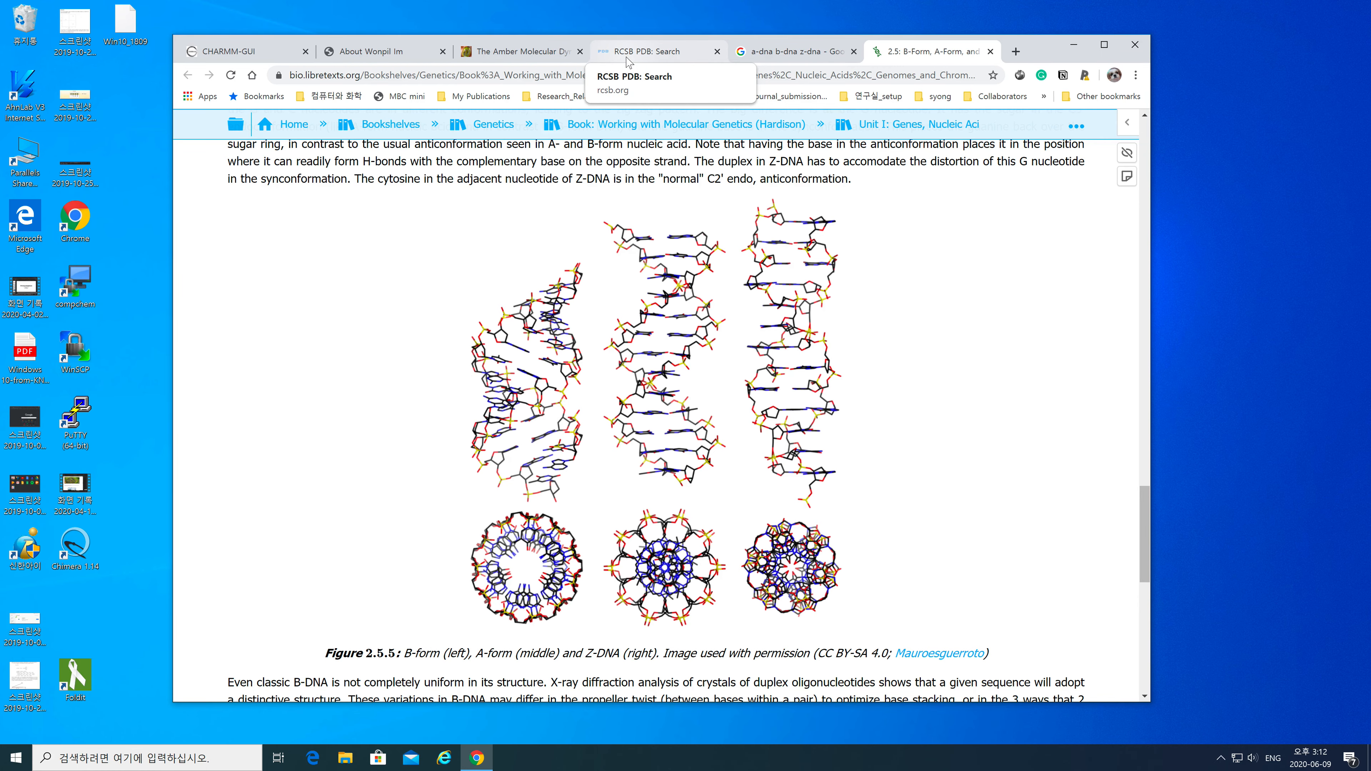
Step: Open the 440D high-resolution A-DNA entry from the RCSB PDB search results in a new window
{"action": "left_click", "coordinate": [663, 54]}
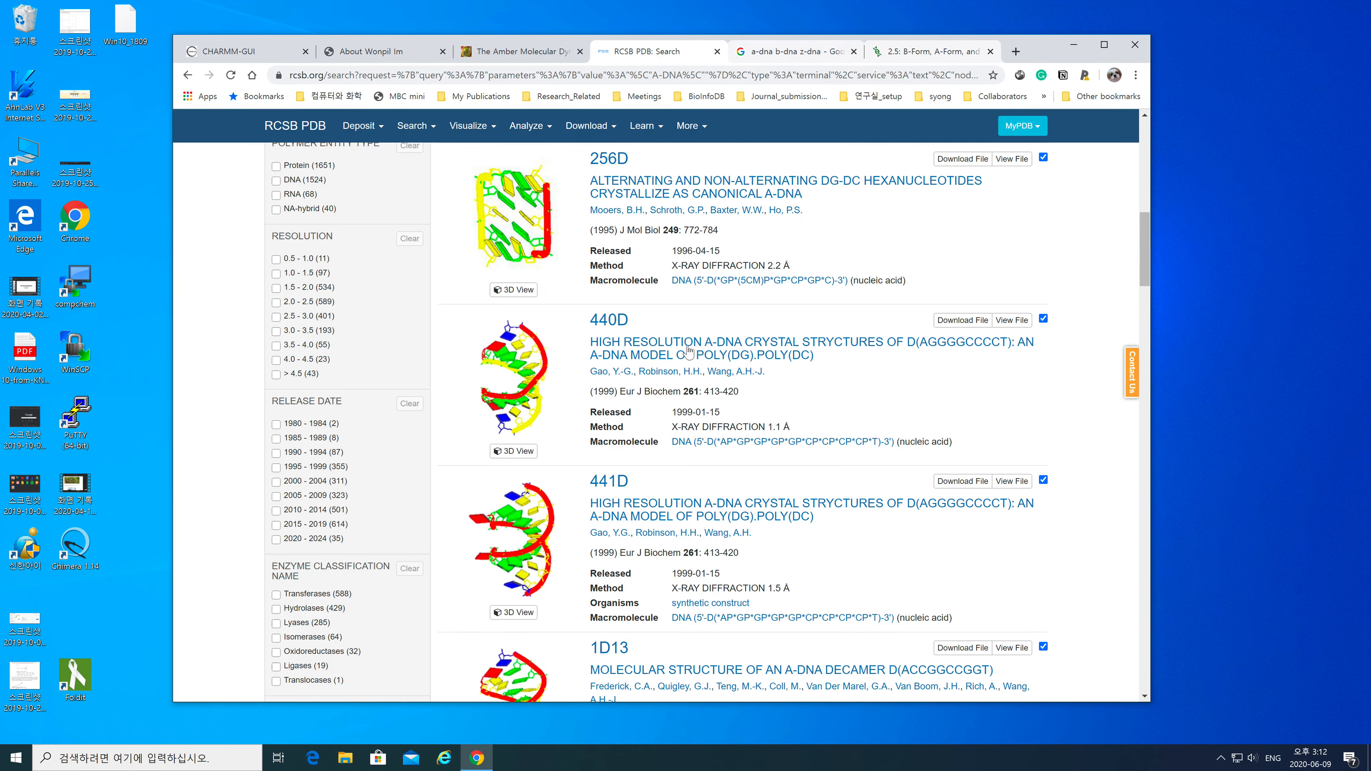
{"action": "left_click", "coordinate": [199, 377]}
{"action": "mouse_move", "coordinate": [1146, 255]}
{"action": "left_mouse_down"}
{"action": "mouse_move", "coordinate": [1148, 375]}
{"action": "mouse_move", "coordinate": [1144, 256]}
{"action": "left_mouse_up"}
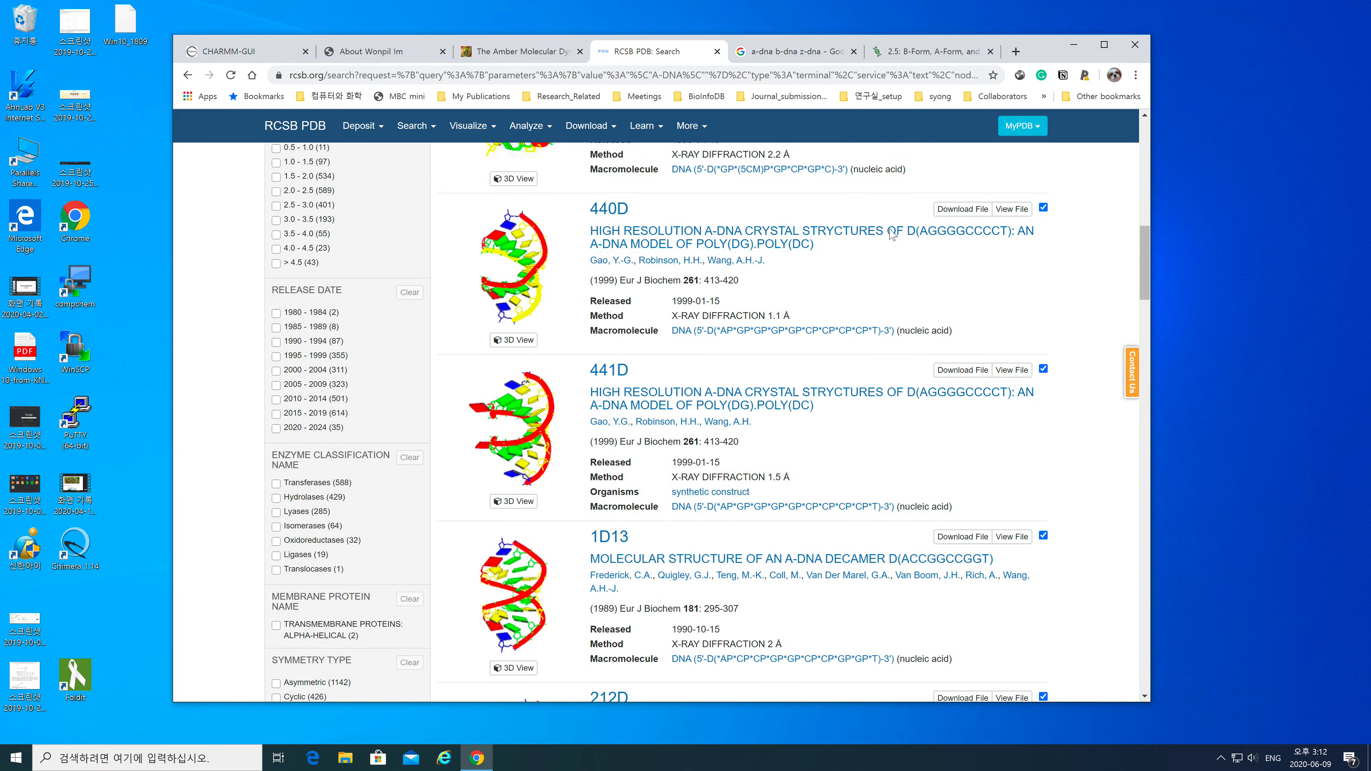
{"action": "left_click", "coordinate": [654, 232], "text": "shift"}
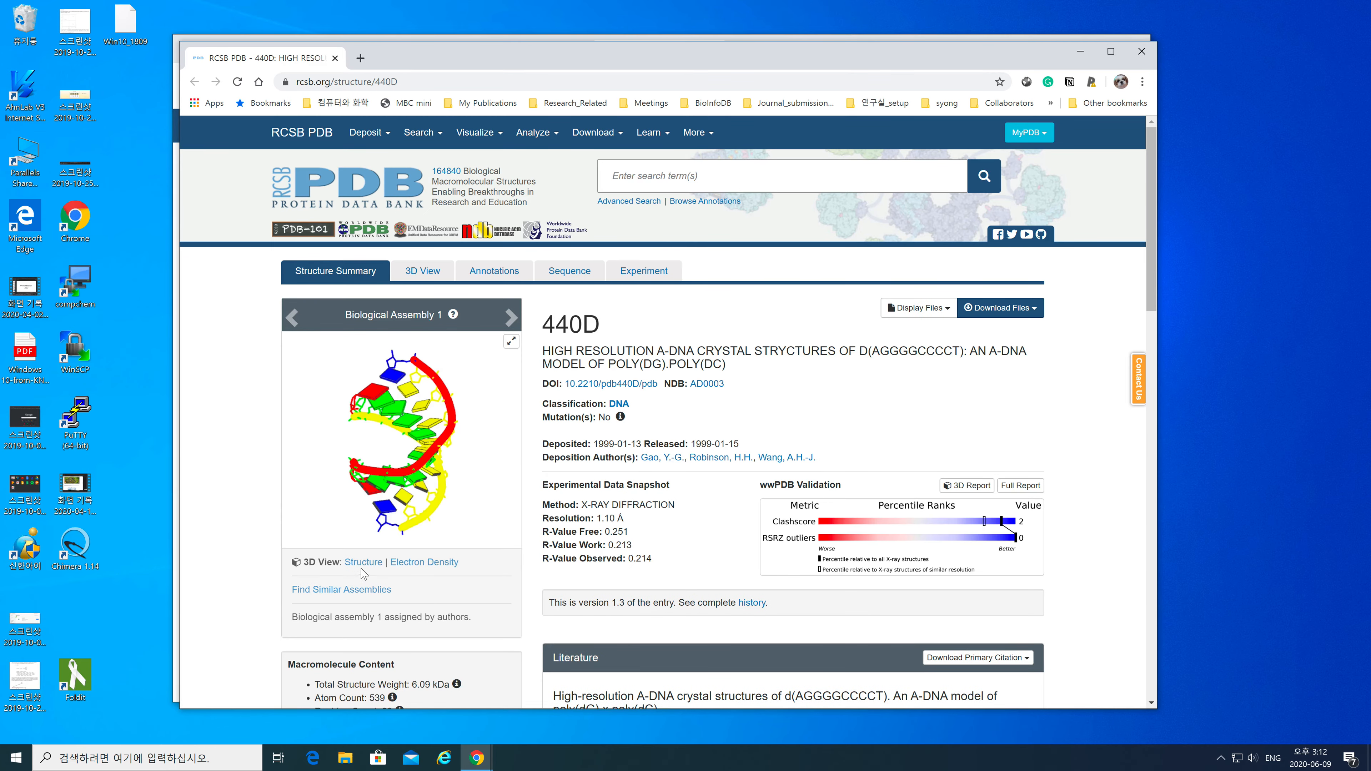
Step: Open the 3D structure view of entry 440D in a separate window and rotate the DNA model to inspect it
{"action": "left_click", "coordinate": [364, 564], "text": "shift"}
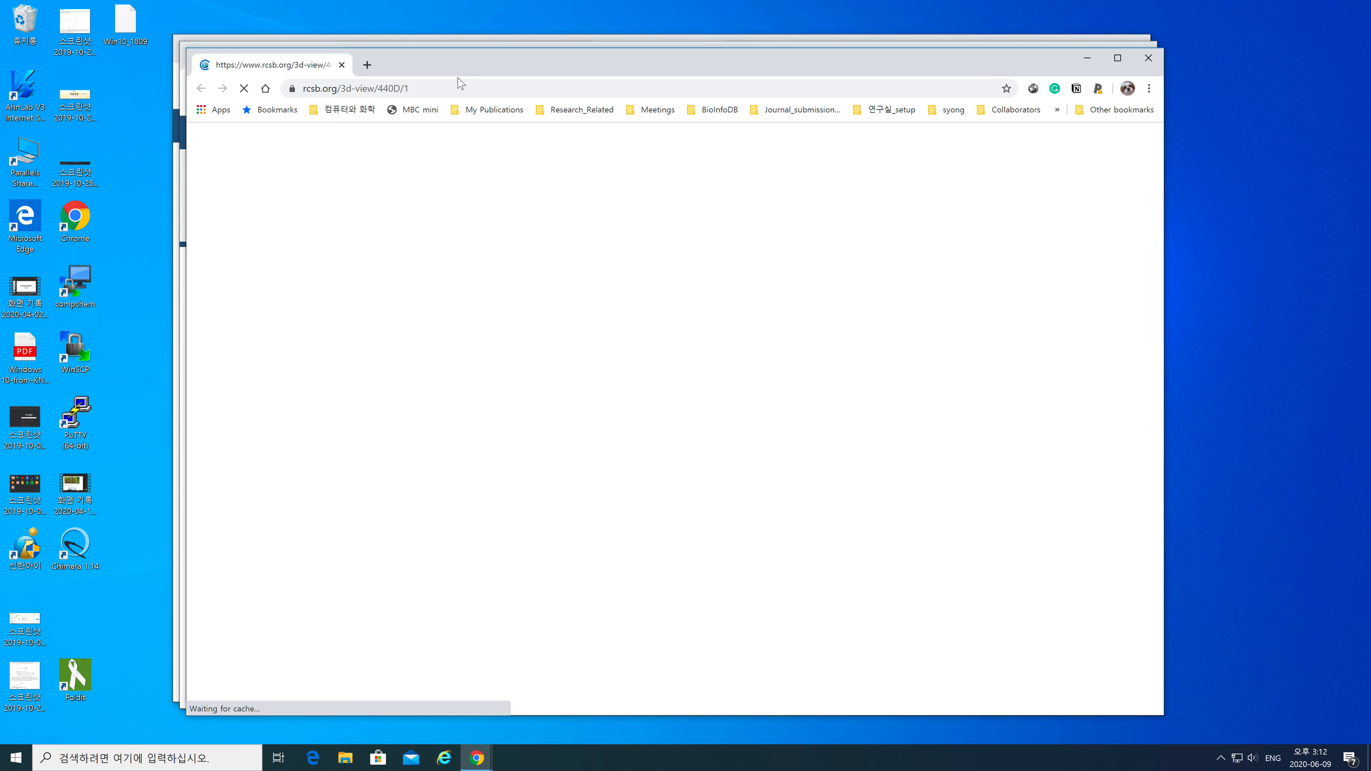
{"action": "left_click_drag", "start_coordinate": [473, 64], "coordinate": [529, 50]}
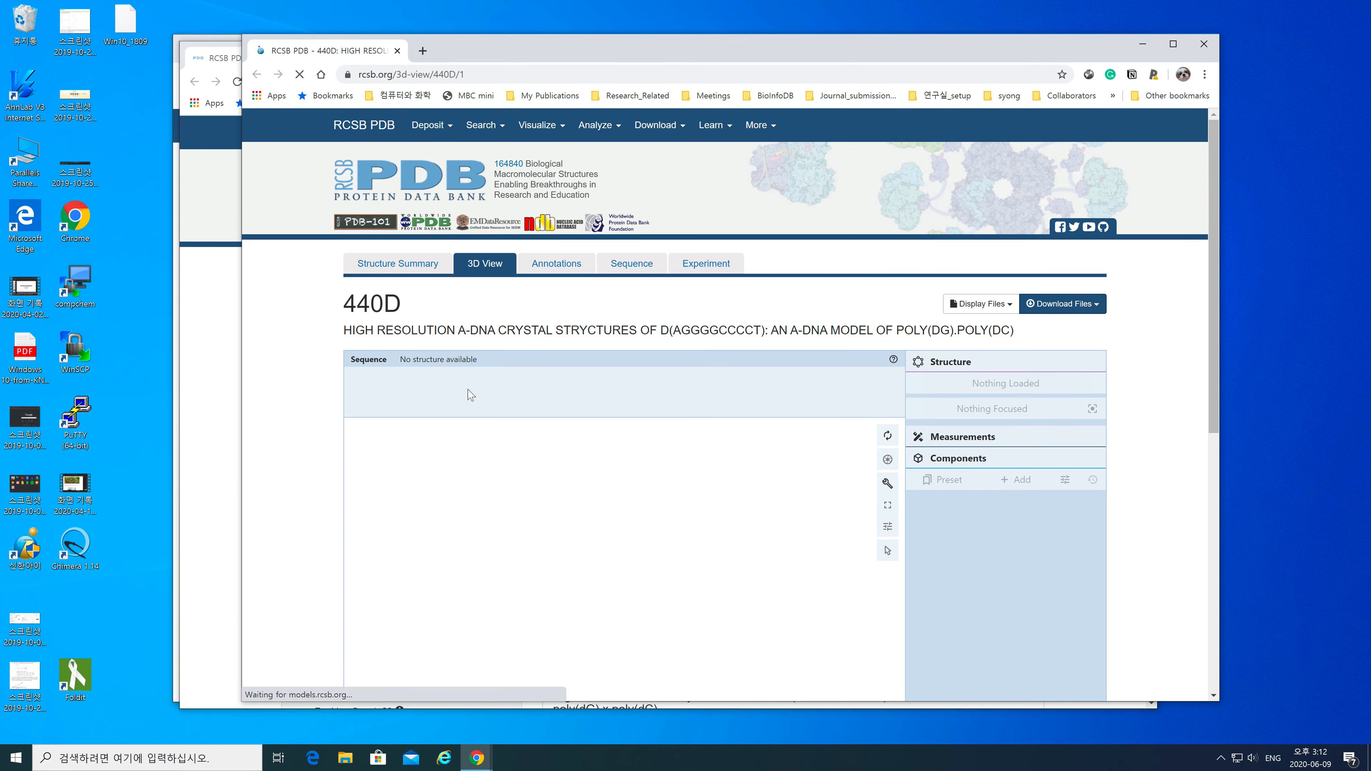
{"action": "left_click_drag", "start_coordinate": [1215, 233], "coordinate": [1226, 325]}
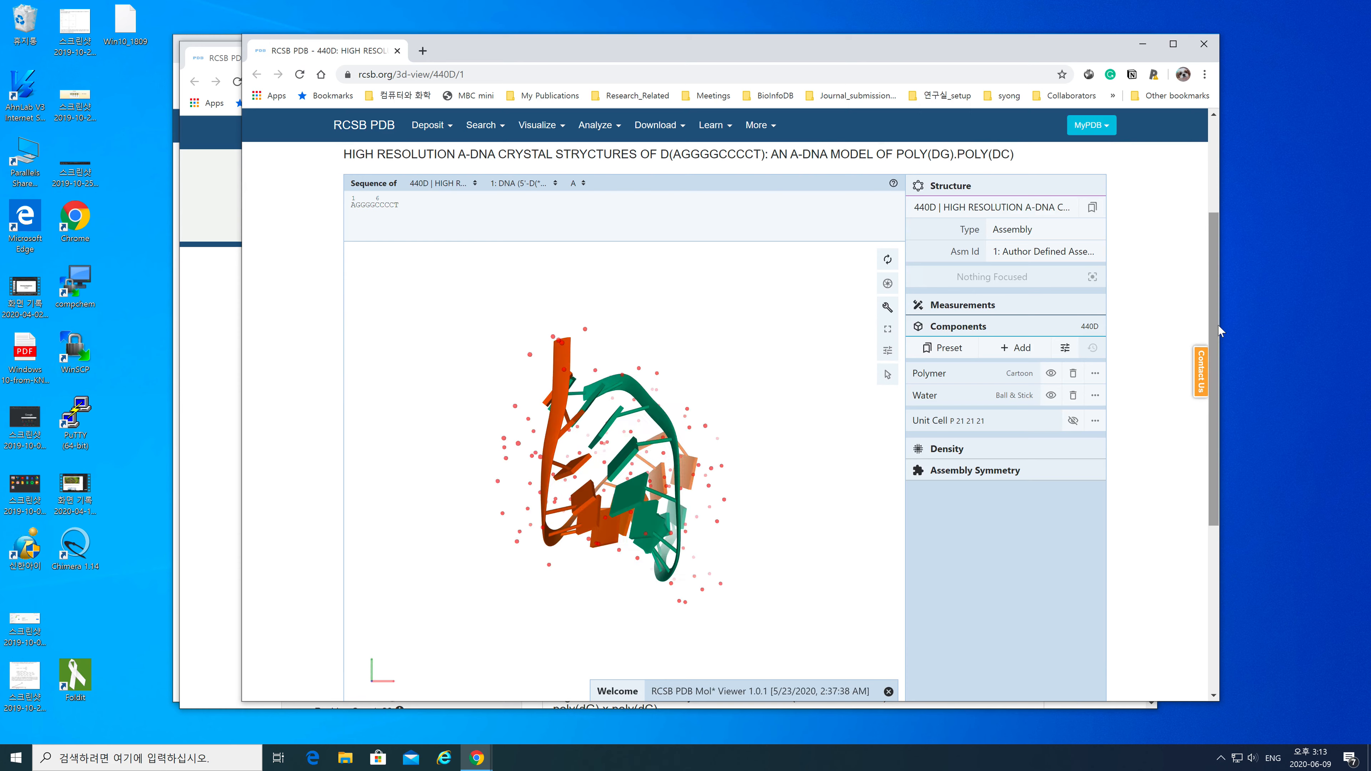
{"action": "left_click_drag", "start_coordinate": [594, 486], "coordinate": [693, 442]}
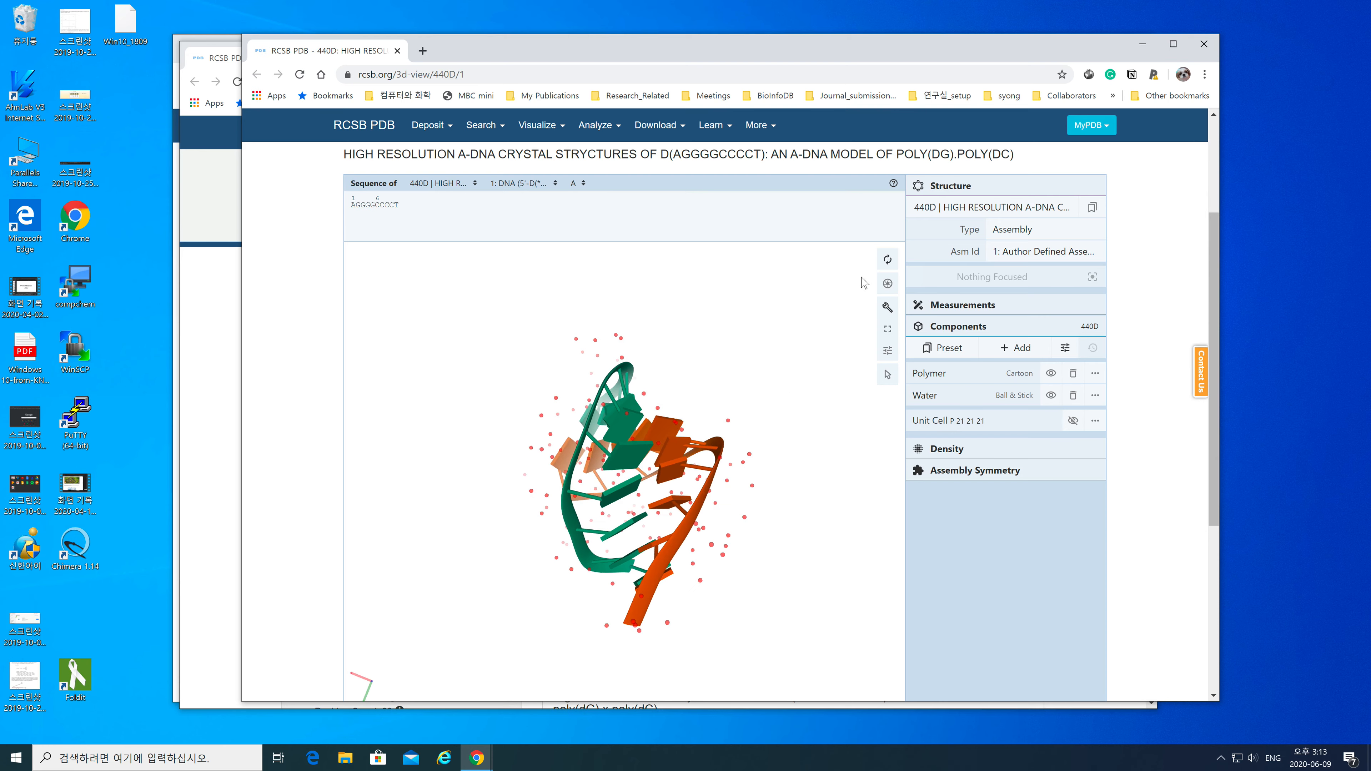
{"action": "left_click_drag", "start_coordinate": [740, 539], "coordinate": [694, 552]}
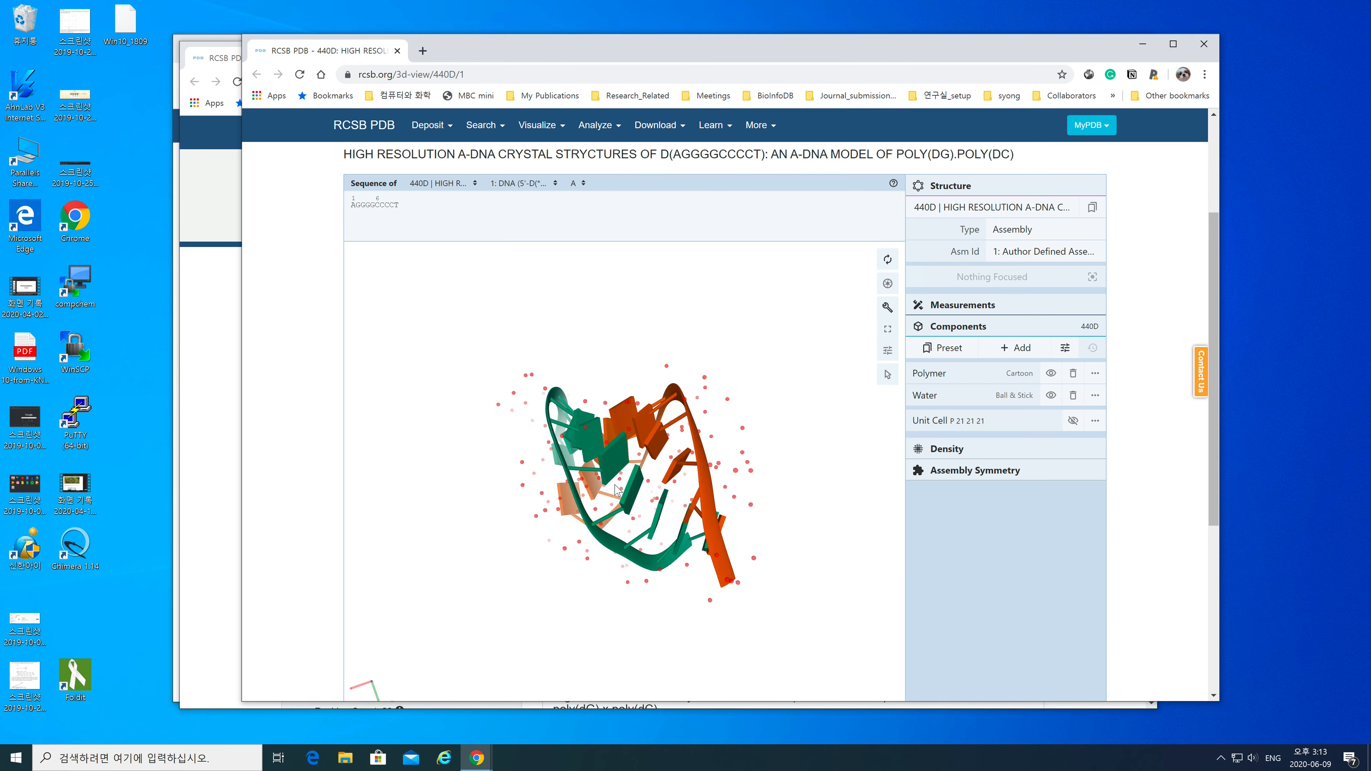
{"action": "left_click_drag", "start_coordinate": [610, 468], "coordinate": [752, 448]}
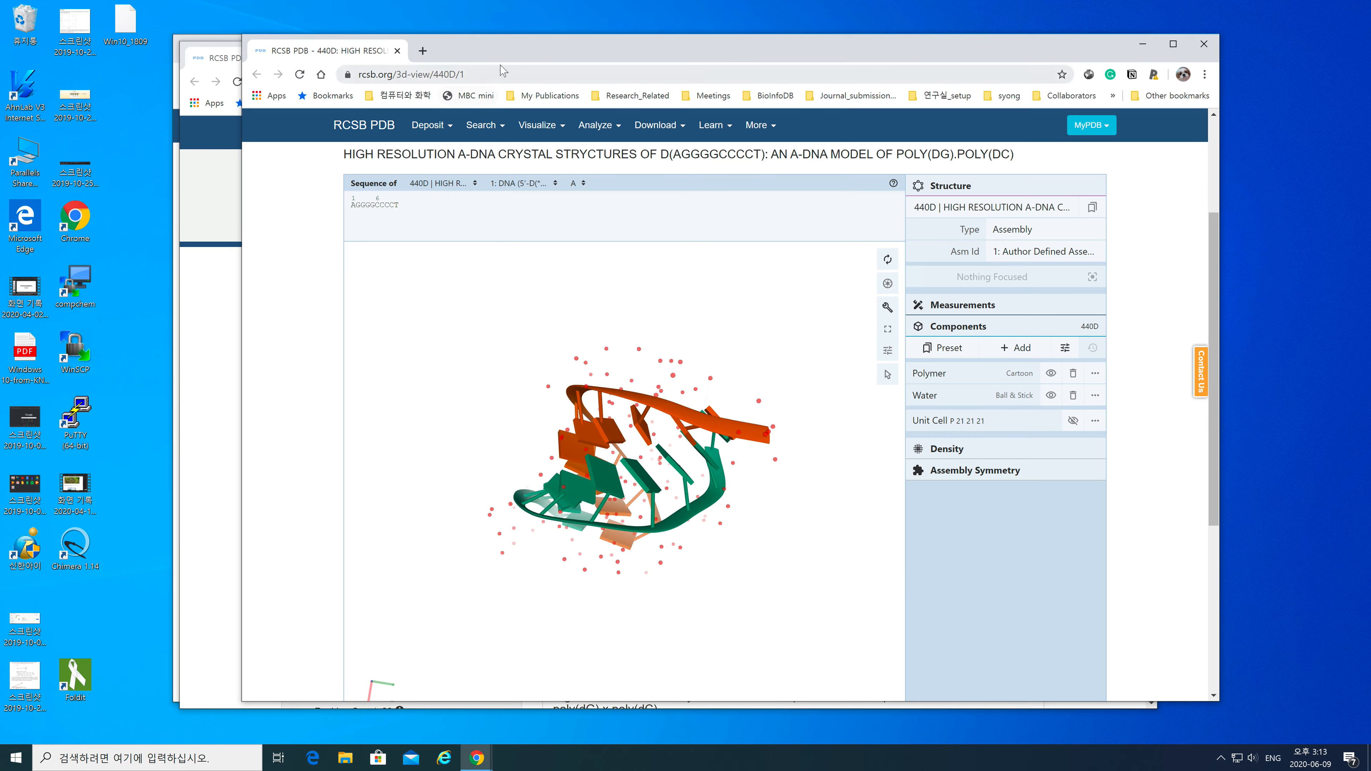
Step: Rearrange the browser windows so the original window with the PDB search results is in front and the 440D windows stay reachable
{"action": "left_click", "coordinate": [193, 448]}
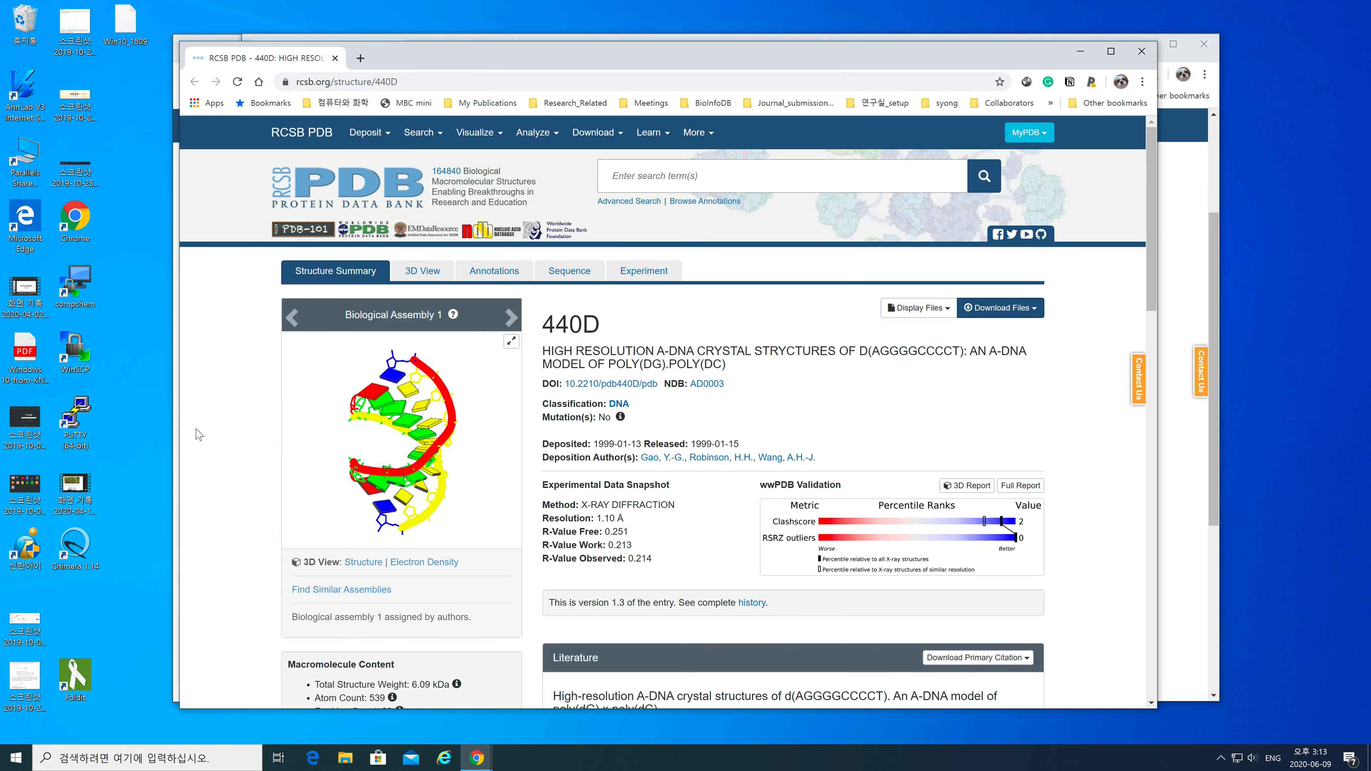
{"action": "left_click_drag", "start_coordinate": [520, 67], "coordinate": [655, 76]}
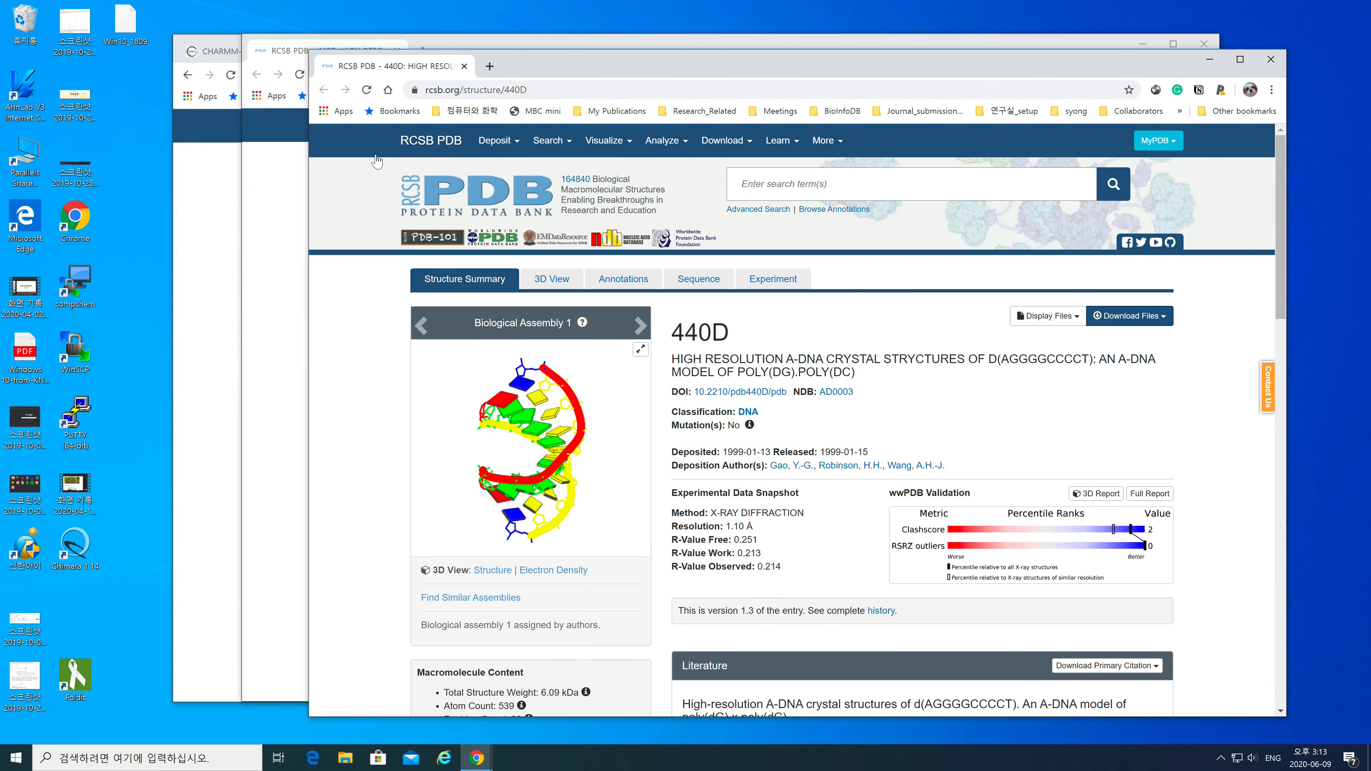
{"action": "left_click", "coordinate": [211, 247]}
{"action": "left_click_drag", "start_coordinate": [1047, 66], "coordinate": [934, 58]}
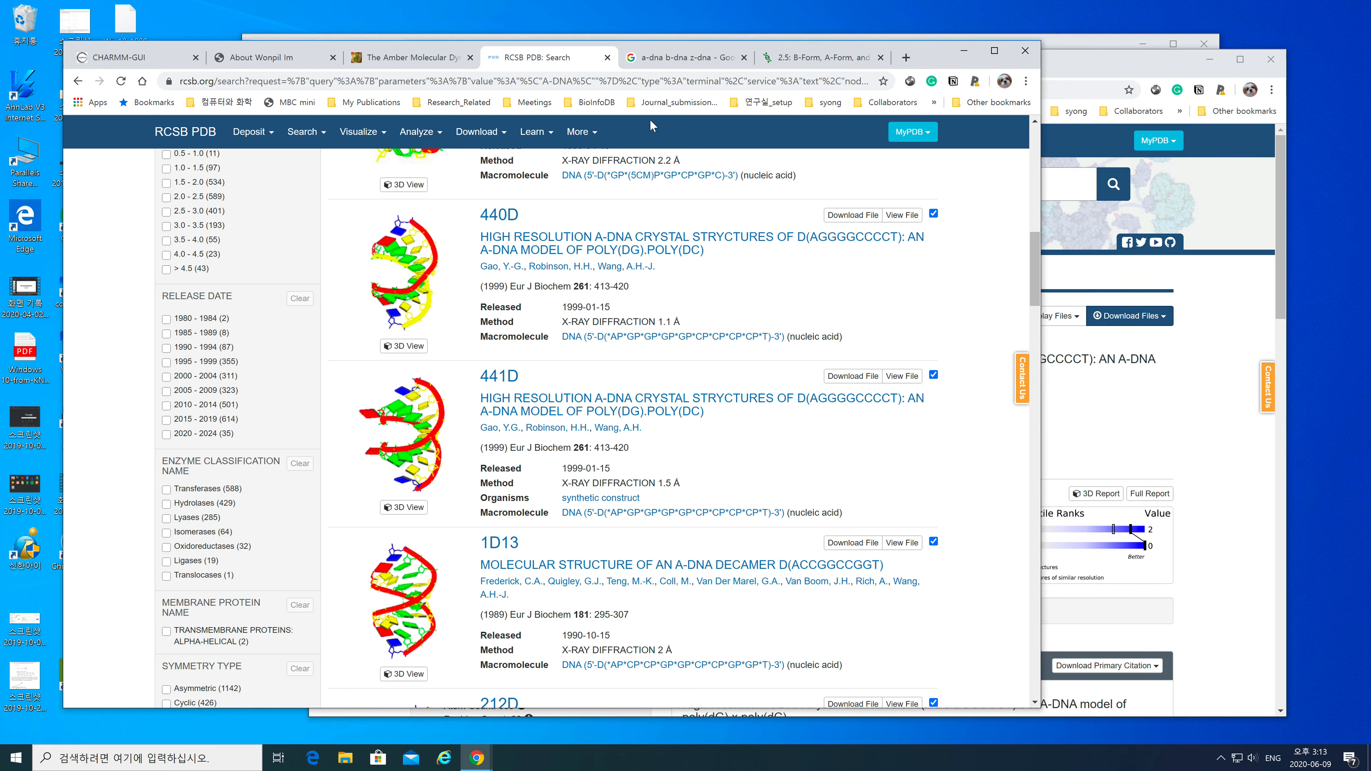
{"action": "left_click", "coordinate": [498, 130]}
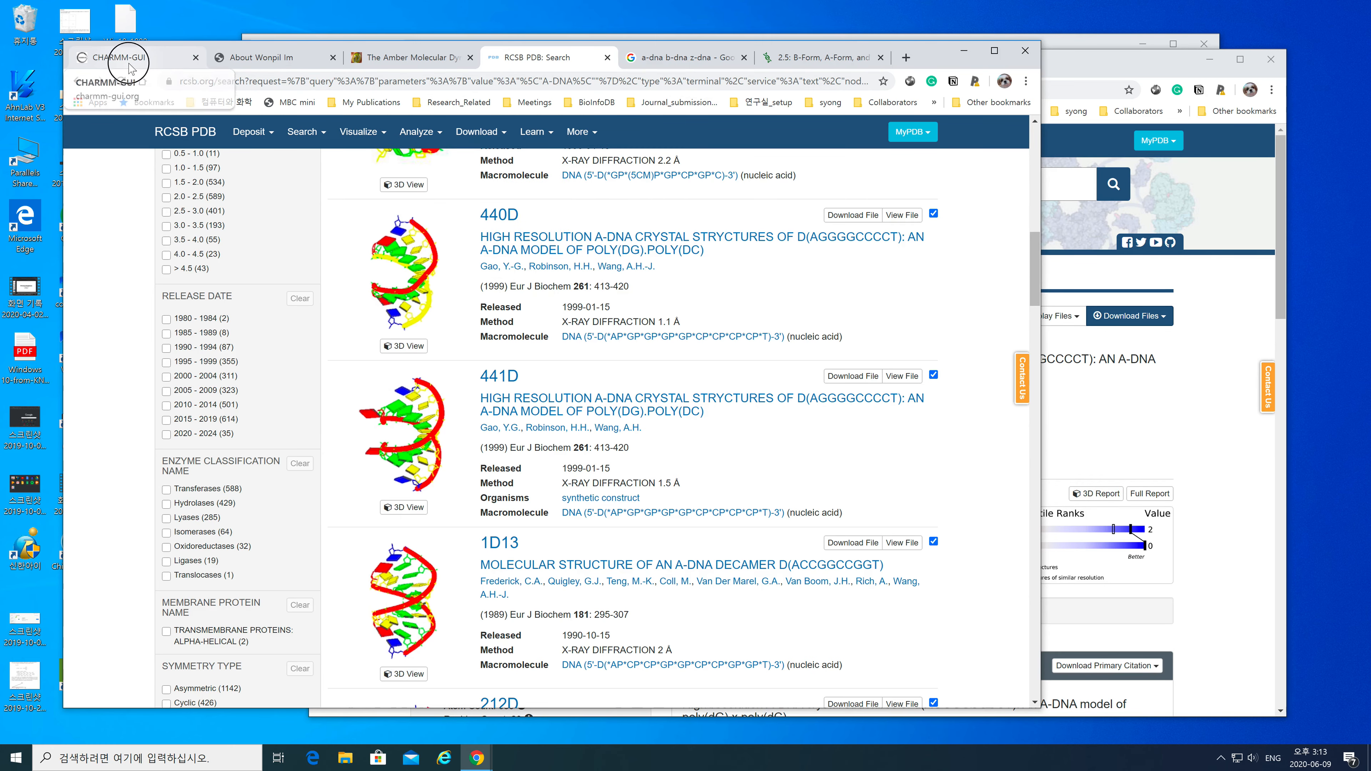
Step: In the CHARMM-GUI Solution Builder, request PDB file 440d from RCSB as a protein solution system and proceed to model/chain selection
{"action": "left_click", "coordinate": [120, 58]}
{"action": "left_click", "coordinate": [388, 339]}
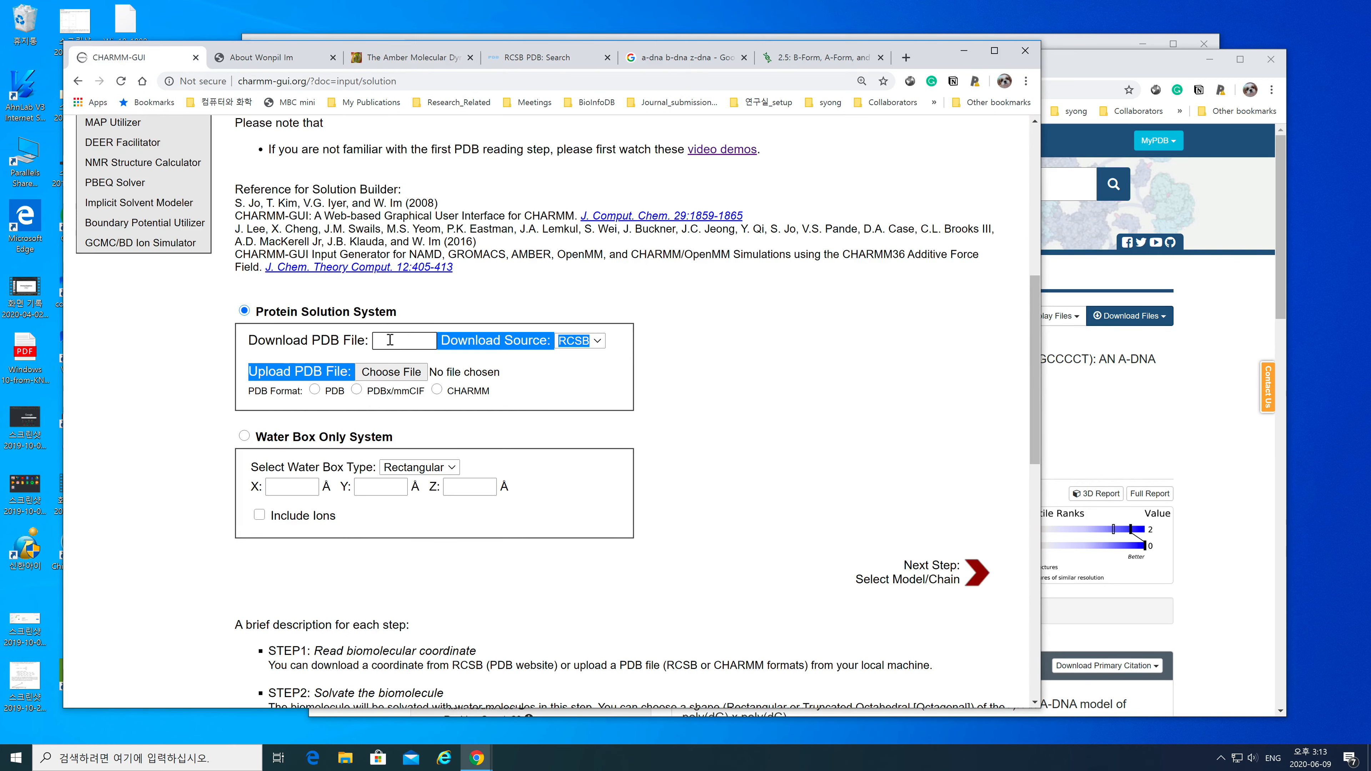
{"action": "left_click", "coordinate": [608, 409]}
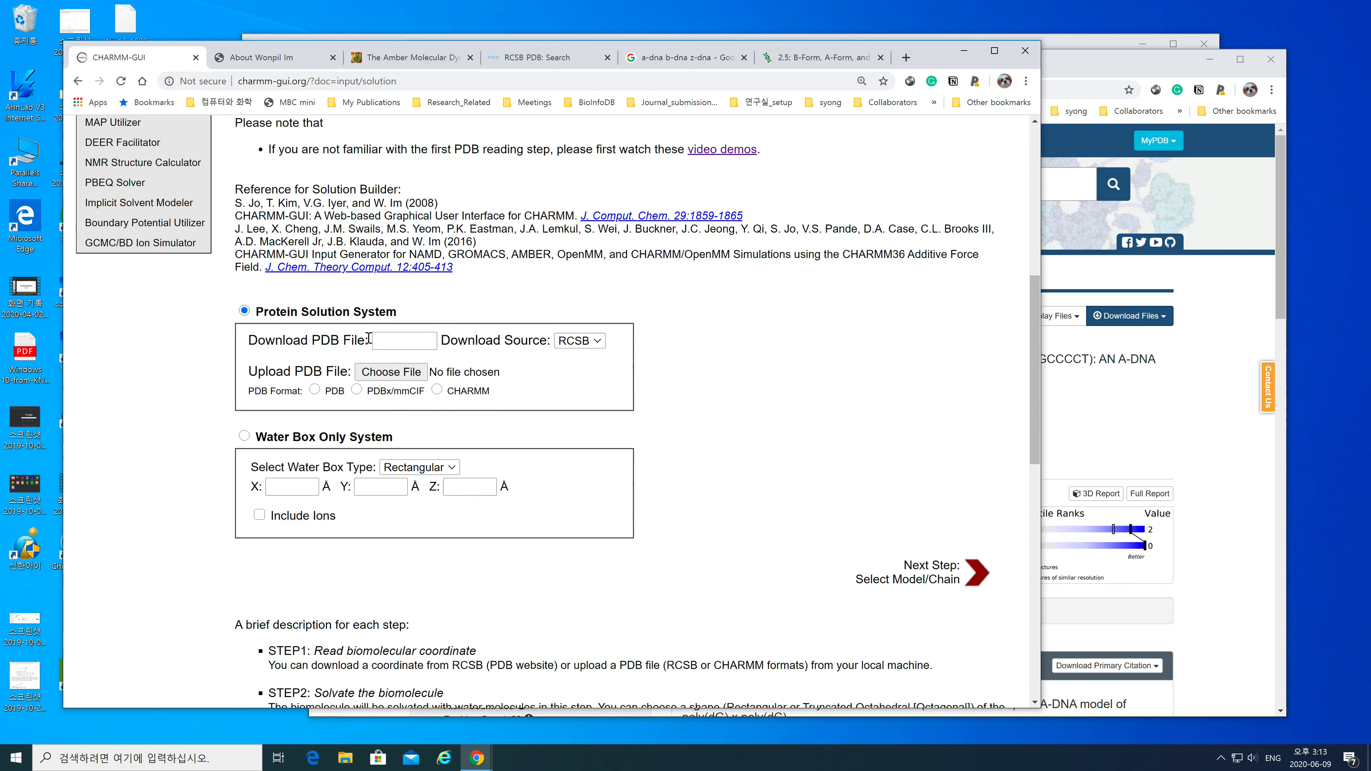
{"action": "left_click", "coordinate": [395, 342]}
{"action": "type", "text": "440"}
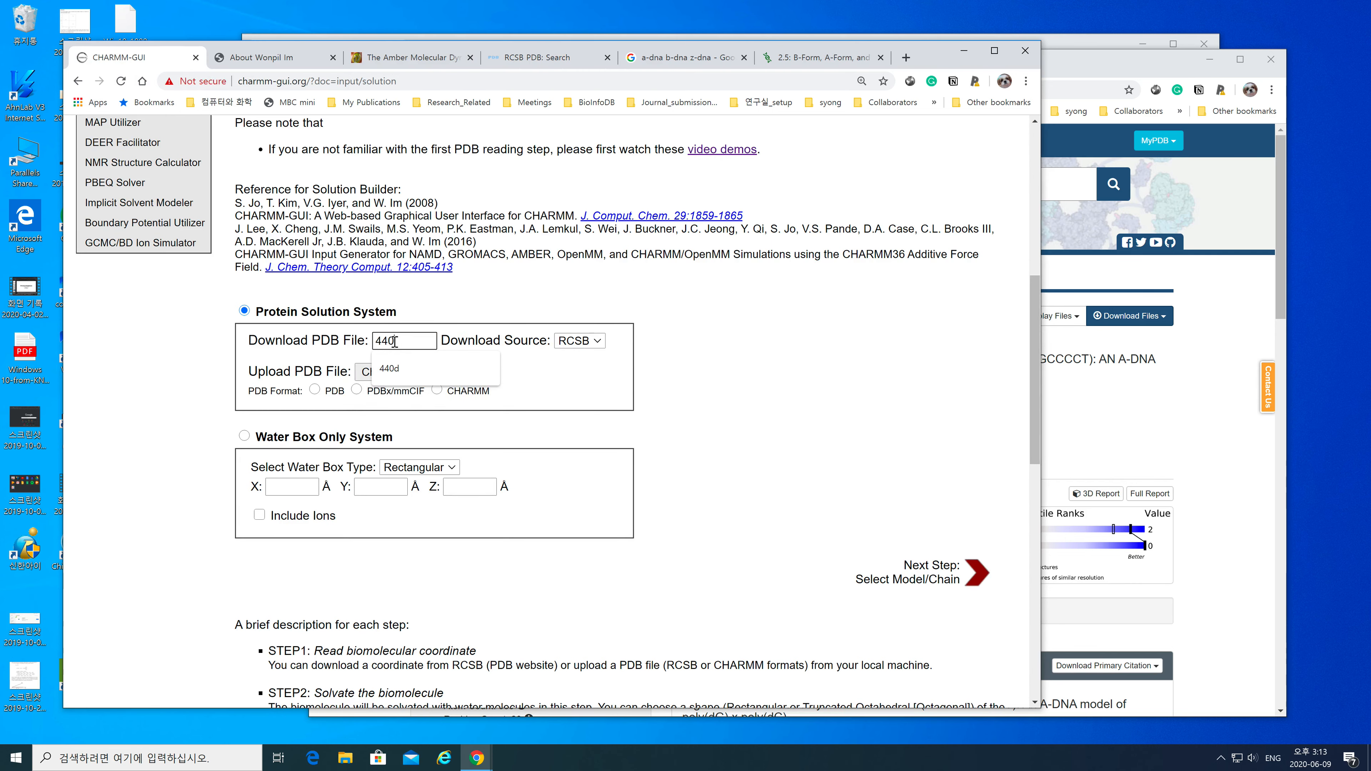
{"action": "type", "text": "d"}
{"action": "left_click", "coordinate": [447, 331]}
{"action": "double_click", "coordinate": [432, 340]}
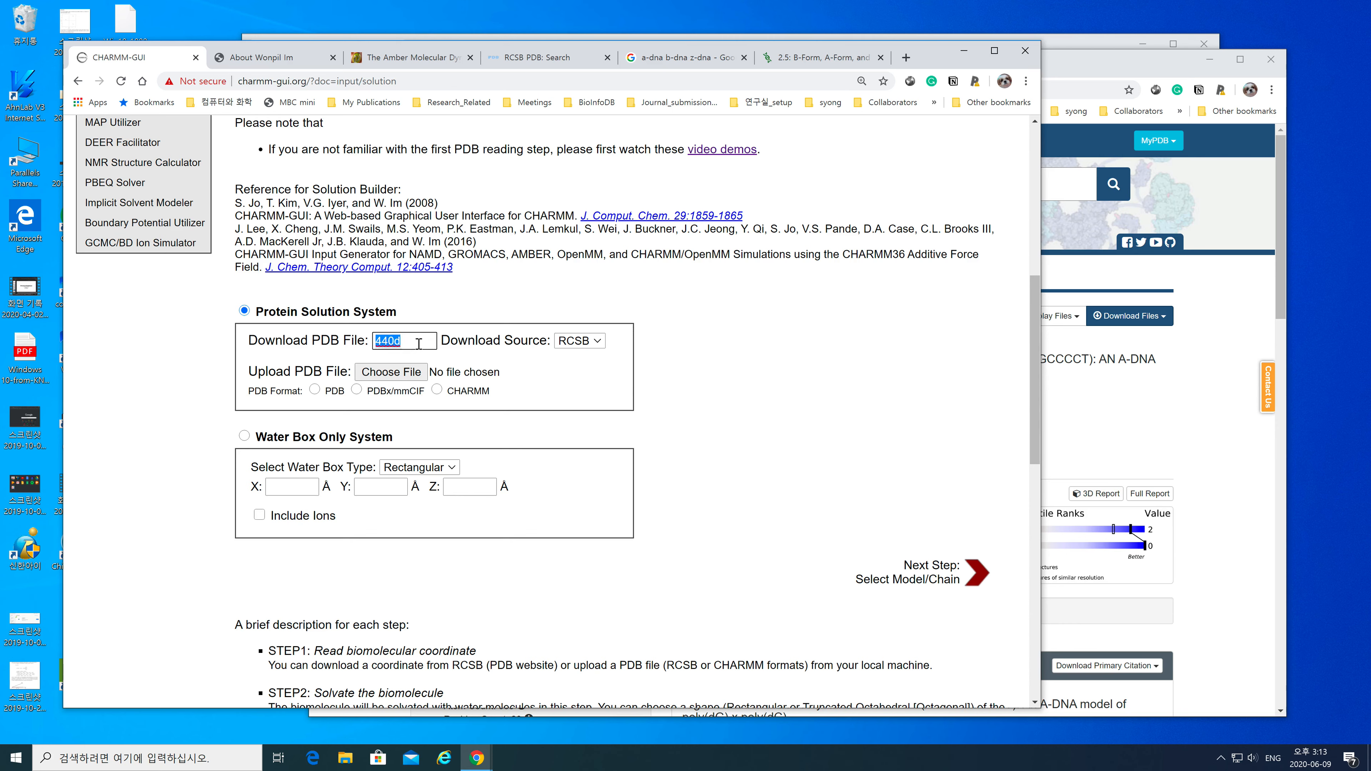
{"action": "left_click", "coordinate": [418, 344]}
{"action": "left_click", "coordinate": [698, 424]}
{"action": "left_click", "coordinate": [942, 577]}
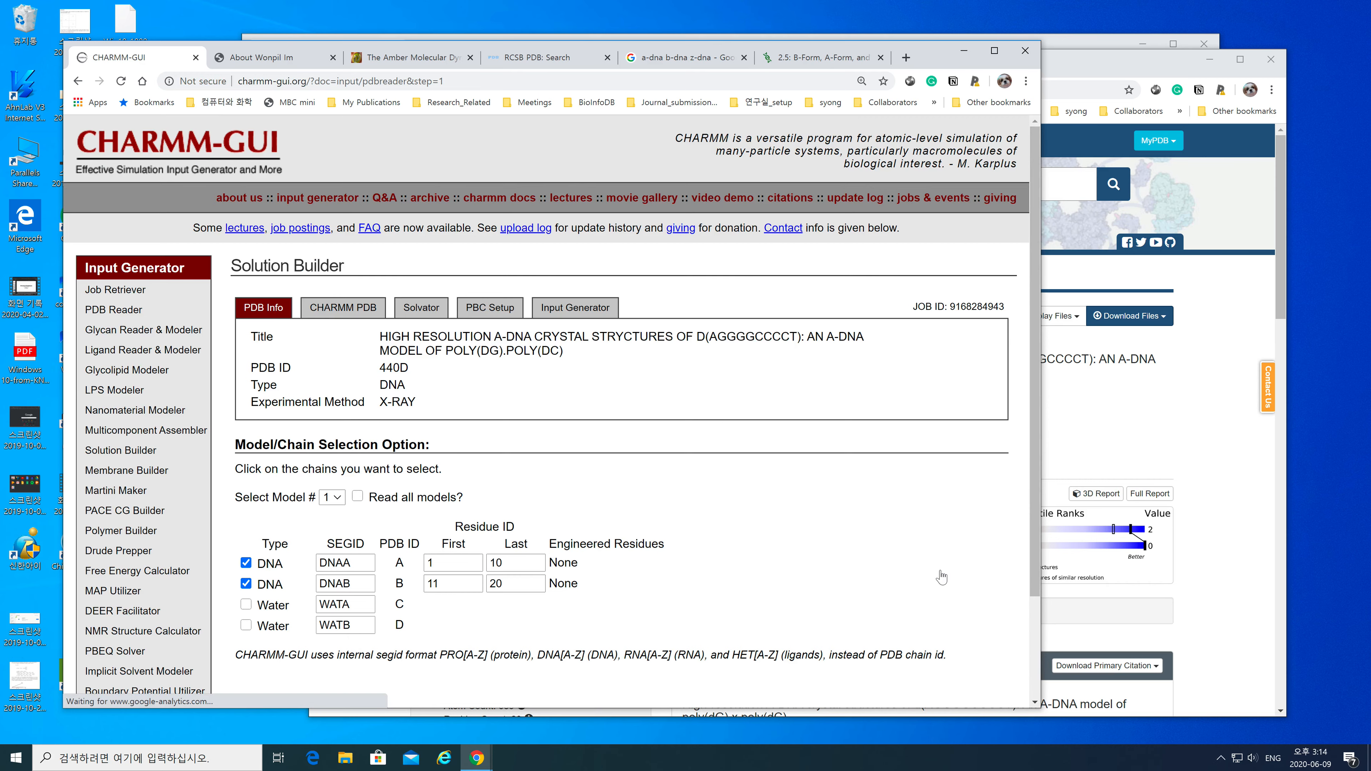
Step: Compare the listed DNA chains with the two strands of 440D by rotating the model in the 3D view window
{"action": "scroll", "coordinate": [631, 589], "scroll_direction": "down", "scroll_amount": 2}
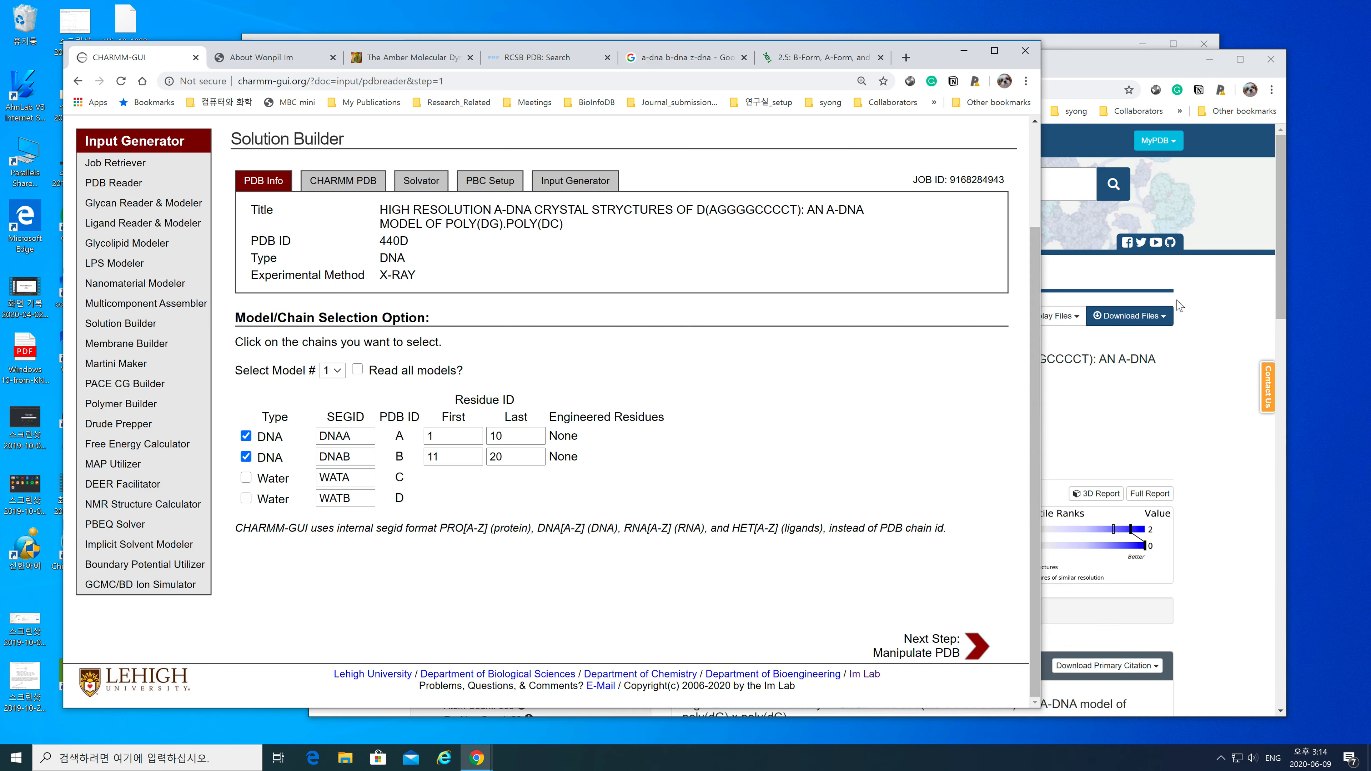
{"action": "left_click", "coordinate": [1098, 44]}
{"action": "left_click_drag", "start_coordinate": [713, 400], "coordinate": [826, 416]}
{"action": "left_click_drag", "start_coordinate": [442, 422], "coordinate": [590, 560]}
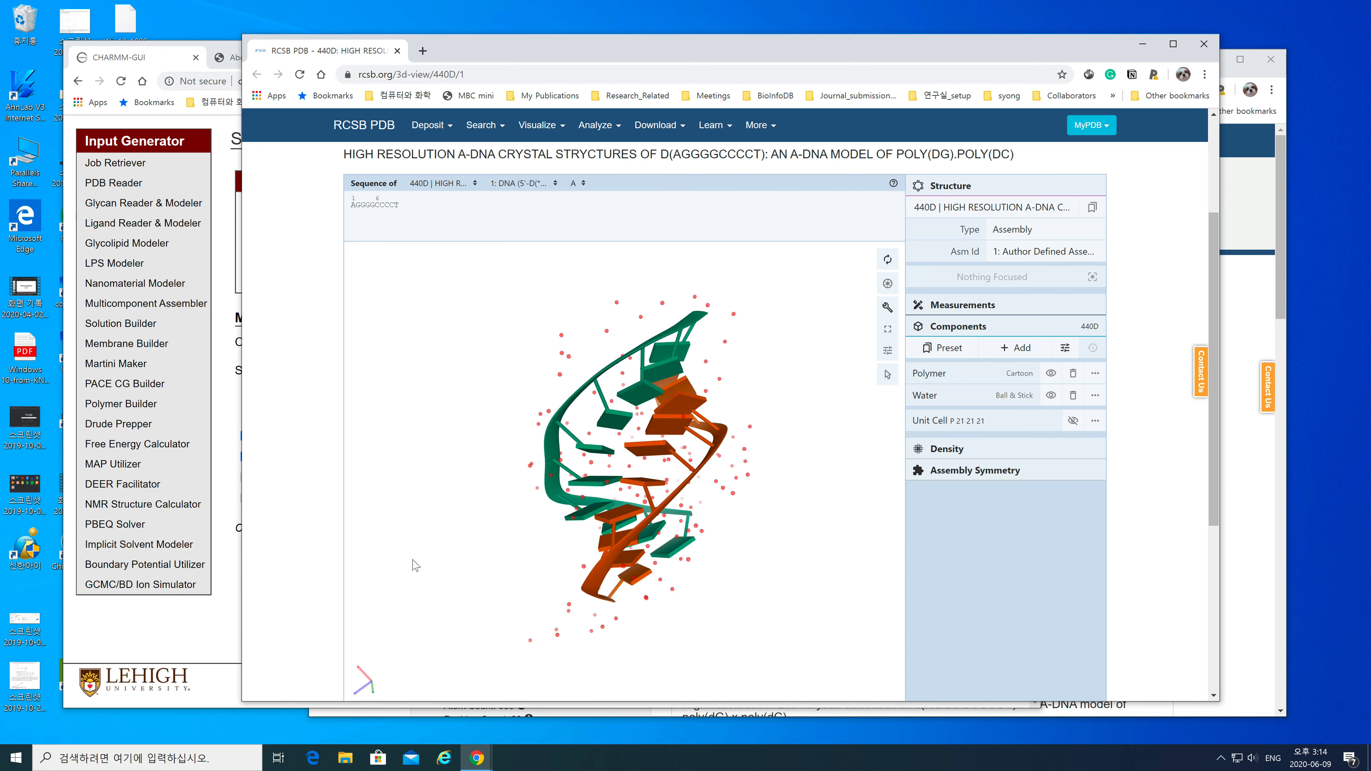
Step: Return to the chain selection, keep only the DNAA and DNAB chains selected, and proceed to PDB manipulation
{"action": "left_click", "coordinate": [132, 630]}
{"action": "left_click_drag", "start_coordinate": [934, 55], "coordinate": [906, 54]}
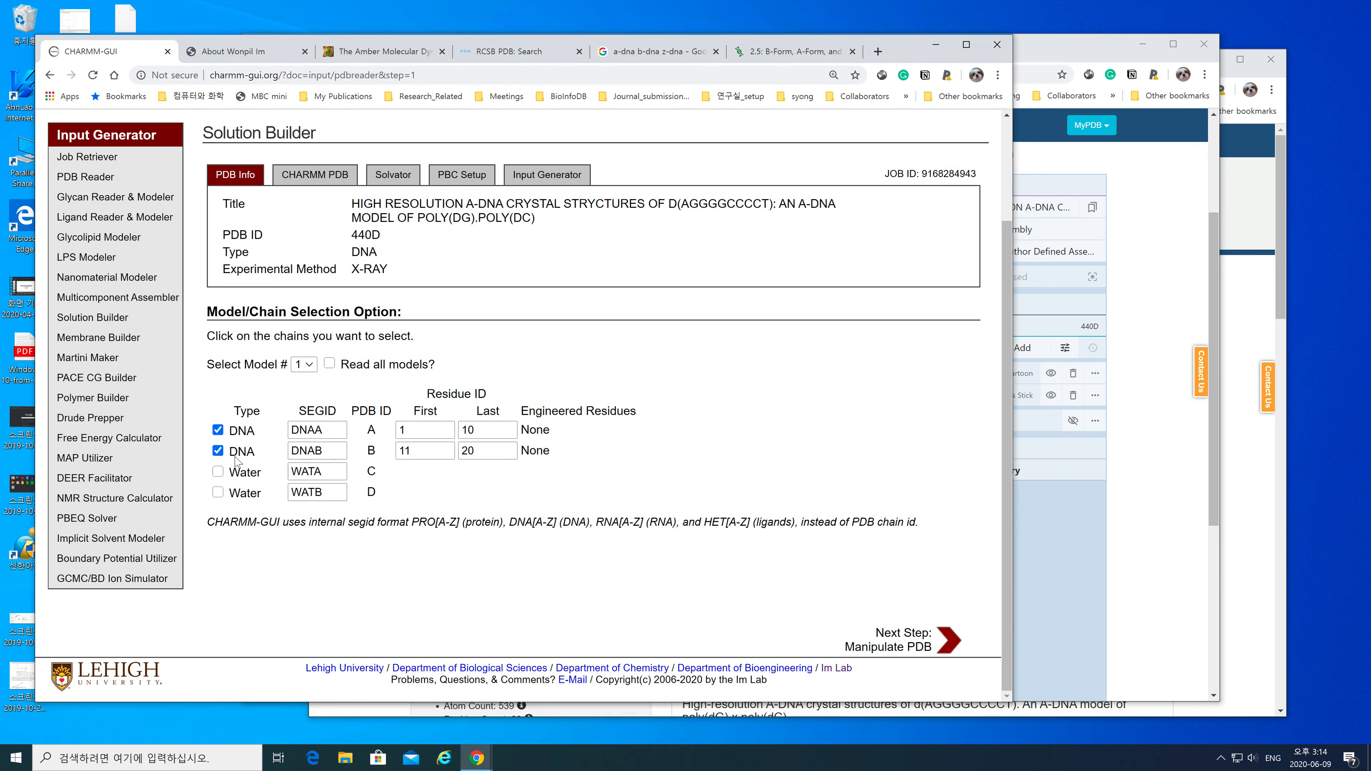
{"action": "left_click", "coordinate": [949, 643]}
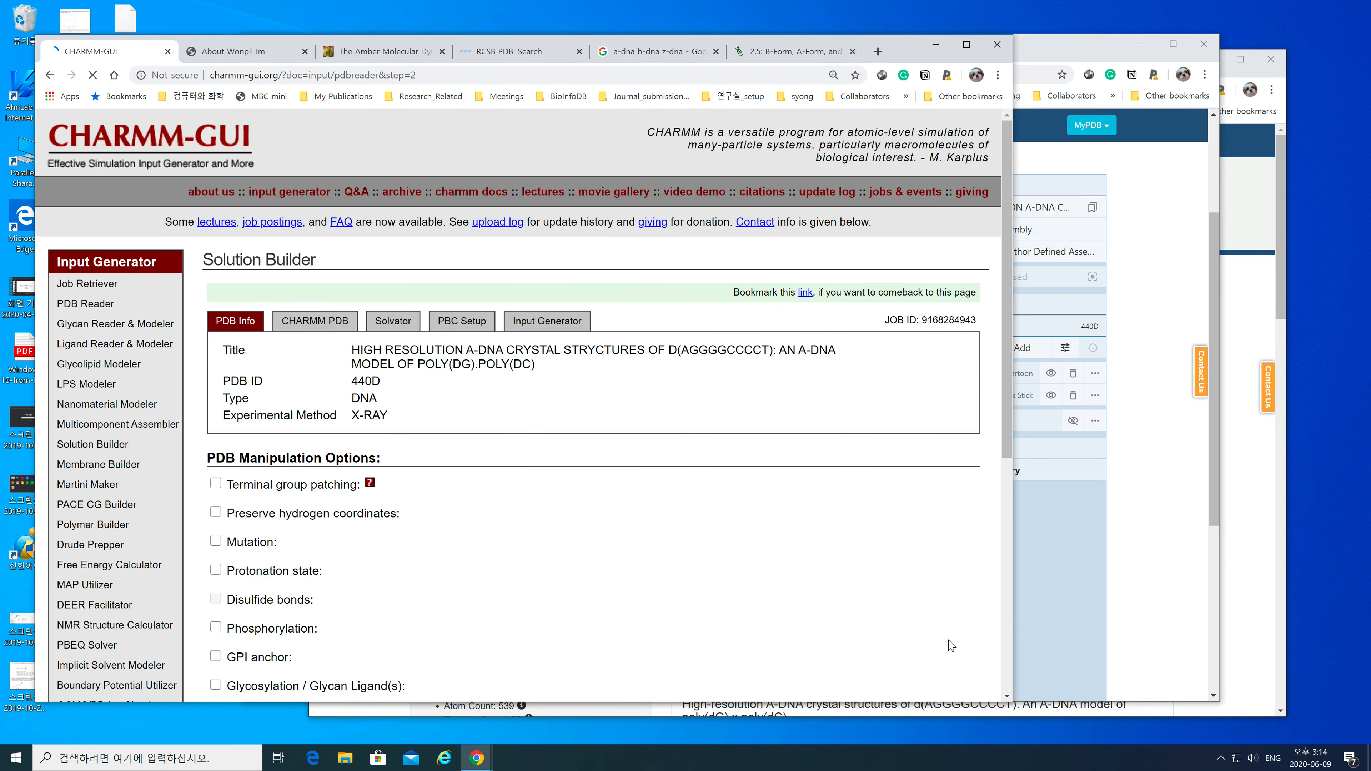
Step: Enable terminal group patching for the DNAA and DNAB chains, with 5TER first and 3TER last
{"action": "scroll", "coordinate": [732, 560], "scroll_direction": "down", "scroll_amount": 5}
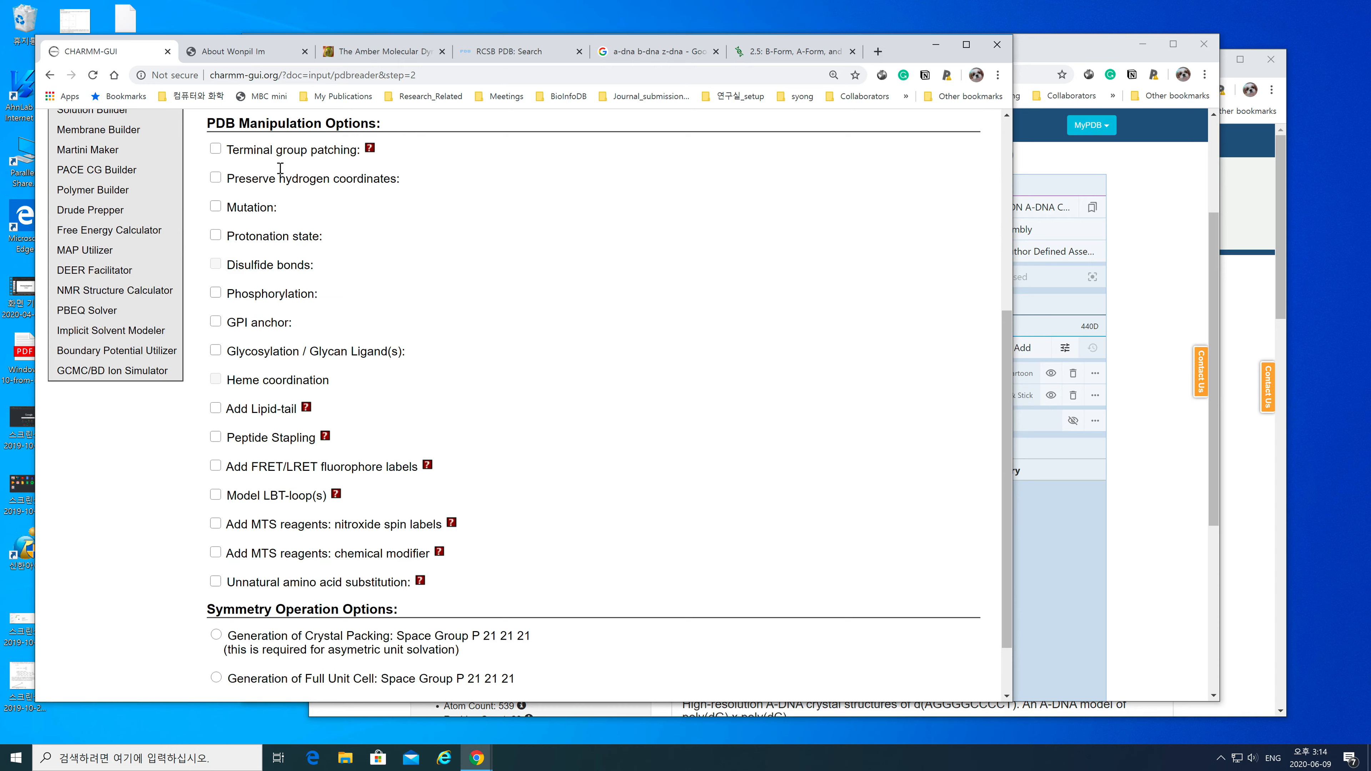
{"action": "double_click", "coordinate": [909, 53]}
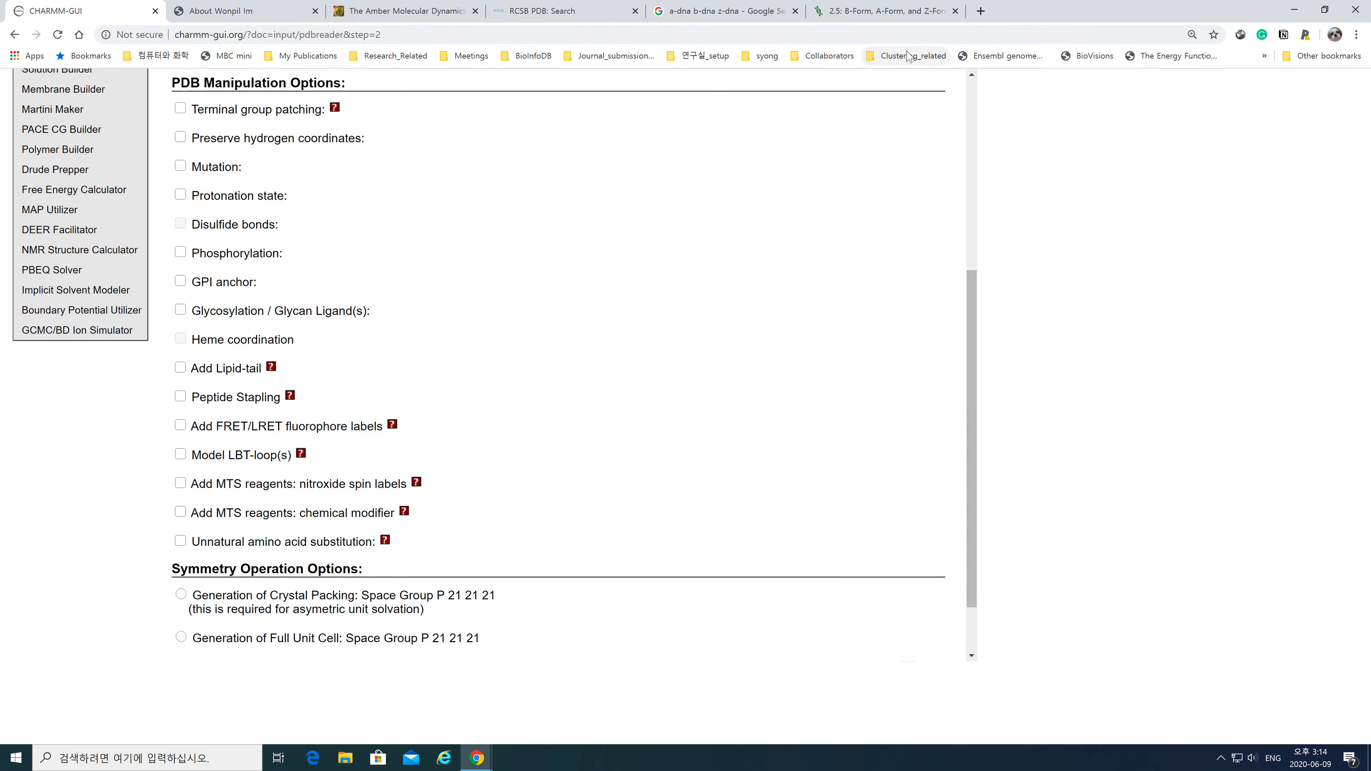
{"action": "double_click", "coordinate": [1088, 8]}
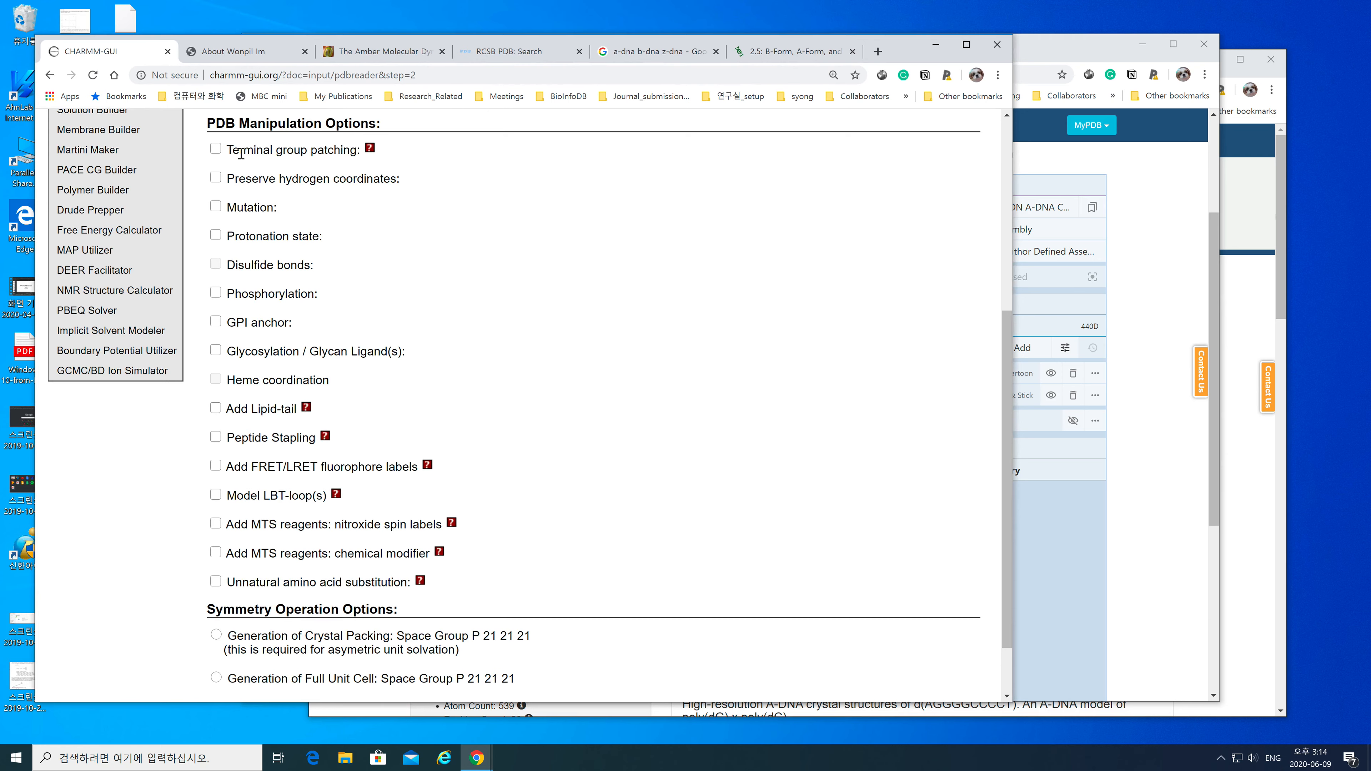
{"action": "left_click", "coordinate": [218, 151]}
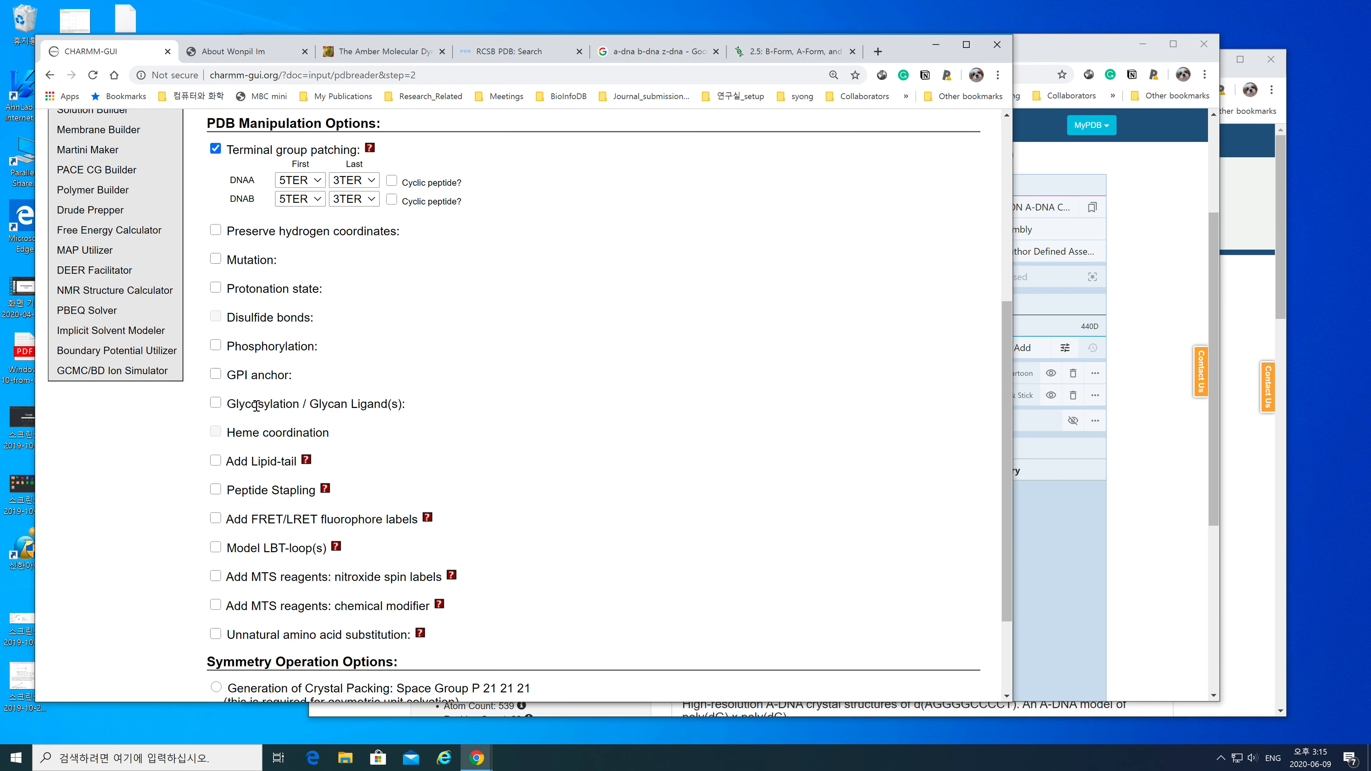
Step: Review the remaining manipulation and symmetry options, leave them unselected, and generate the PDB
{"action": "scroll", "coordinate": [521, 448], "scroll_direction": "down", "scroll_amount": 3}
{"action": "scroll", "coordinate": [521, 450], "scroll_direction": "up", "scroll_amount": 3}
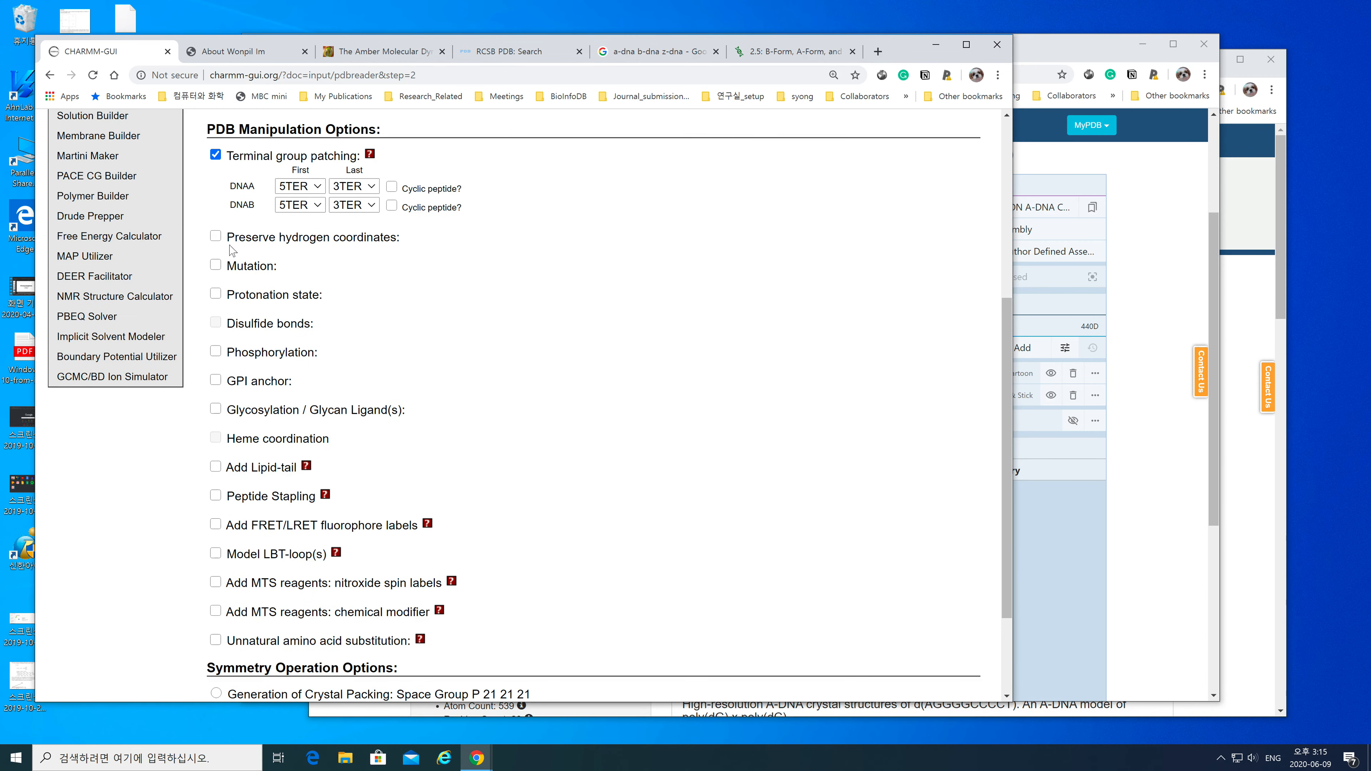
{"action": "scroll", "coordinate": [474, 359], "scroll_direction": "down", "scroll_amount": 3}
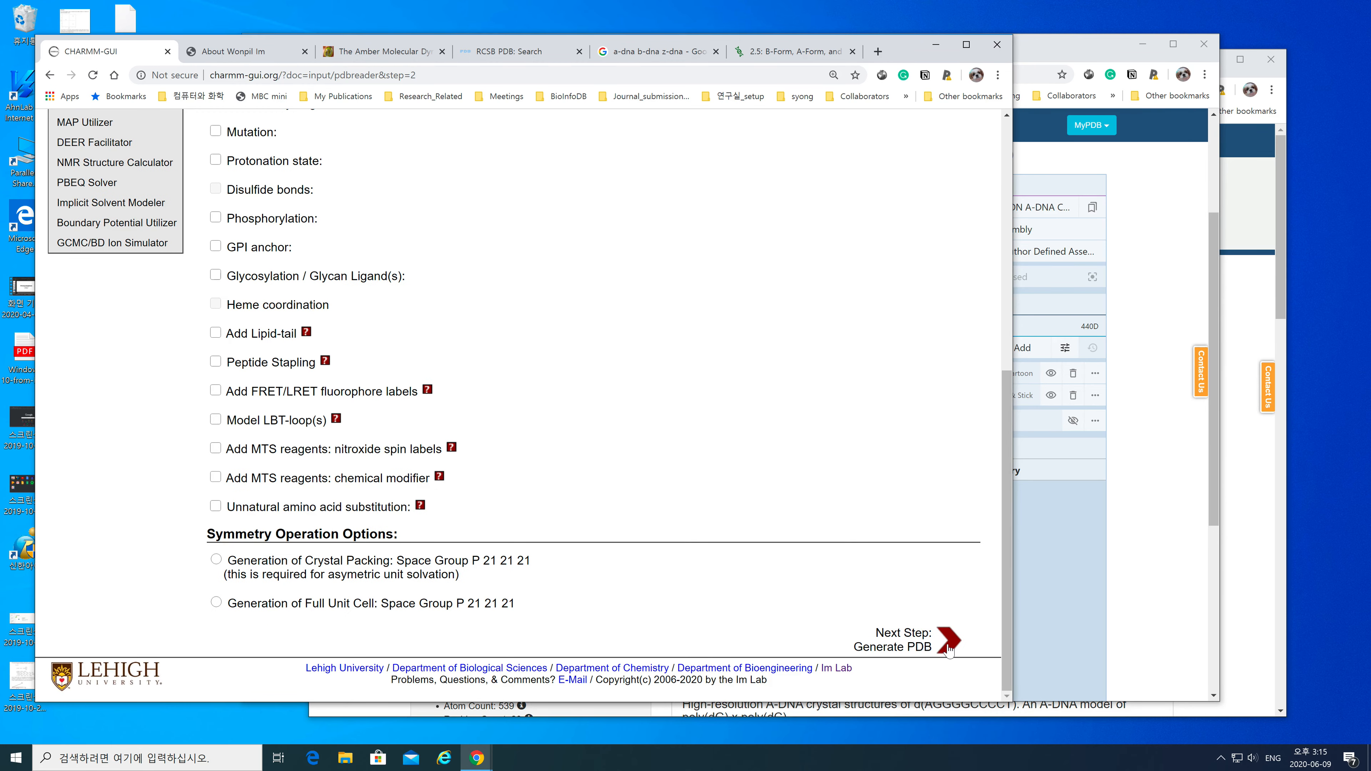
{"action": "scroll", "coordinate": [838, 538], "scroll_direction": "up", "scroll_amount": 2}
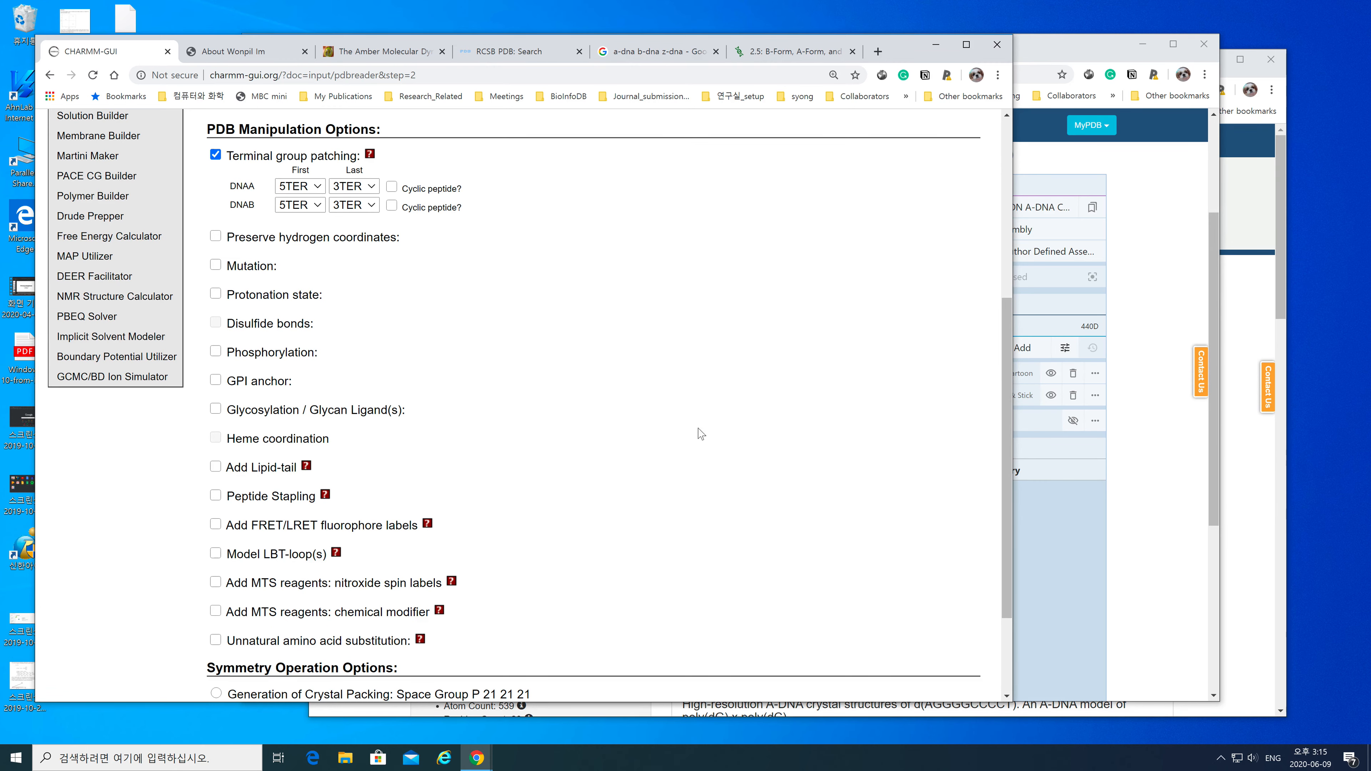
{"action": "scroll", "coordinate": [775, 457], "scroll_direction": "down", "scroll_amount": 3}
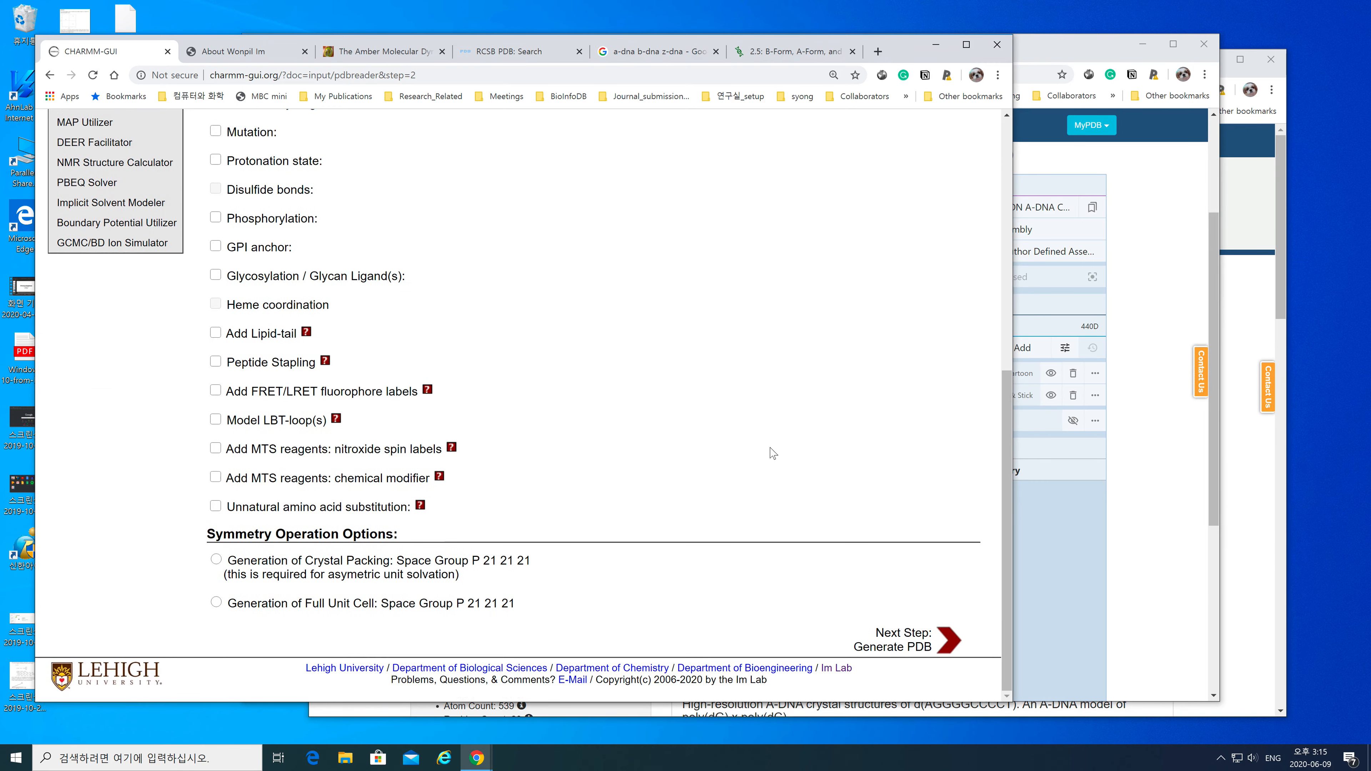
{"action": "left_click", "coordinate": [949, 642]}
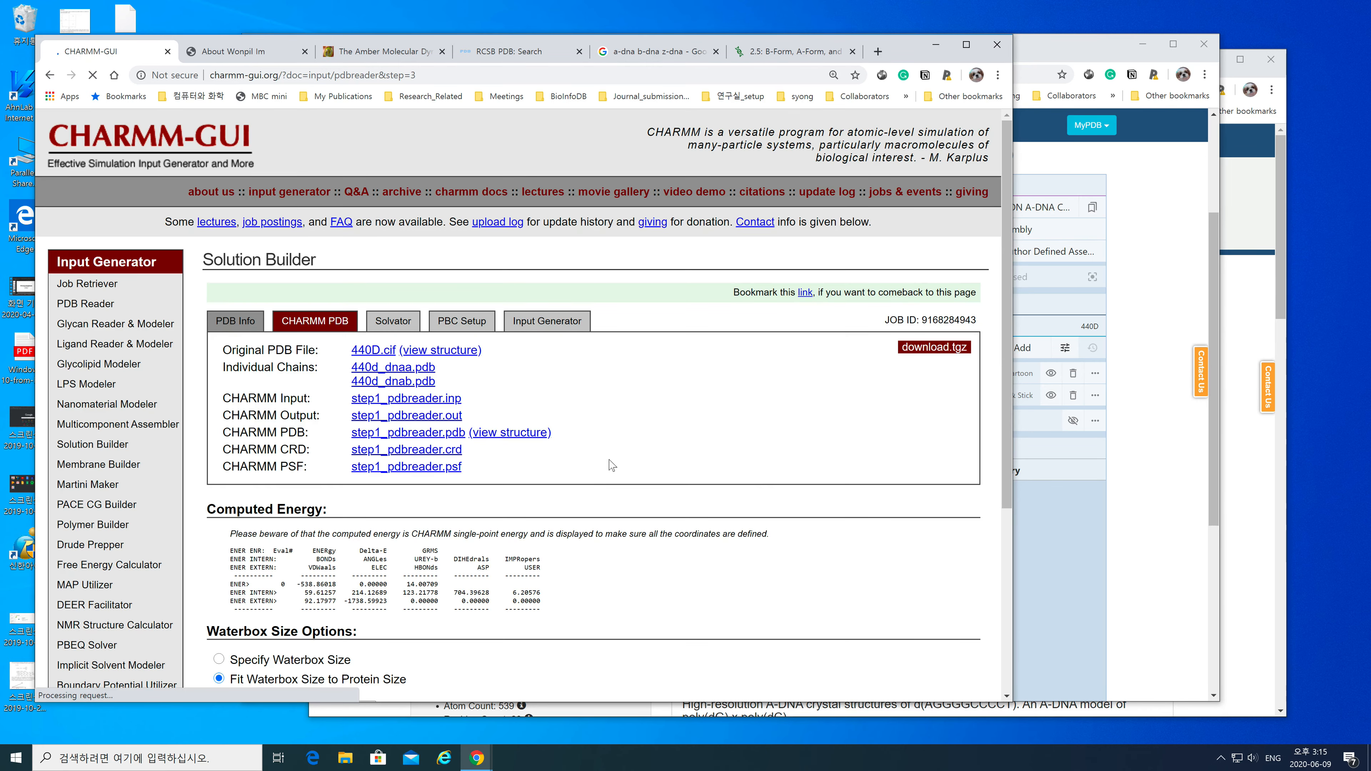
Step: Examine the computed energy table, including the bond, angle, Urey-Bradley, dihedral, improper and electrostatic terms
{"action": "scroll", "coordinate": [624, 463], "scroll_direction": "down", "scroll_amount": 4}
{"action": "scroll", "coordinate": [624, 464], "scroll_direction": "up", "scroll_amount": 3}
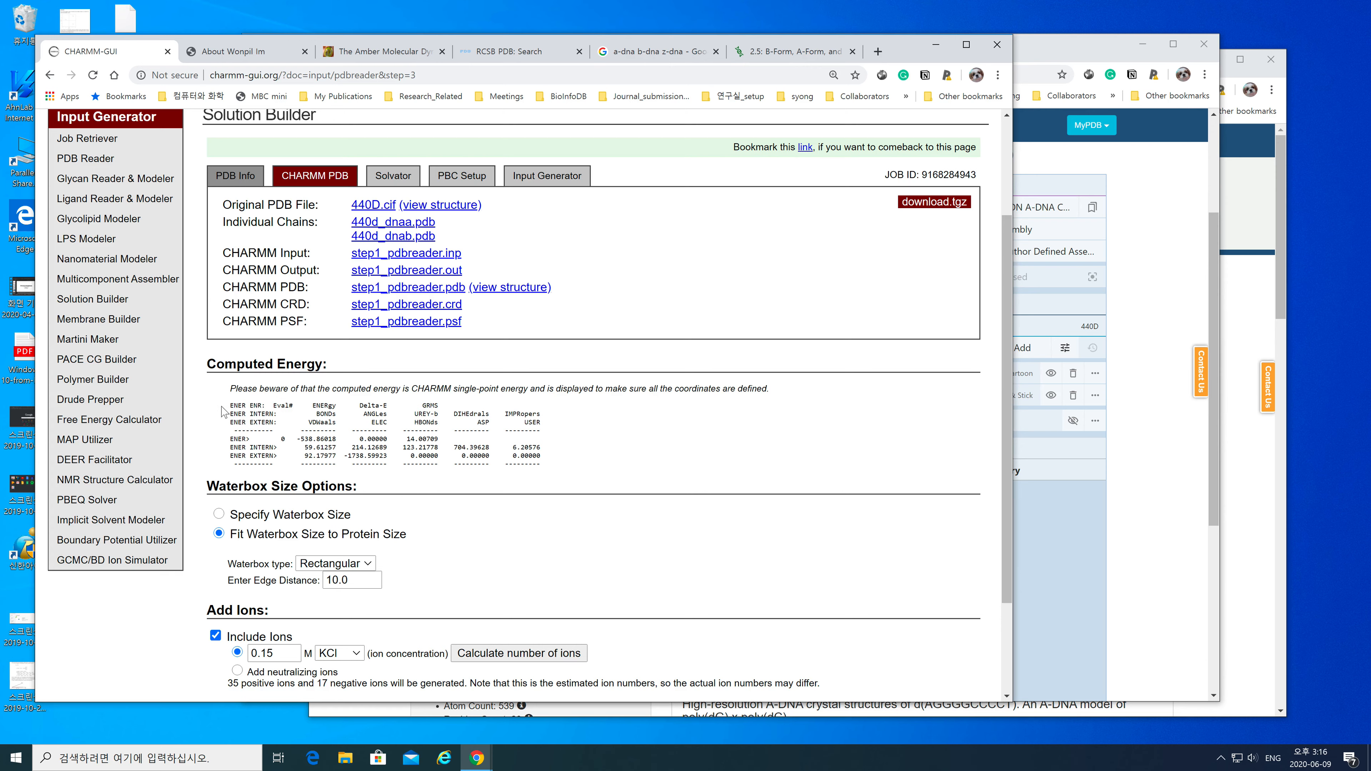
{"action": "left_click_drag", "start_coordinate": [228, 406], "coordinate": [561, 469]}
{"action": "left_click", "coordinate": [573, 474]}
{"action": "double_click", "coordinate": [323, 416]}
{"action": "double_click", "coordinate": [372, 416]}
{"action": "triple_click", "coordinate": [426, 415]}
{"action": "left_click", "coordinate": [437, 414]}
{"action": "left_click_drag", "start_coordinate": [412, 415], "coordinate": [441, 416]}
{"action": "double_click", "coordinate": [426, 414]}
{"action": "double_click", "coordinate": [467, 414]}
{"action": "double_click", "coordinate": [519, 414]}
{"action": "left_click", "coordinate": [535, 414]}
{"action": "left_click_drag", "start_coordinate": [371, 424], "coordinate": [417, 424]}
{"action": "double_click", "coordinate": [421, 424]}
{"action": "left_click", "coordinate": [575, 445]}
Step: Review the waterbox size options, the ion concentration settings and the estimated ion numbers
{"action": "scroll", "coordinate": [518, 453], "scroll_direction": "down", "scroll_amount": 3}
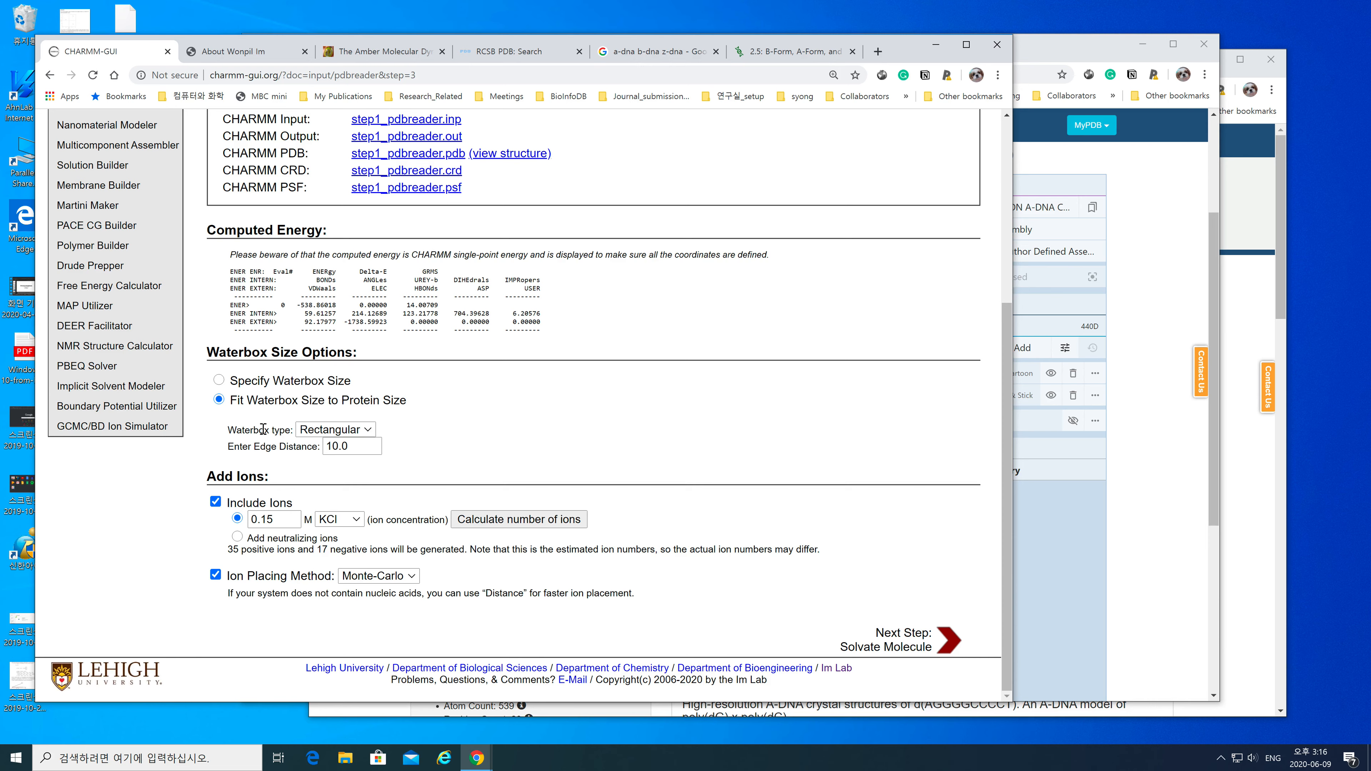
{"action": "left_click", "coordinate": [309, 432]}
{"action": "left_click", "coordinate": [308, 433]}
{"action": "left_click", "coordinate": [288, 518]}
{"action": "left_click", "coordinate": [266, 506]}
{"action": "left_click", "coordinate": [294, 502]}
{"action": "left_click_drag", "start_coordinate": [228, 550], "coordinate": [376, 552]}
{"action": "left_click", "coordinate": [307, 551]}
{"action": "left_click", "coordinate": [417, 551]}
{"action": "double_click", "coordinate": [438, 552]}
{"action": "left_click", "coordinate": [474, 562]}
Step: Solvate the molecule in a rectangular waterbox with edge distance 10.0 and 0.15 M KCl placed by Monte-Carlo
{"action": "left_click", "coordinate": [953, 645]}
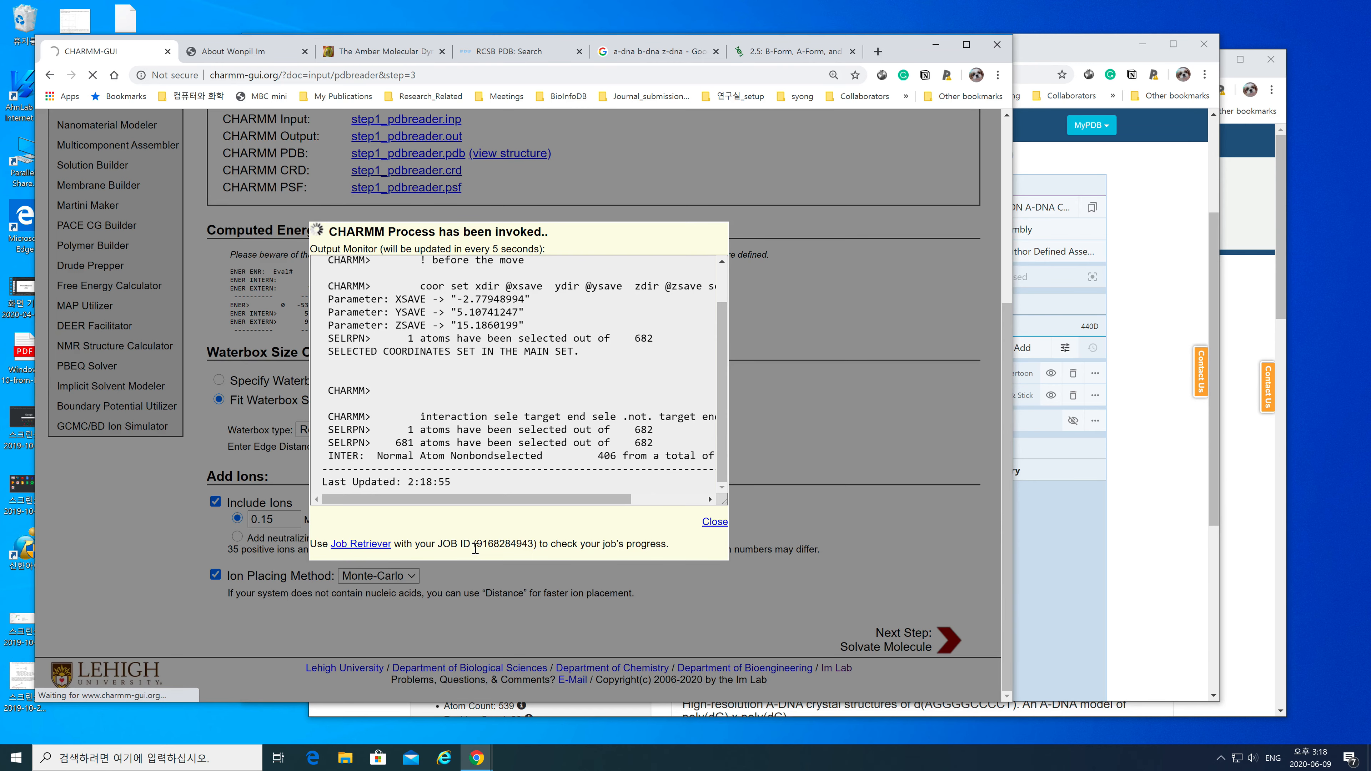
{"action": "left_click", "coordinate": [442, 547]}
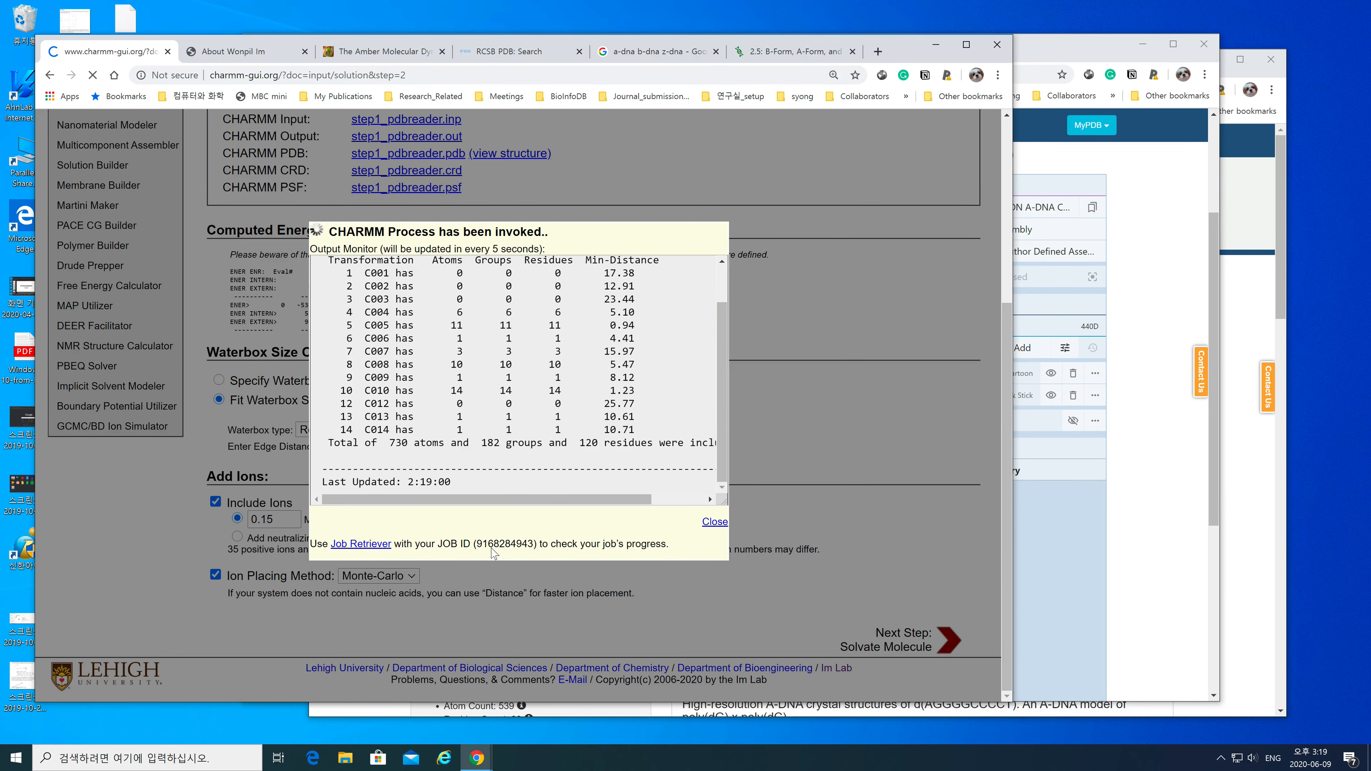
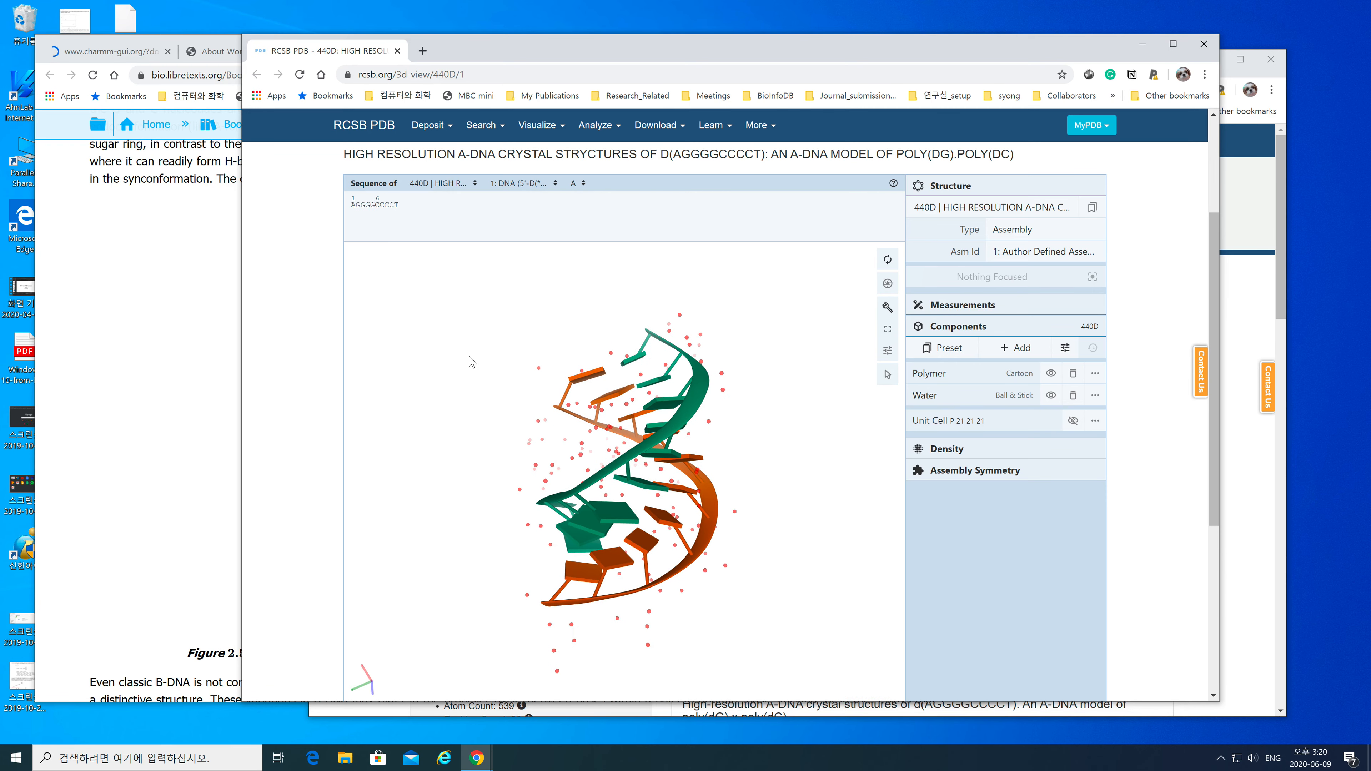
Step: Switch to the RCSB PDB window showing the 440D entry and try to search the database for z-dna
{"action": "left_click_drag", "start_coordinate": [554, 48], "coordinate": [407, 54]}
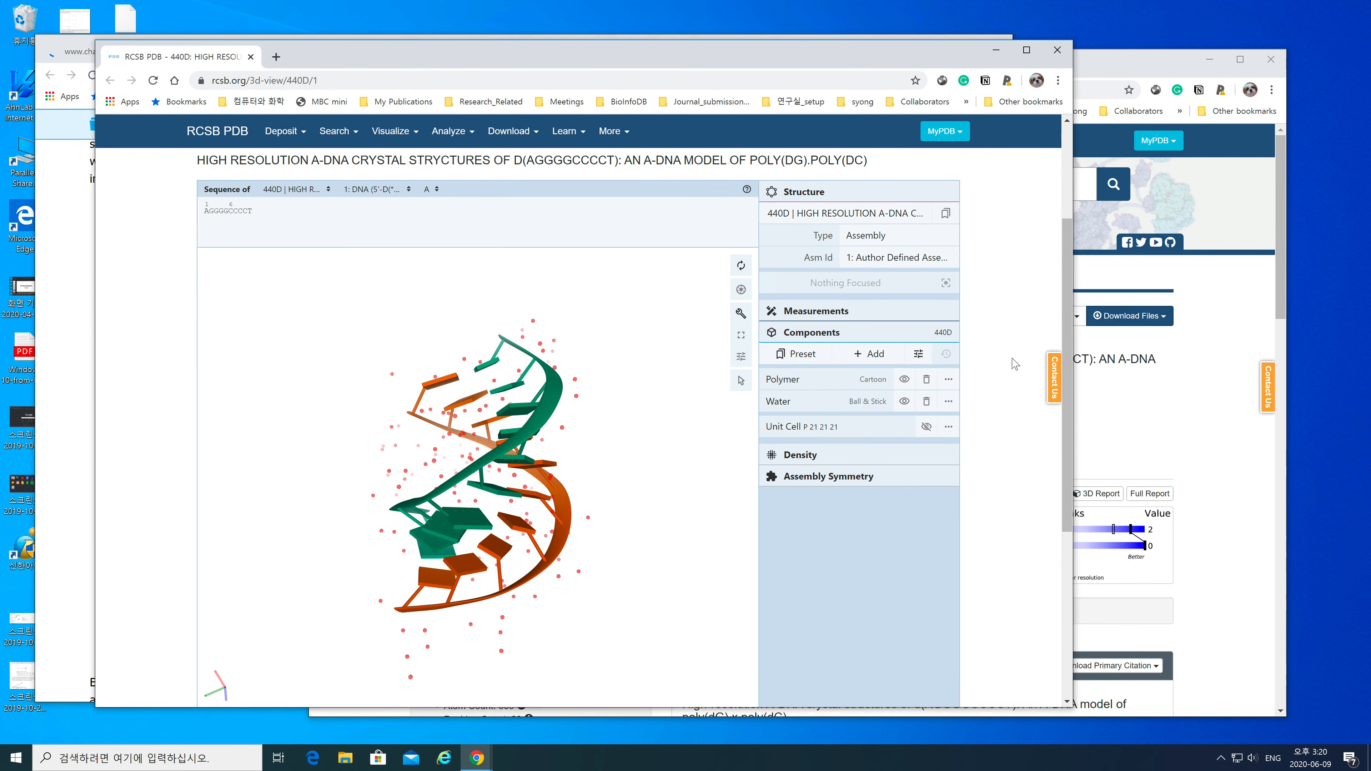
{"action": "left_click", "coordinate": [1196, 398]}
{"action": "left_click", "coordinate": [805, 184]}
{"action": "type", "text": "z-dna"}
{"action": "key", "text": "Return"}
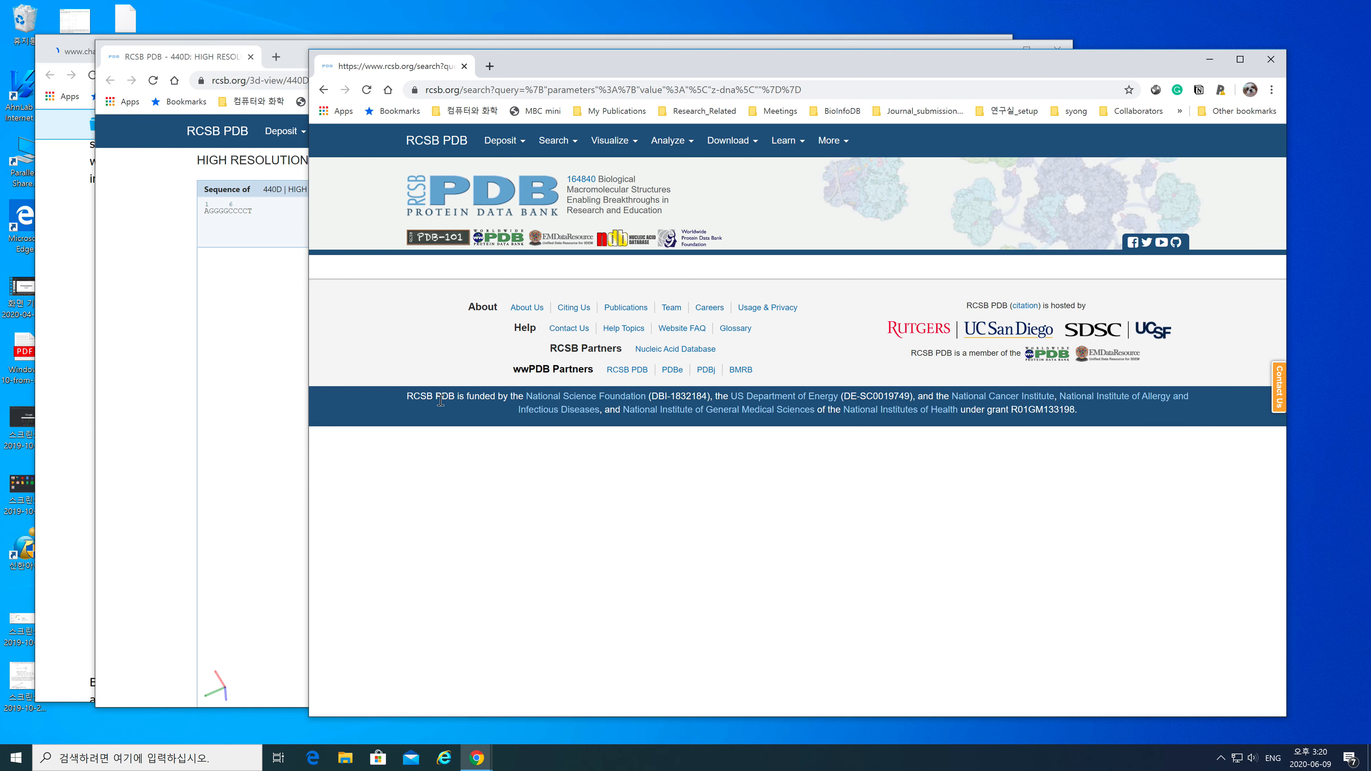
{"action": "left_click_drag", "start_coordinate": [651, 73], "coordinate": [674, 69]}
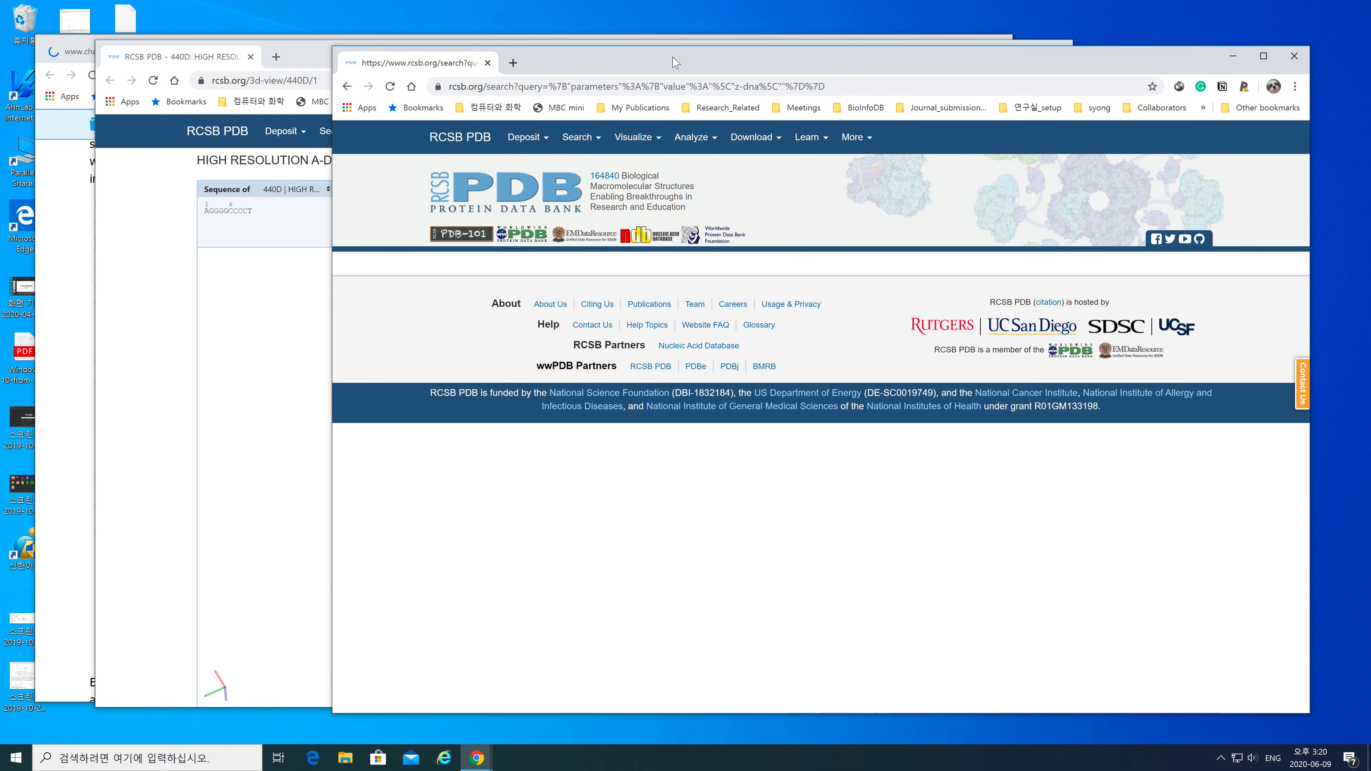
{"action": "left_click", "coordinate": [348, 87]}
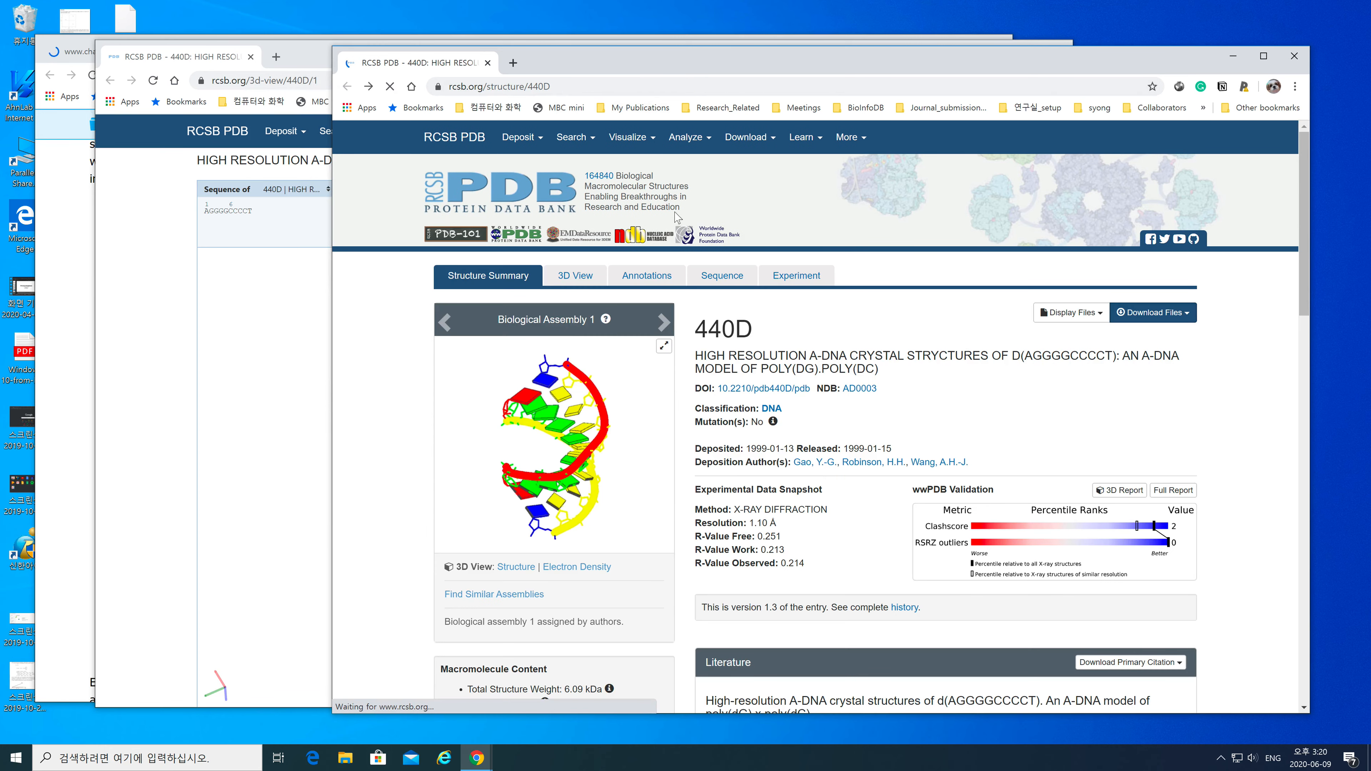
Step: Search the RCSB PDB for z-dna from its home page and look through the matching structures
{"action": "left_click", "coordinate": [562, 198]}
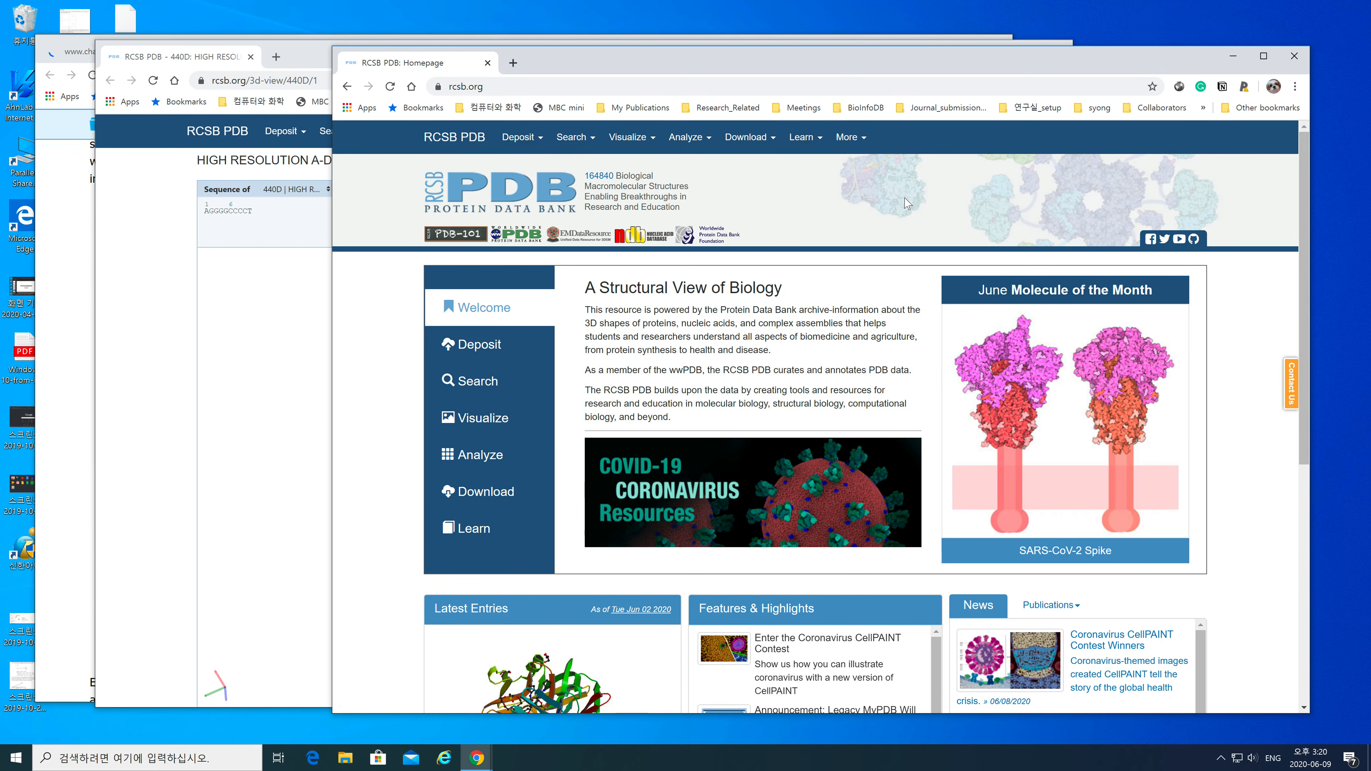
{"action": "type", "text": "z-dna"}
{"action": "key", "text": "Return"}
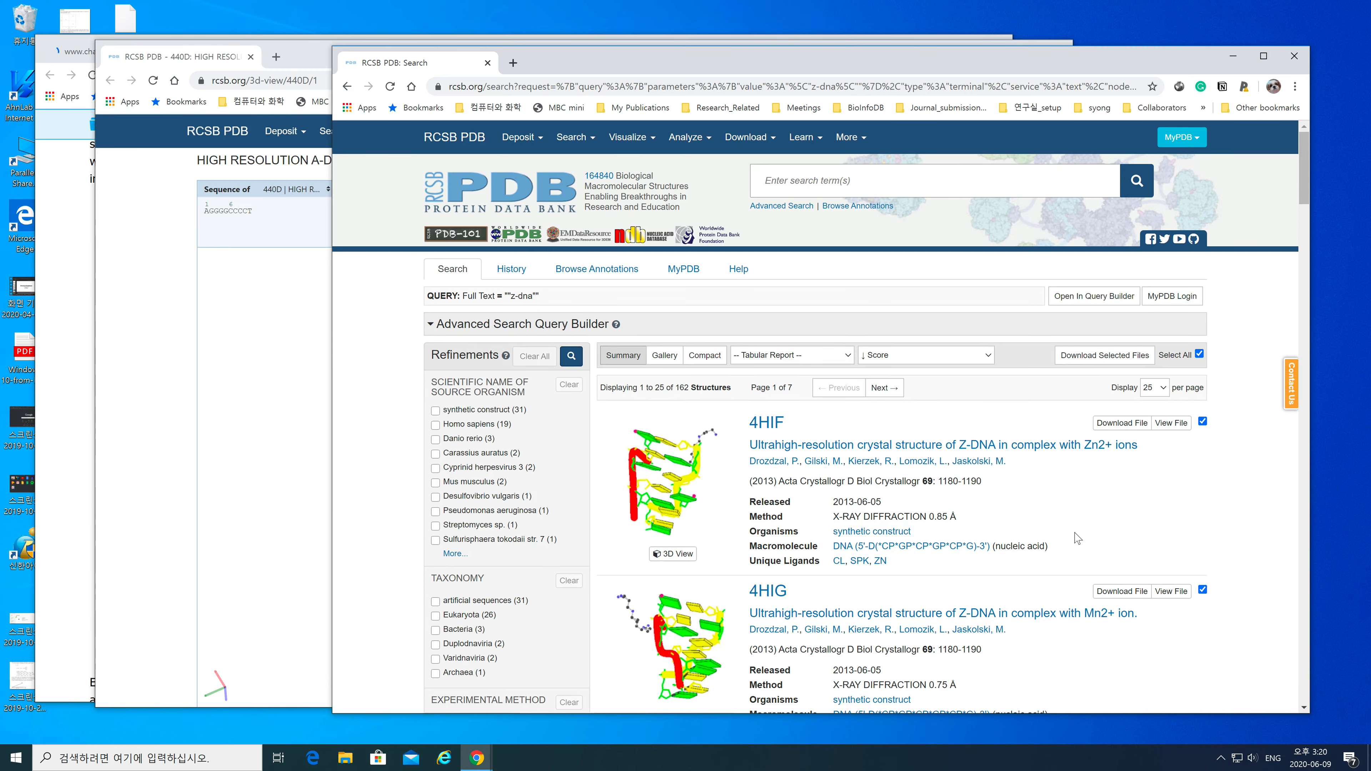
{"action": "scroll", "coordinate": [1078, 539], "scroll_direction": "down", "scroll_amount": 4}
{"action": "scroll", "coordinate": [646, 385], "scroll_direction": "up", "scroll_amount": 2}
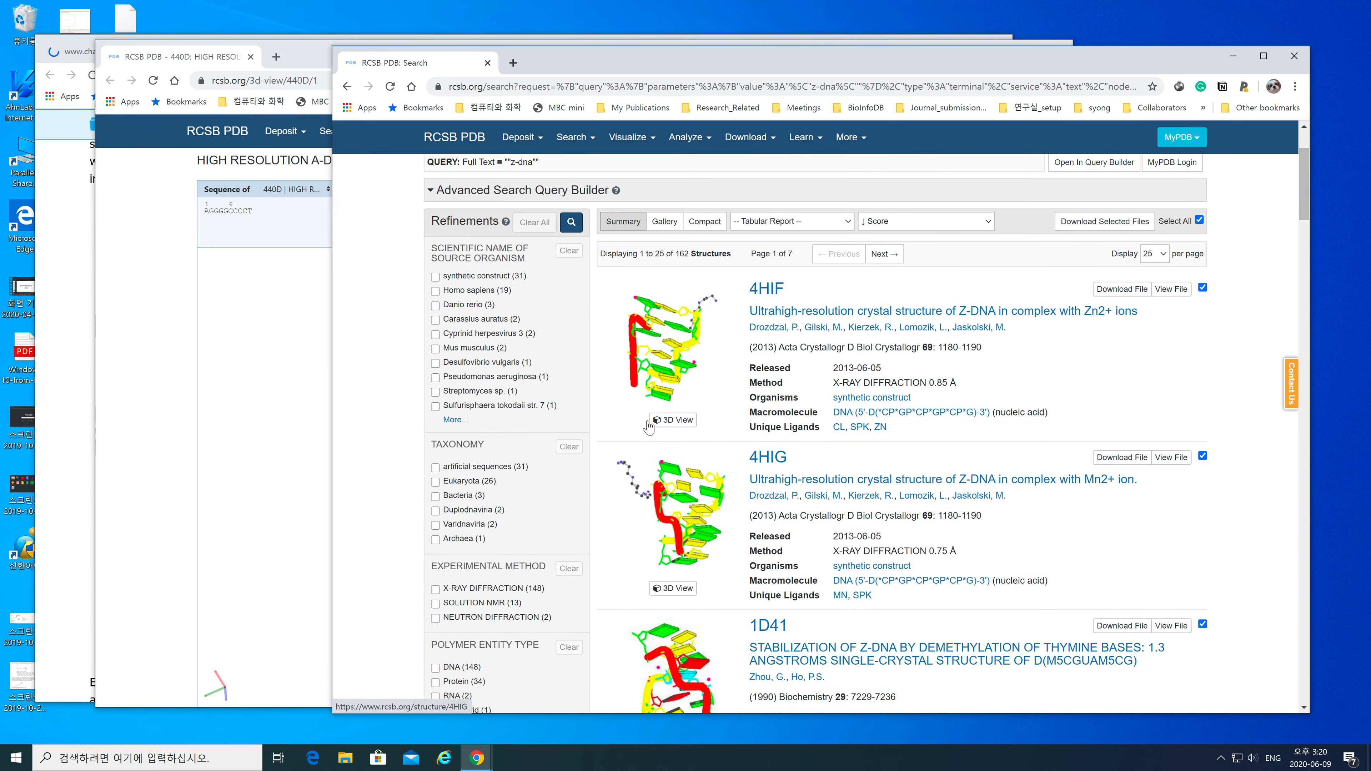
Step: Open the 3D view of structure 4HIF and rotate the Z-DNA model to examine its double helix
{"action": "left_click", "coordinate": [666, 425]}
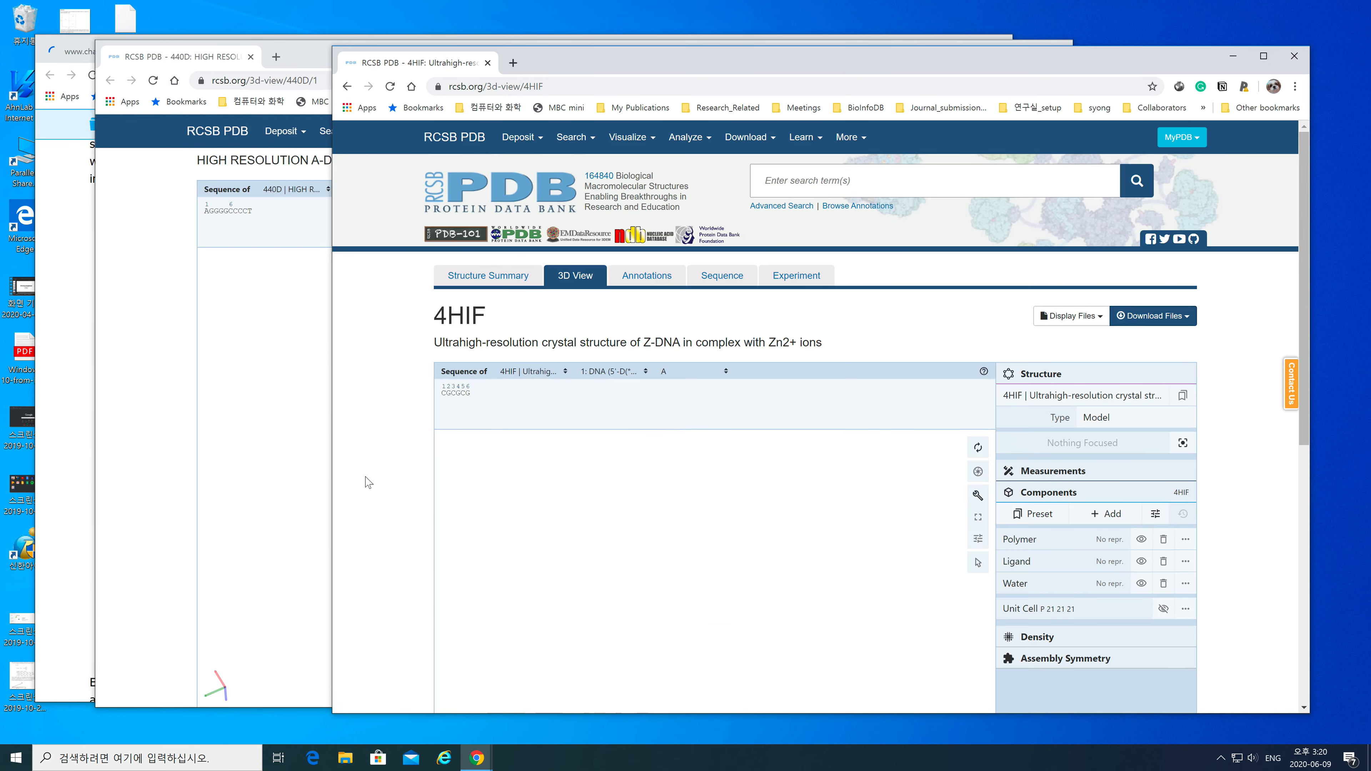
{"action": "scroll", "coordinate": [371, 481], "scroll_direction": "down", "scroll_amount": 5}
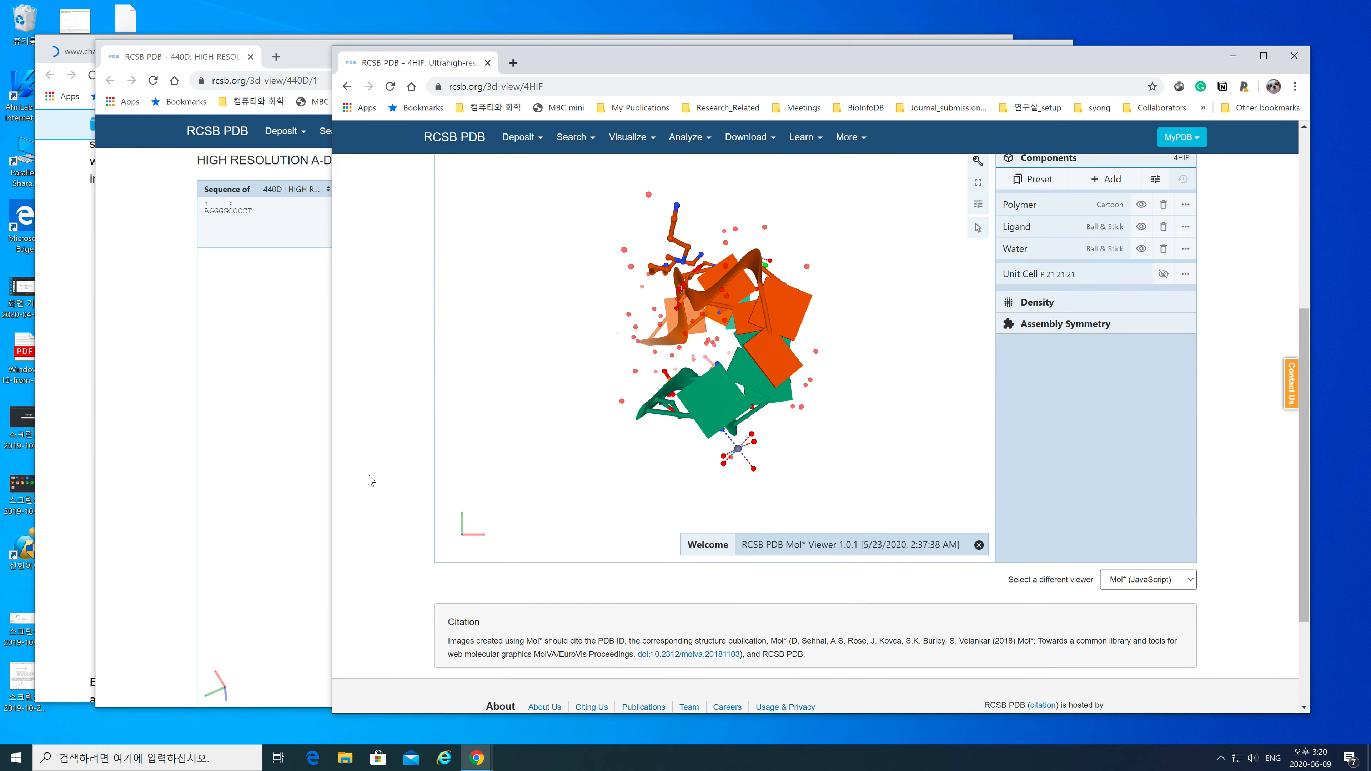
{"action": "left_click_drag", "start_coordinate": [878, 398], "coordinate": [749, 431]}
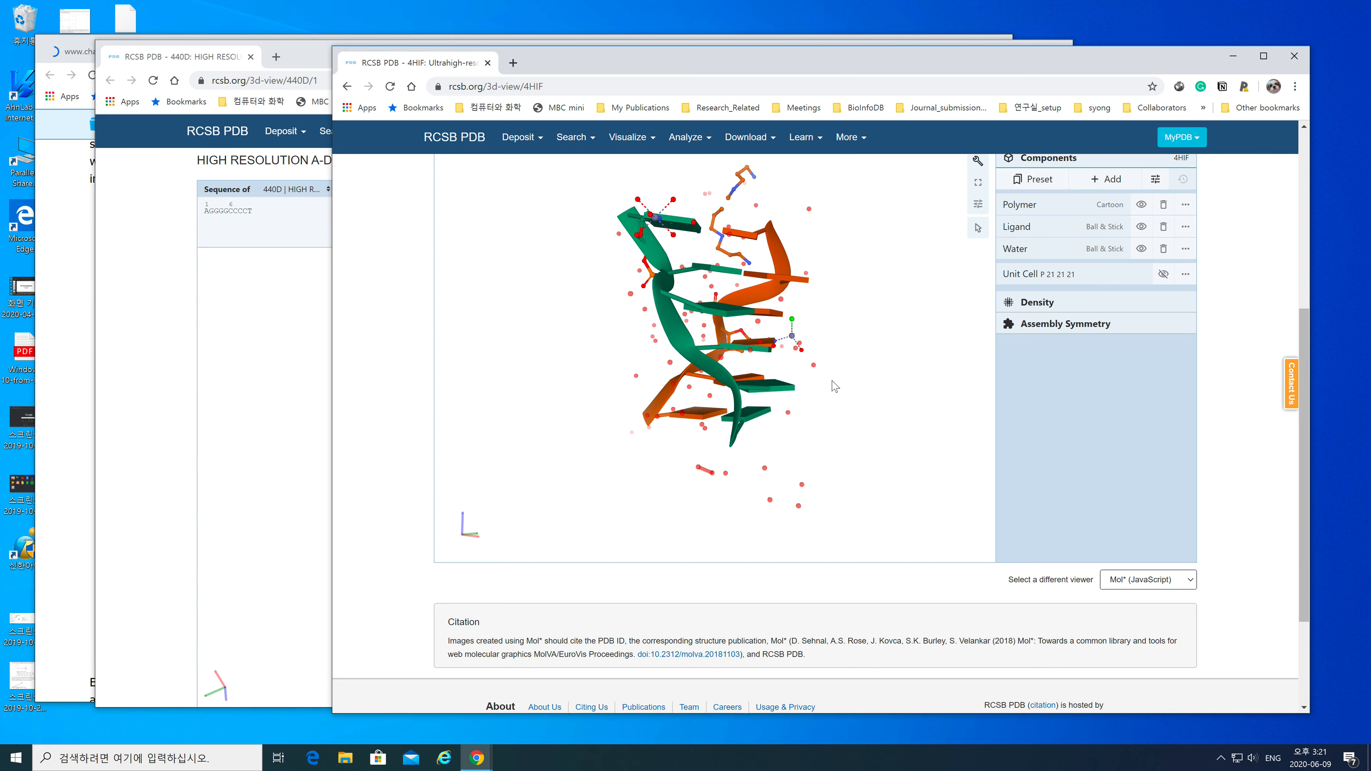
{"action": "left_click_drag", "start_coordinate": [849, 366], "coordinate": [707, 351]}
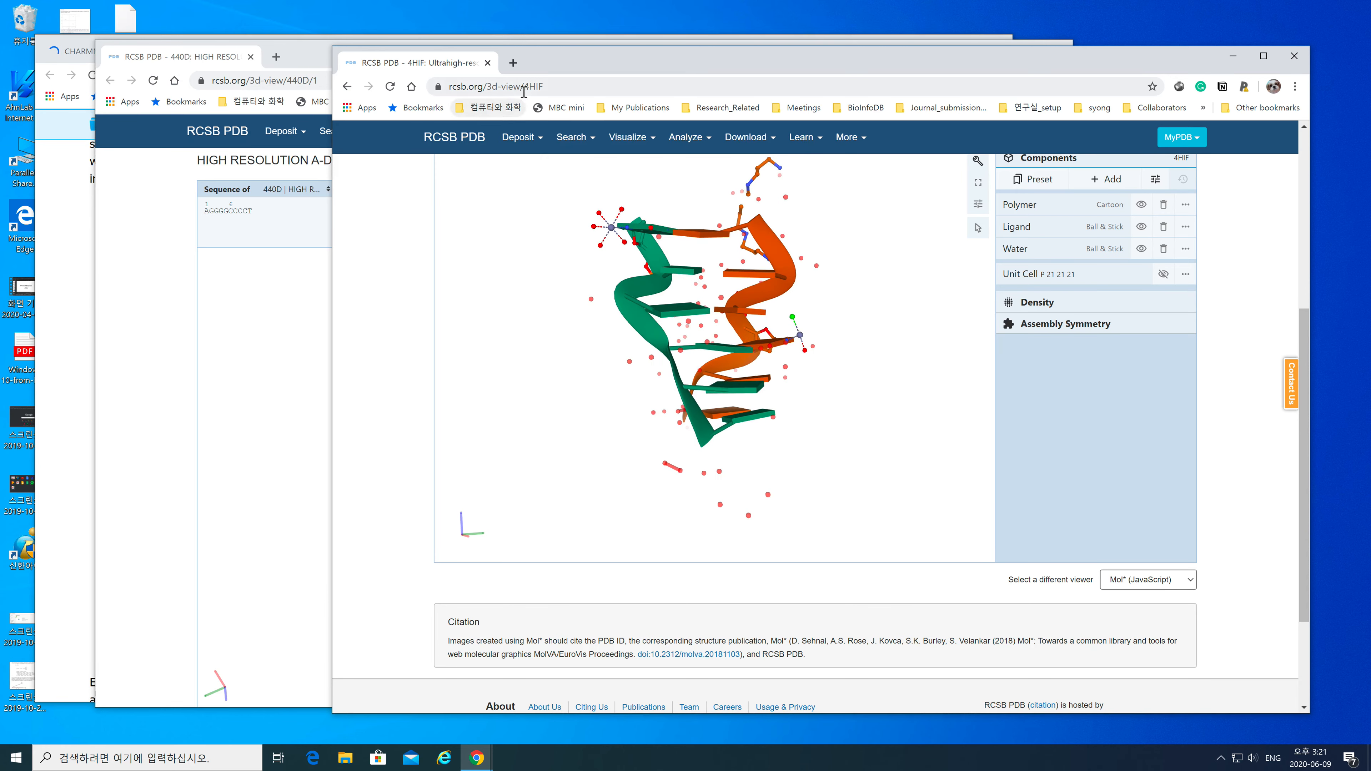
Step: Switch back to CHARMM-GUI and review the solvator output files, system size and periodic boundary condition options
{"action": "left_click", "coordinate": [70, 251]}
{"action": "left_click", "coordinate": [93, 53]}
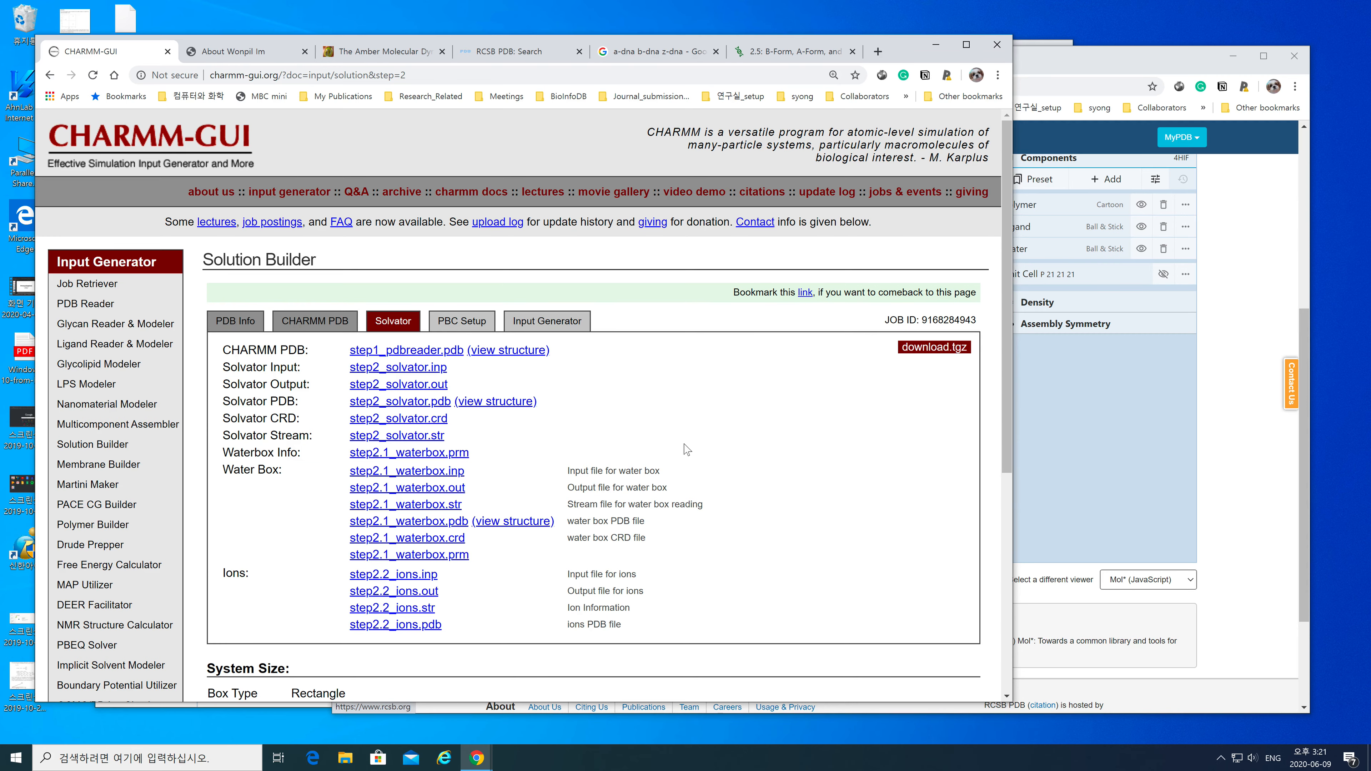
{"action": "scroll", "coordinate": [687, 450], "scroll_direction": "down", "scroll_amount": 3}
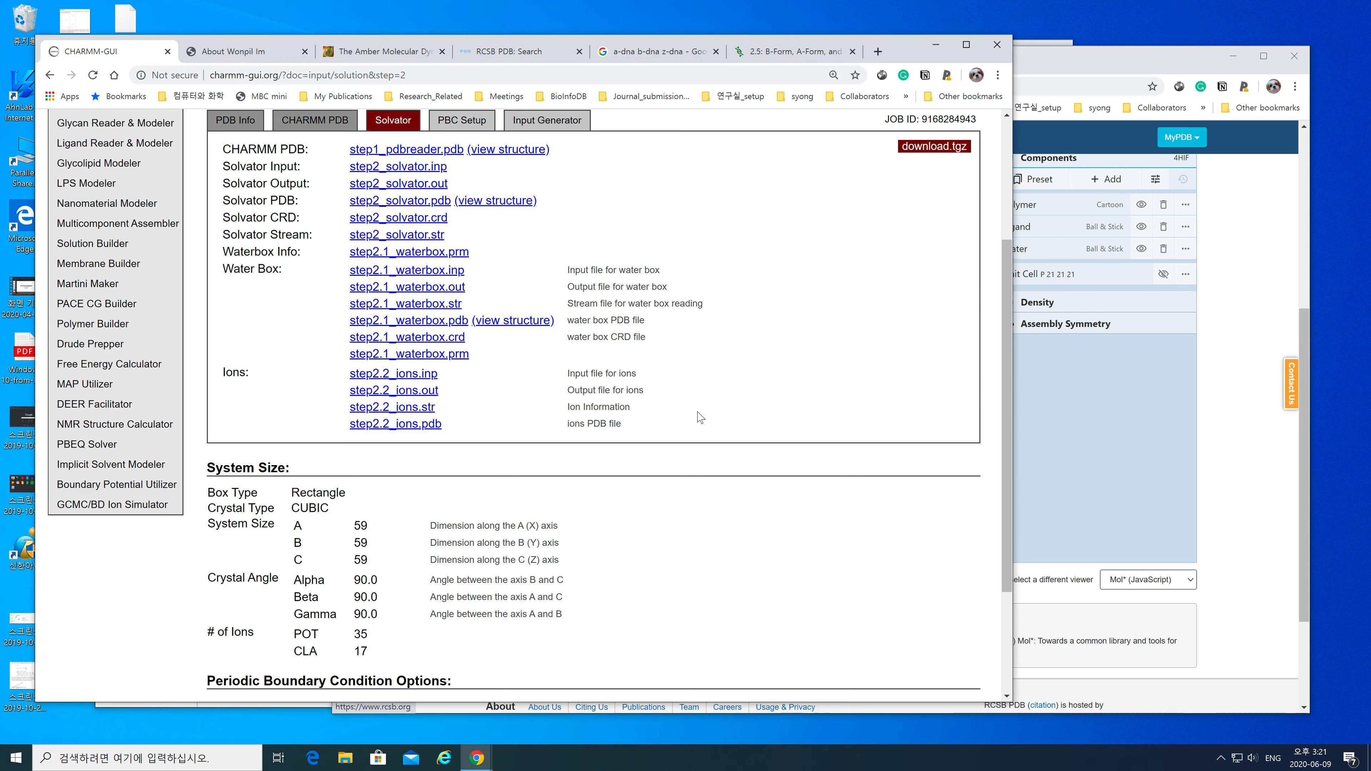
{"action": "left_click_drag", "start_coordinate": [900, 51], "coordinate": [912, 47]}
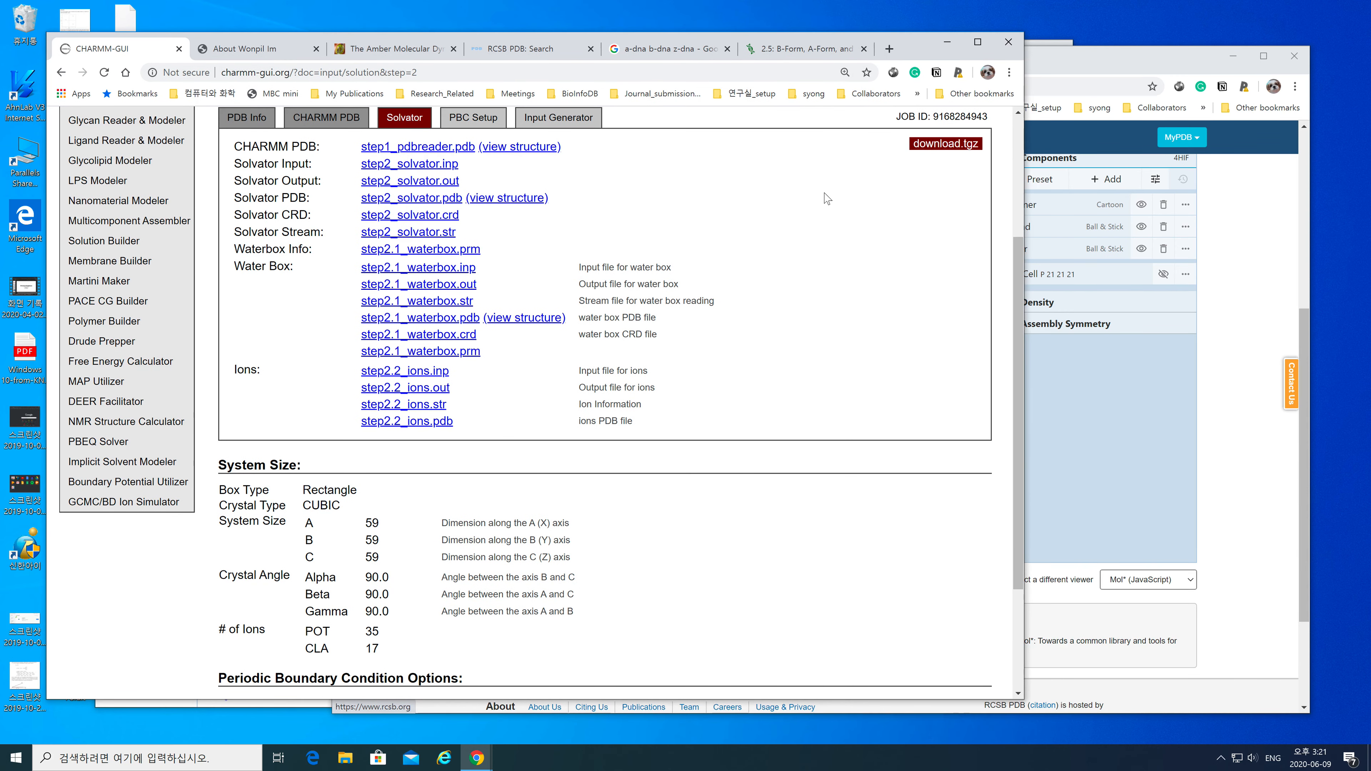
{"action": "scroll", "coordinate": [679, 332], "scroll_direction": "down", "scroll_amount": 3}
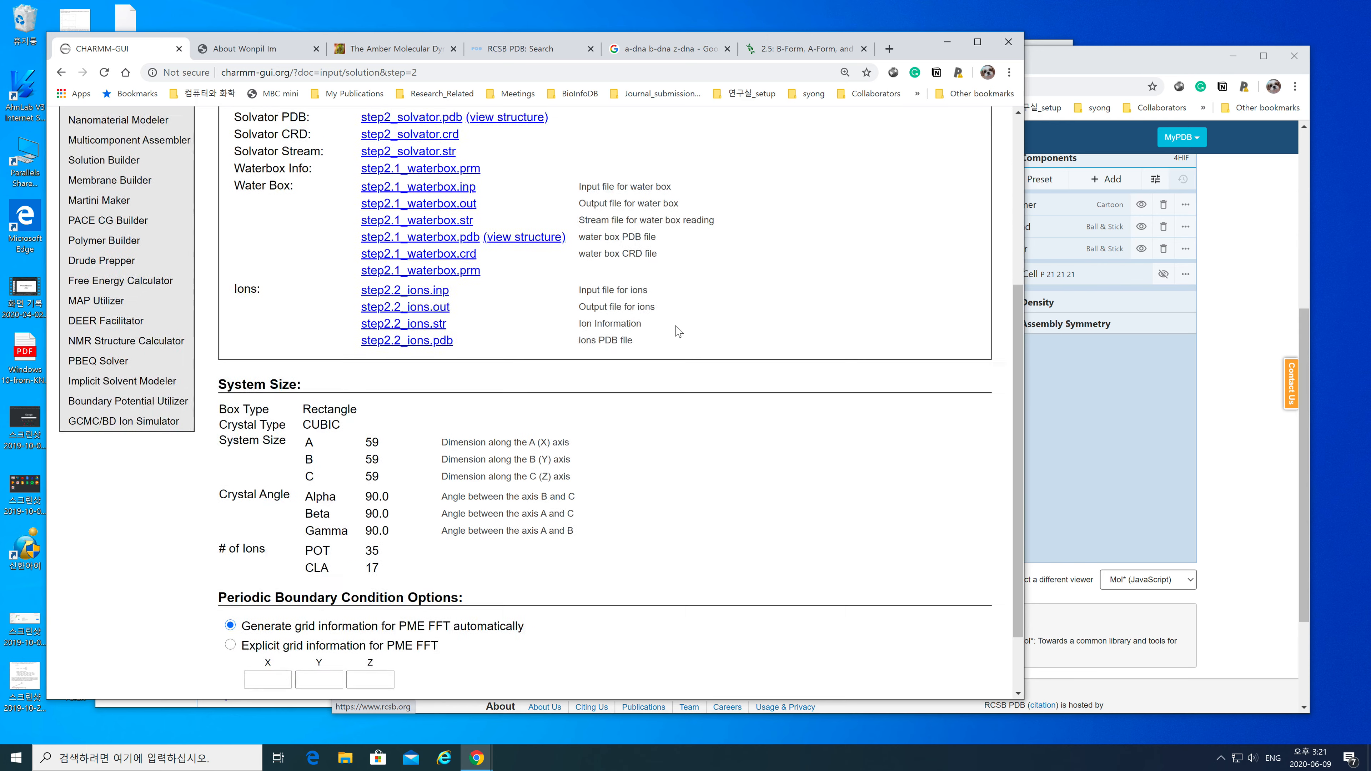
{"action": "scroll", "coordinate": [678, 332], "scroll_direction": "up", "scroll_amount": 3}
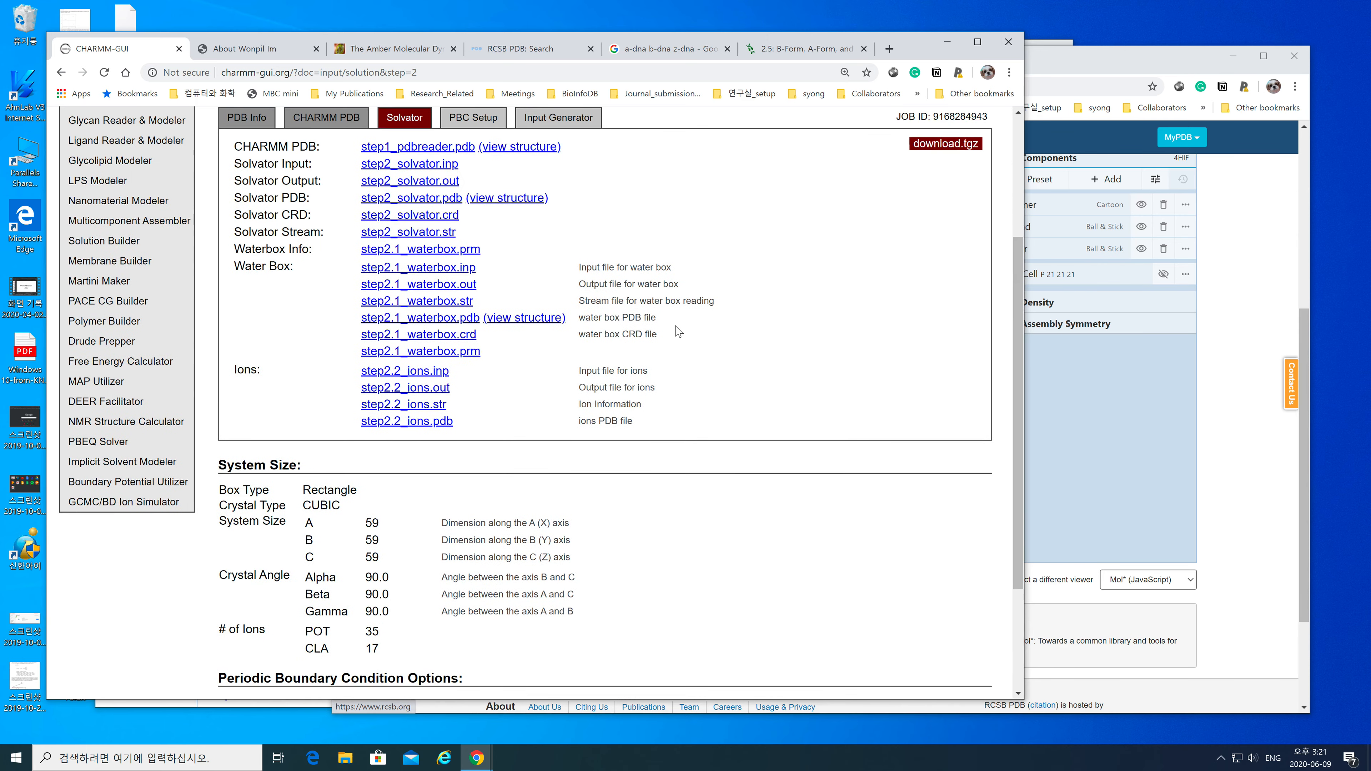
{"action": "scroll", "coordinate": [679, 332], "scroll_direction": "down", "scroll_amount": 5}
{"action": "scroll", "coordinate": [670, 327], "scroll_direction": "up", "scroll_amount": 5}
{"action": "scroll", "coordinate": [674, 336], "scroll_direction": "down", "scroll_amount": 2}
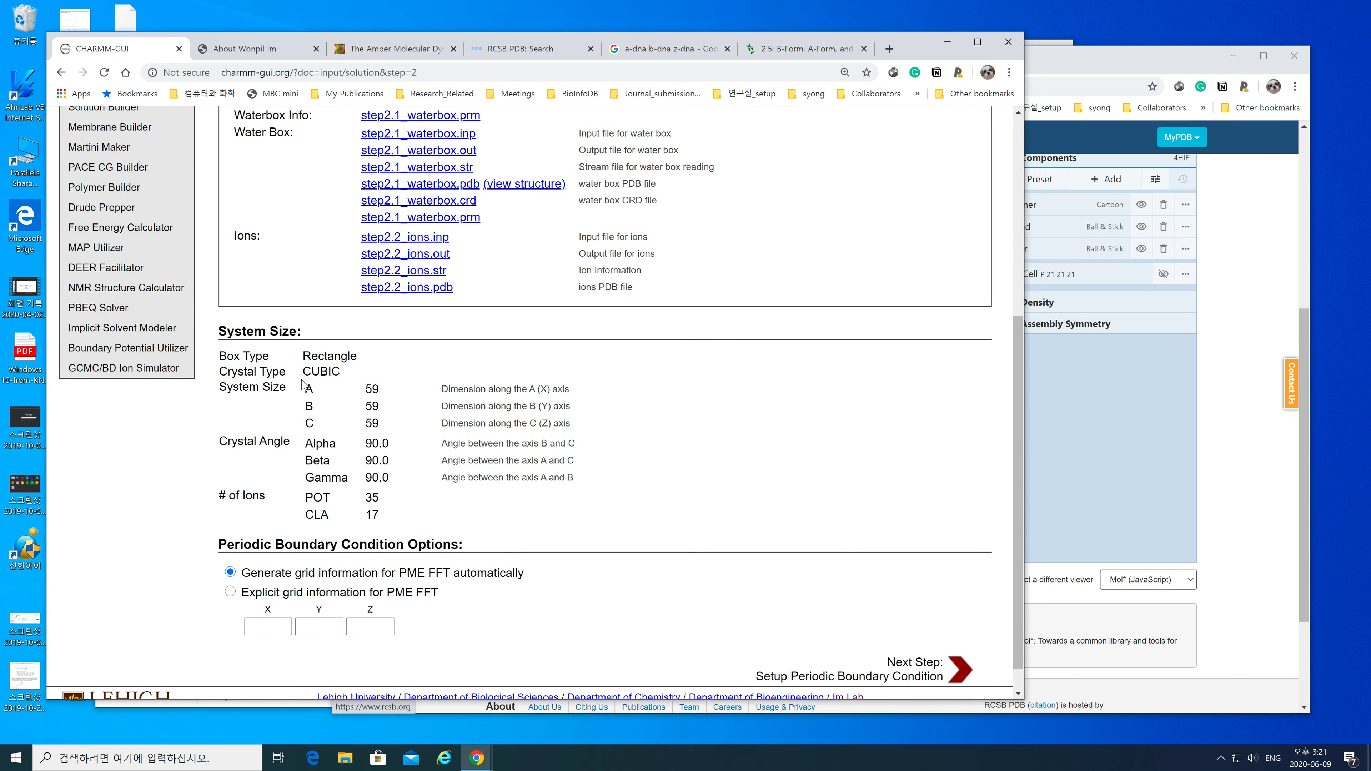
Step: Examine the box type, crystal type, A, B and C dimensions, and the Alpha, Beta and Gamma crystal angles
{"action": "left_click_drag", "start_coordinate": [231, 359], "coordinate": [340, 361]}
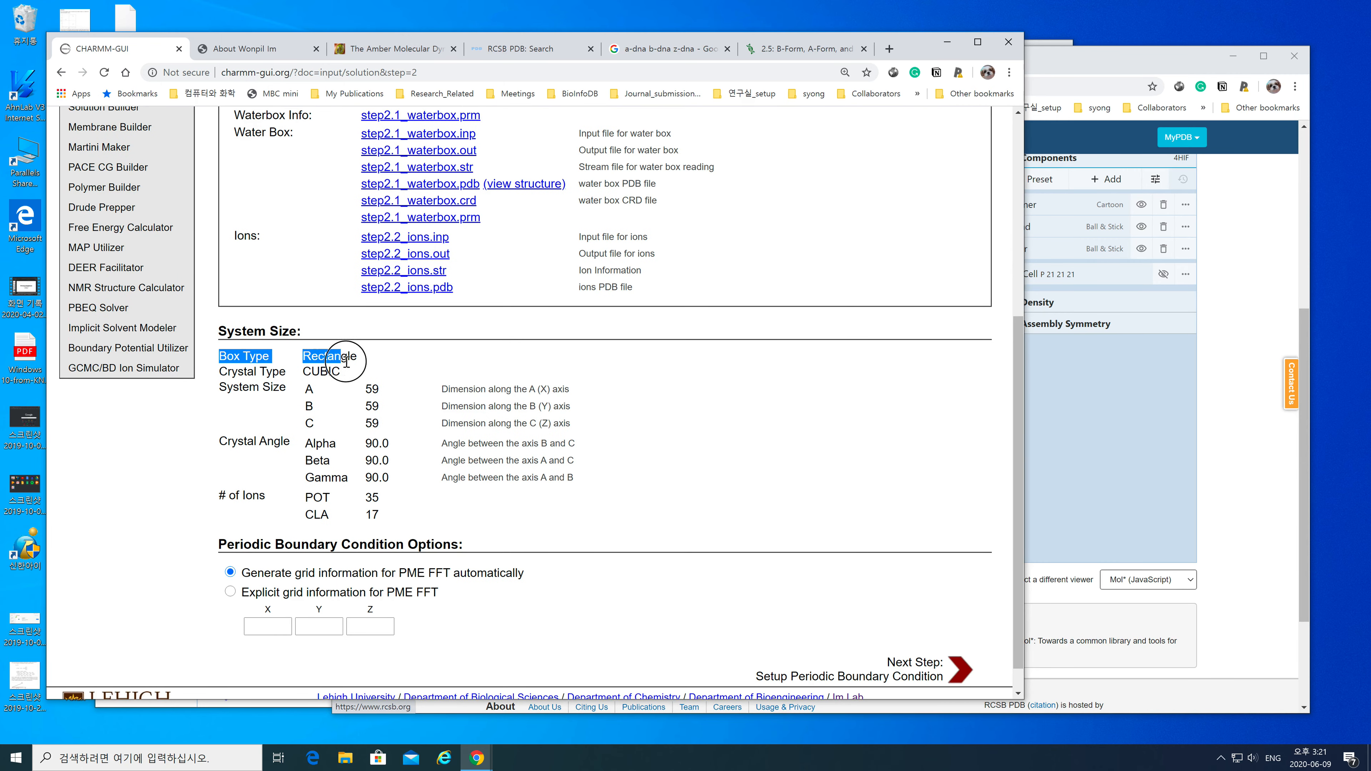
{"action": "left_click", "coordinate": [322, 373]}
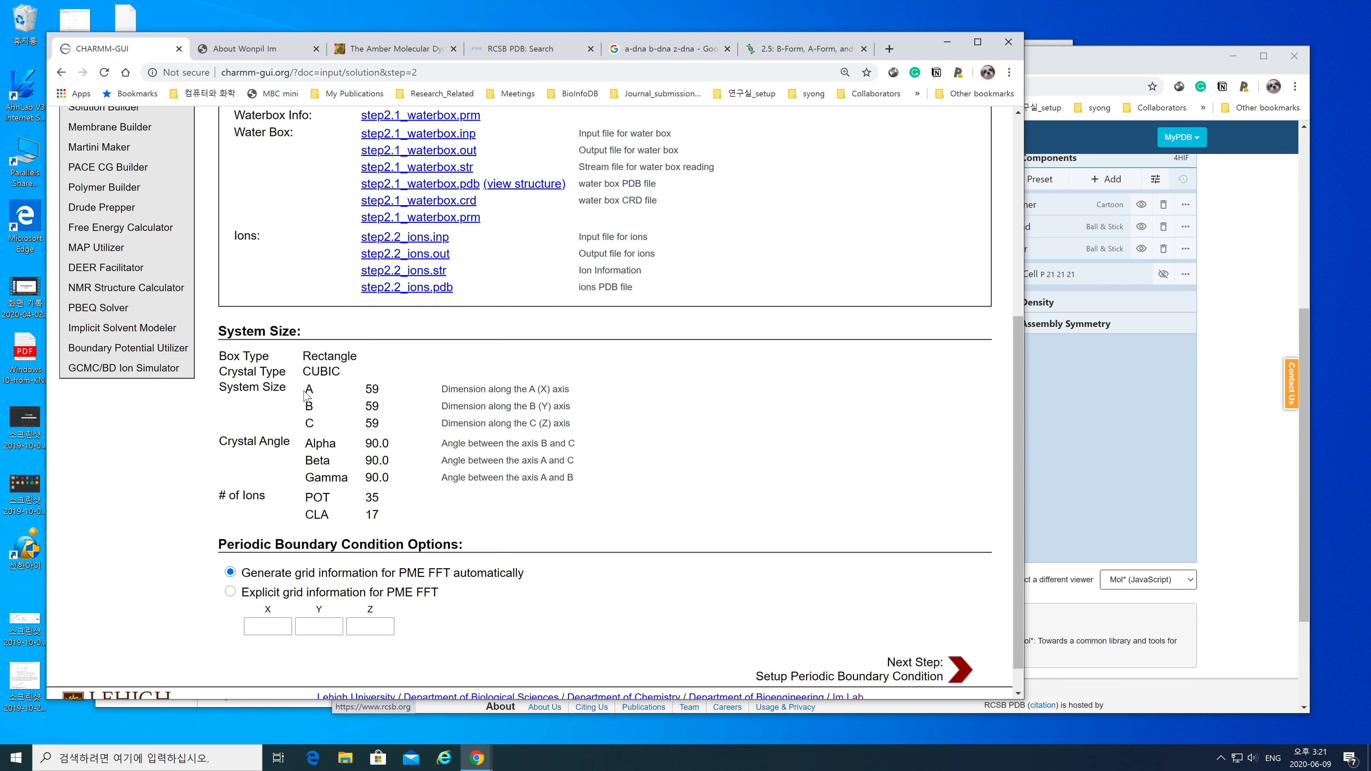
{"action": "double_click", "coordinate": [371, 387]}
{"action": "left_click", "coordinate": [376, 405]}
{"action": "double_click", "coordinate": [375, 423]}
{"action": "double_click", "coordinate": [369, 443]}
{"action": "left_click_drag", "start_coordinate": [389, 461], "coordinate": [376, 459]}
{"action": "double_click", "coordinate": [376, 475]}
{"action": "double_click", "coordinate": [377, 462]}
{"action": "double_click", "coordinate": [376, 447]}
Step: Set up the periodic boundary condition with the PME FFT grid information generated automatically
{"action": "scroll", "coordinate": [523, 492], "scroll_direction": "up", "scroll_amount": 5}
{"action": "scroll", "coordinate": [522, 492], "scroll_direction": "down", "scroll_amount": 6}
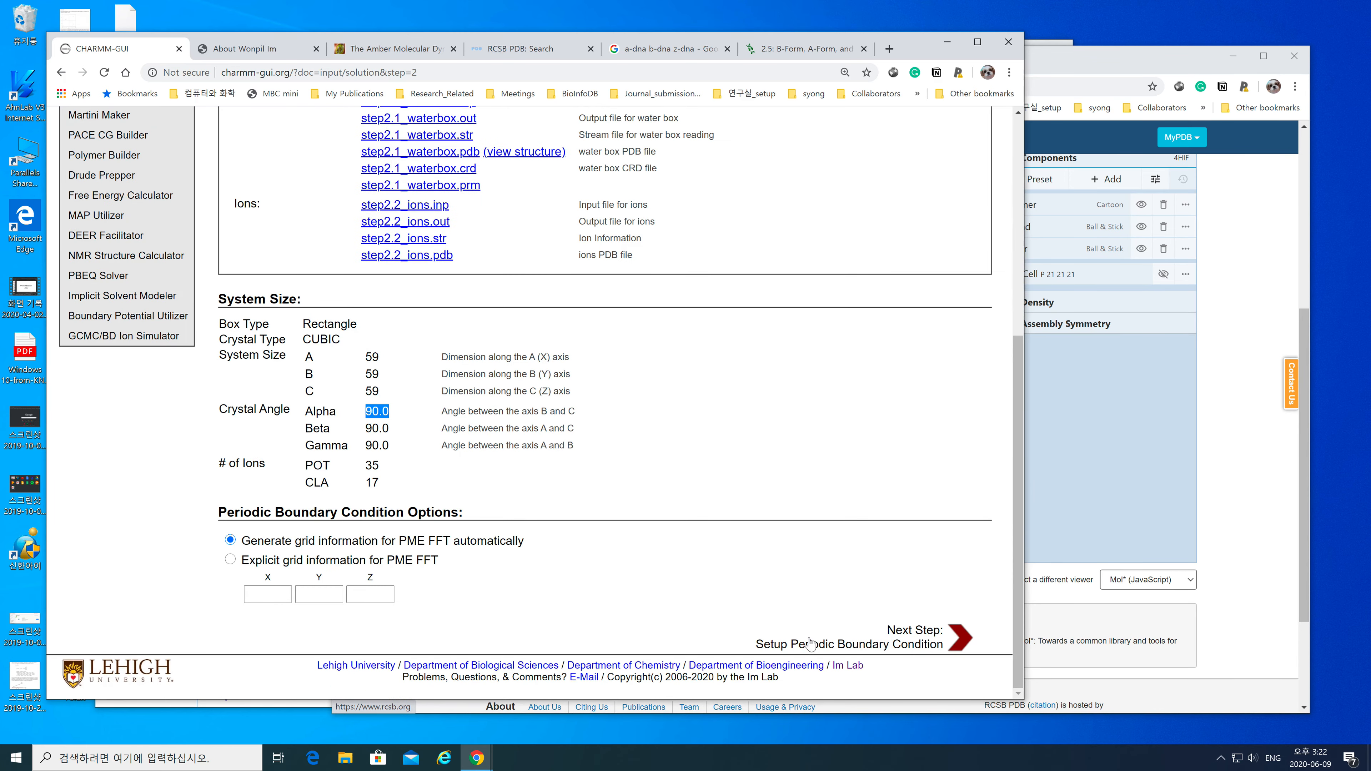
{"action": "left_click", "coordinate": [932, 646]}
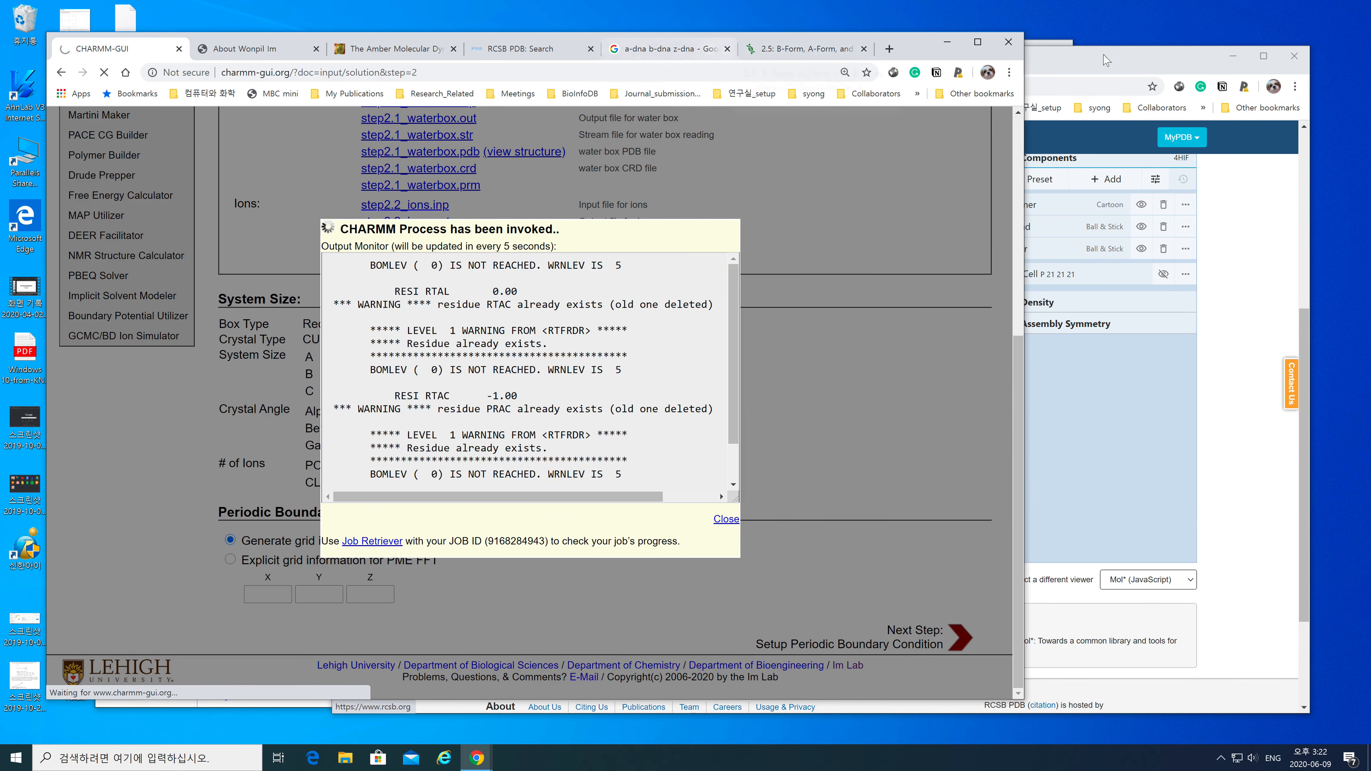
Step: Switch to the RCSB PDB browser window and search Google for "periodic boundary condition" in a new tab
{"action": "left_click", "coordinate": [1127, 63]}
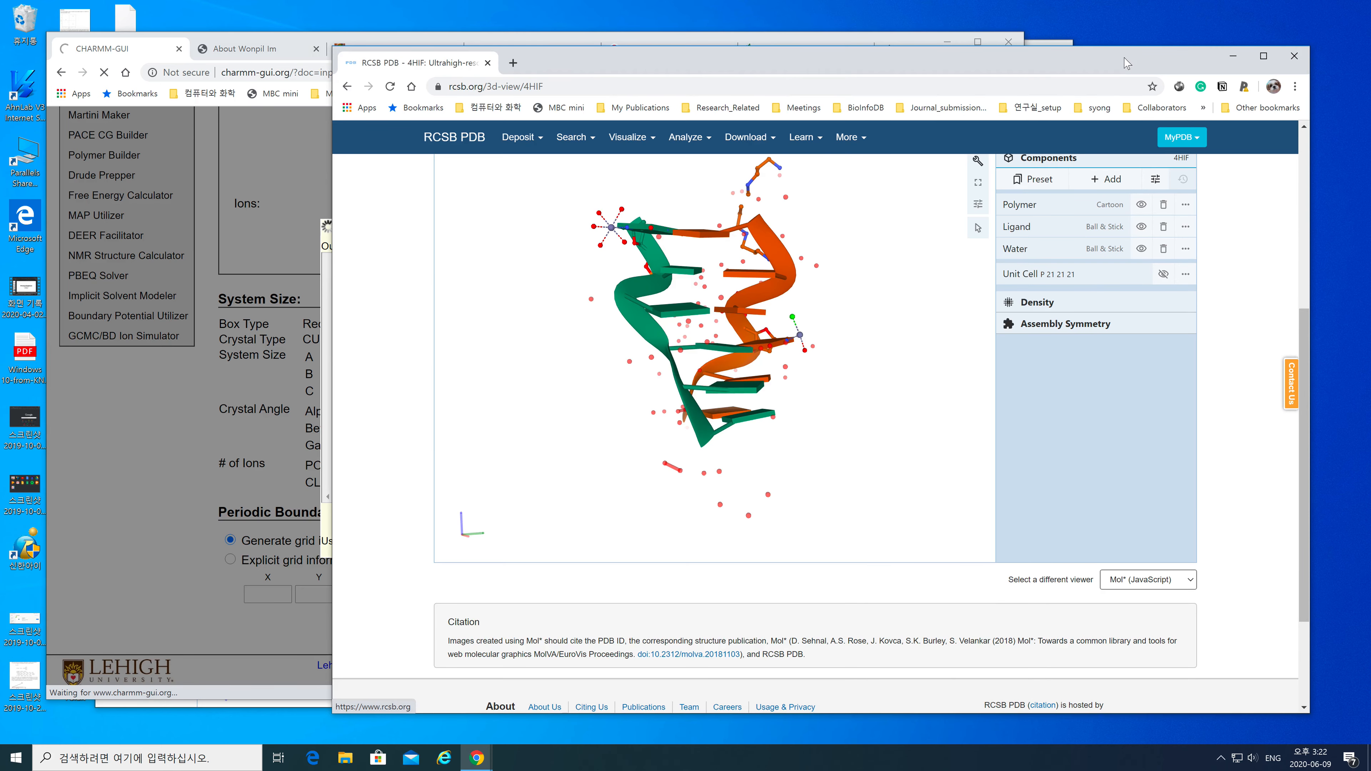
{"action": "left_click", "coordinate": [513, 63]}
{"action": "type", "text": "perido"}
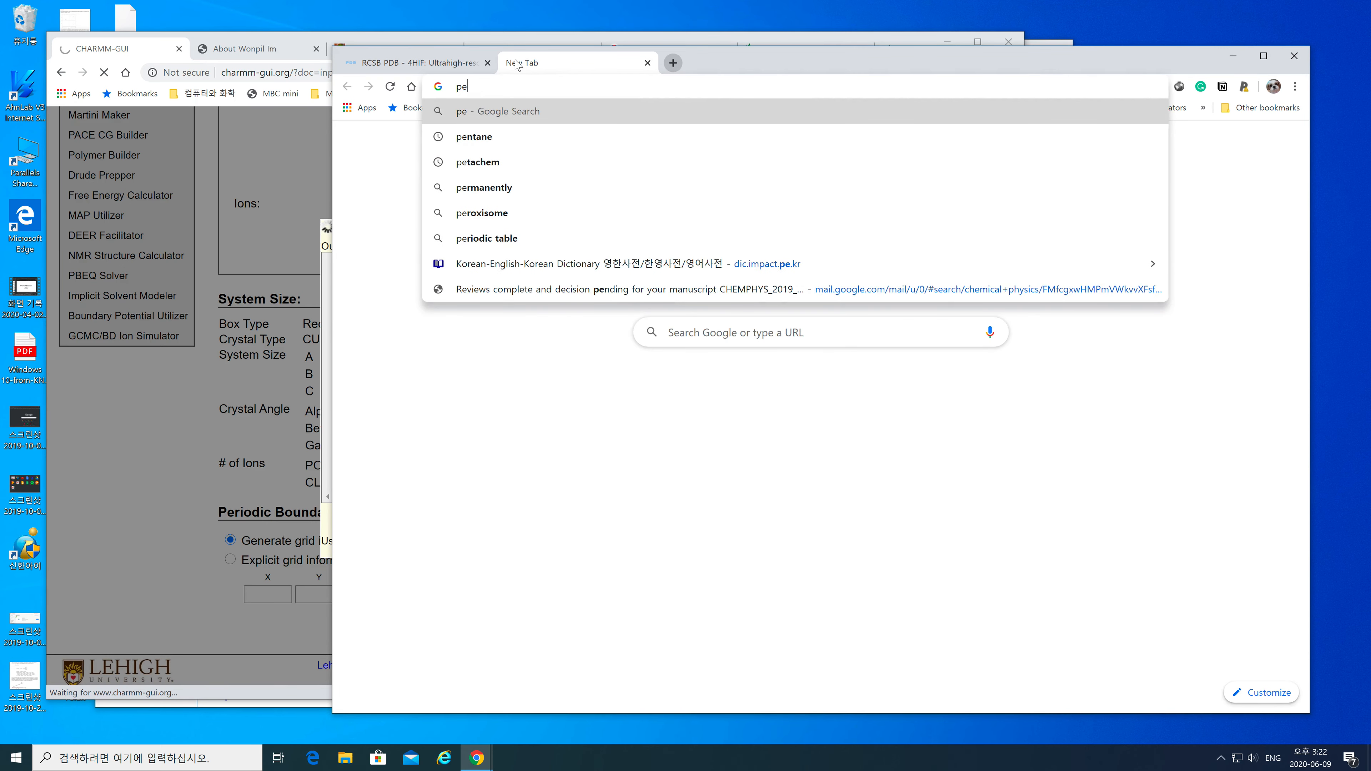
{"action": "key", "text": "BackSpace"}
{"action": "key", "text": "BackSpace"}
{"action": "type", "text": "o"}
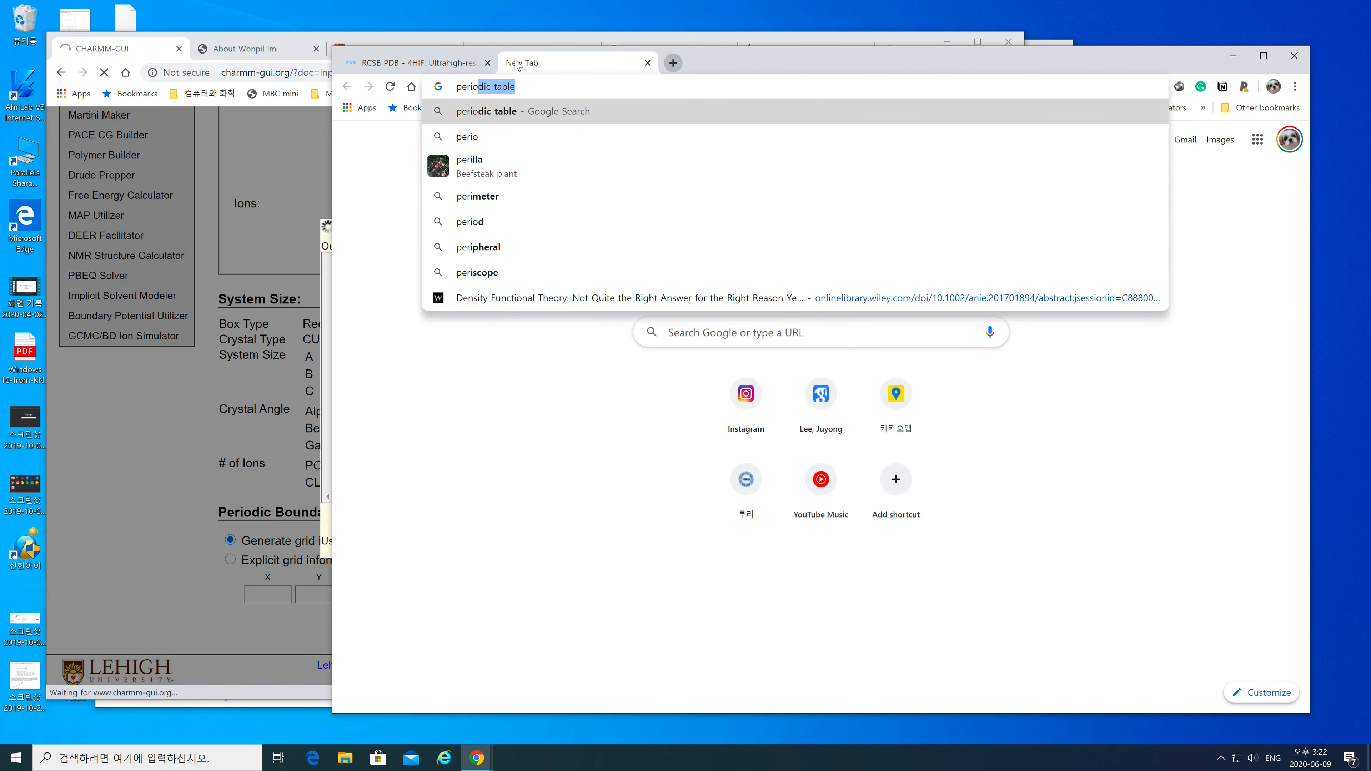
{"action": "type", "text": "dic boundary condition"}
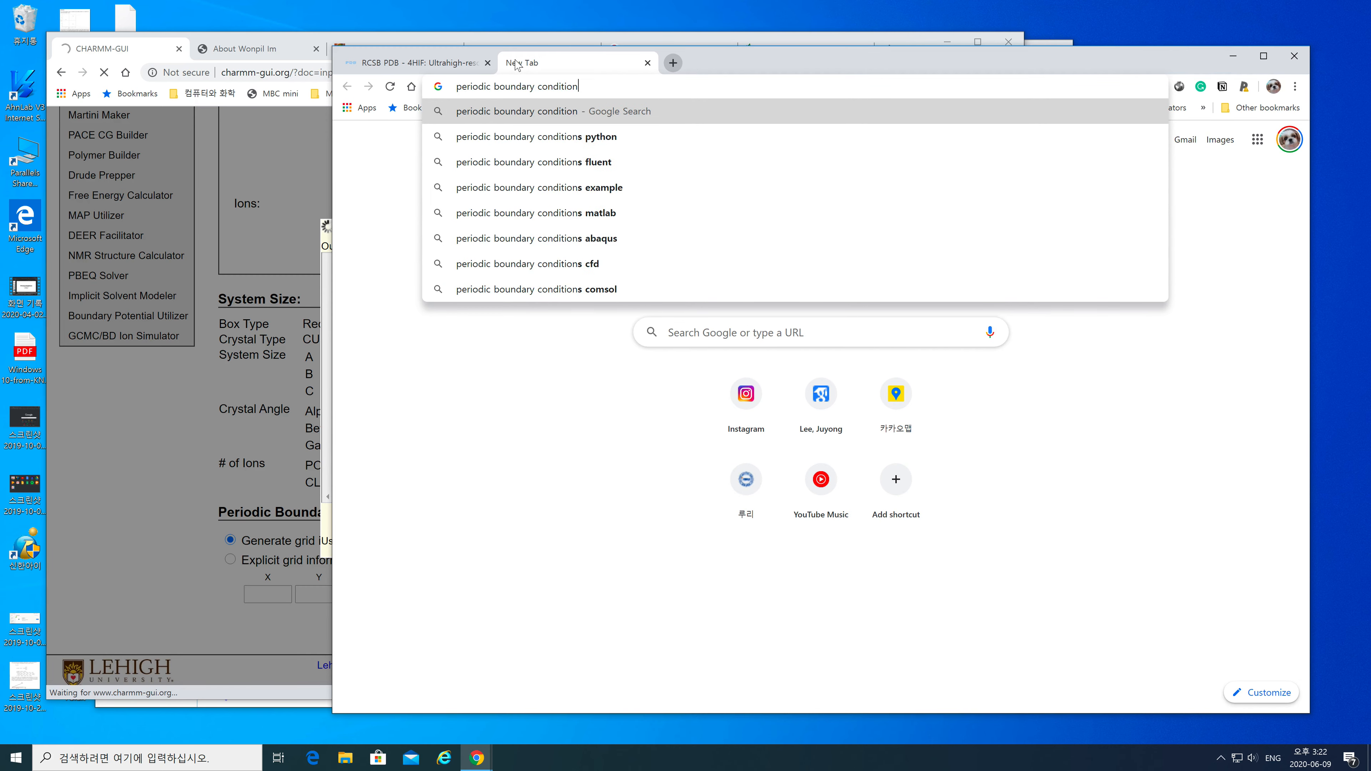
{"action": "key", "text": "Return"}
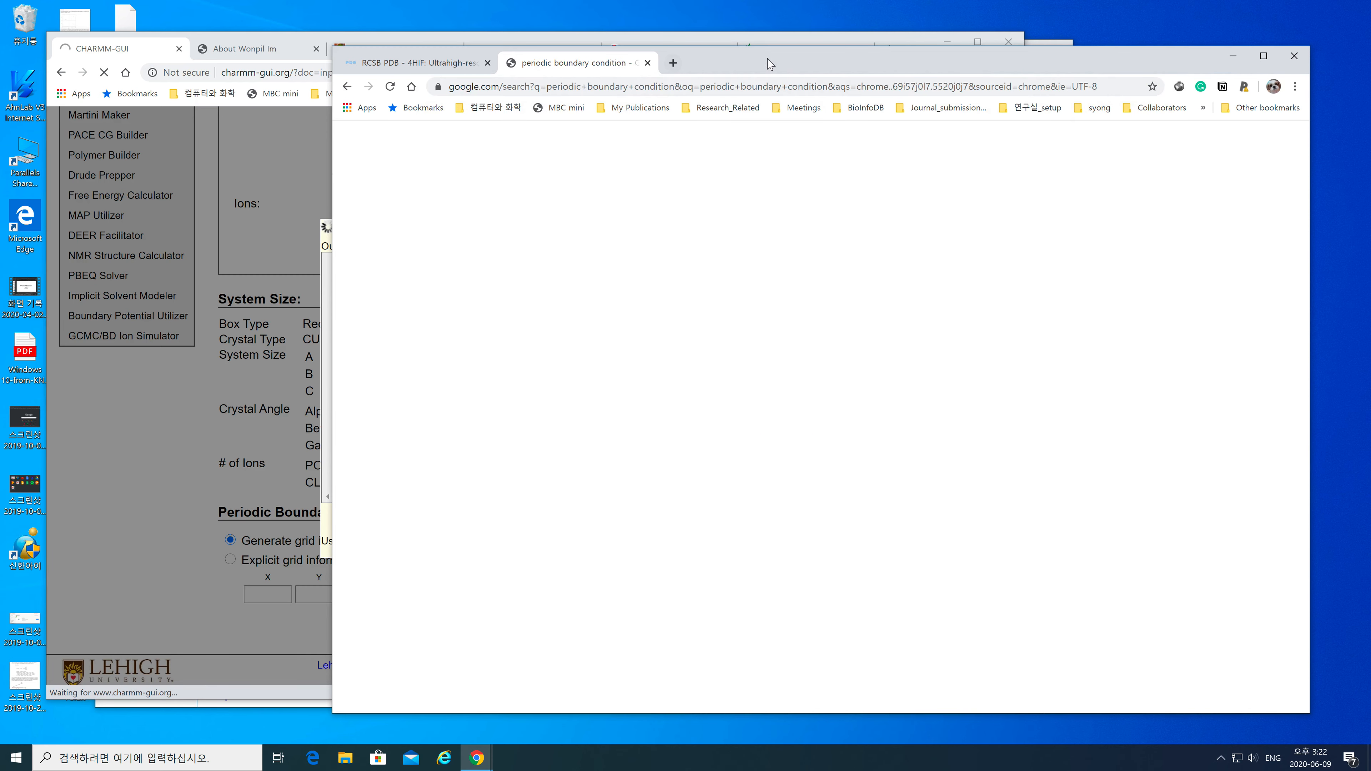
Step: Show the image results and enlarge the Periodic Boundary Conditions diagram from isaacs.sourceforge.net
{"action": "left_click_drag", "start_coordinate": [767, 66], "coordinate": [750, 45]}
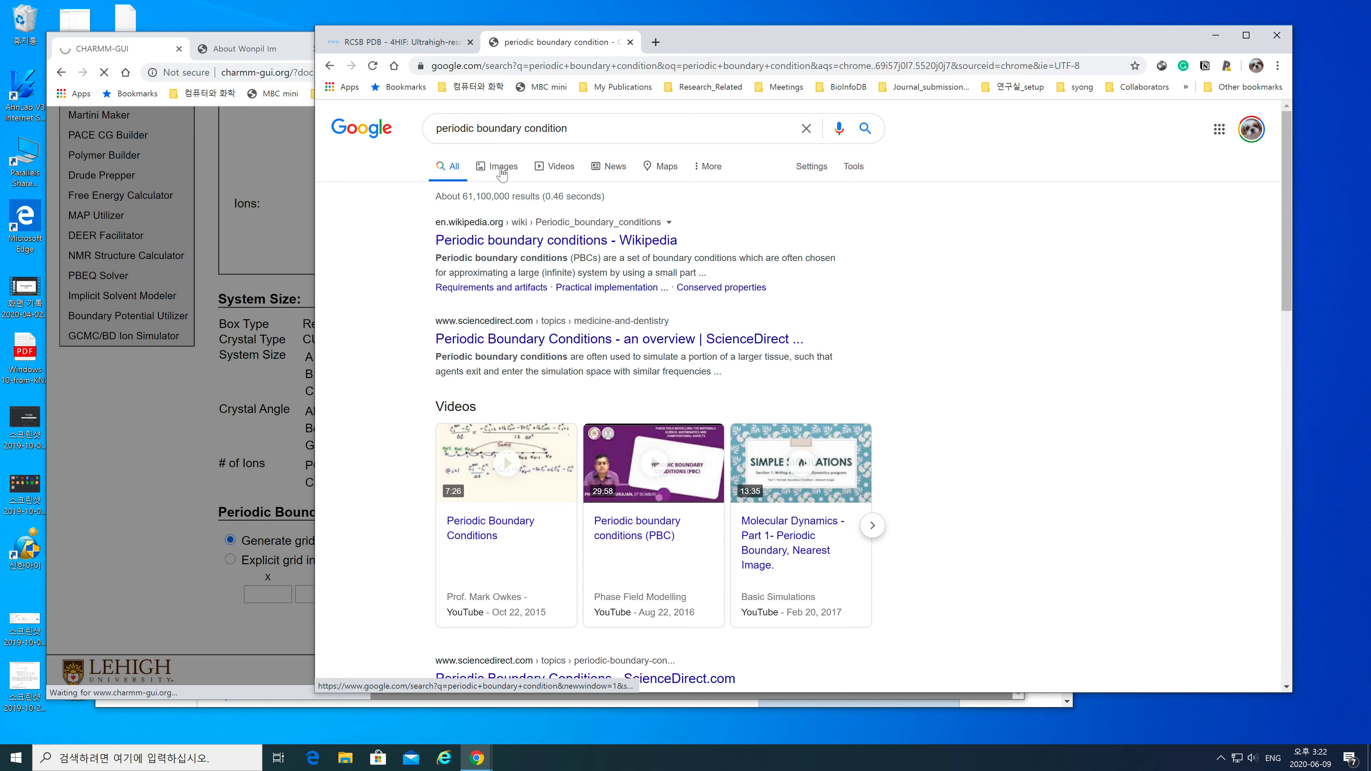
{"action": "left_click", "coordinate": [513, 172]}
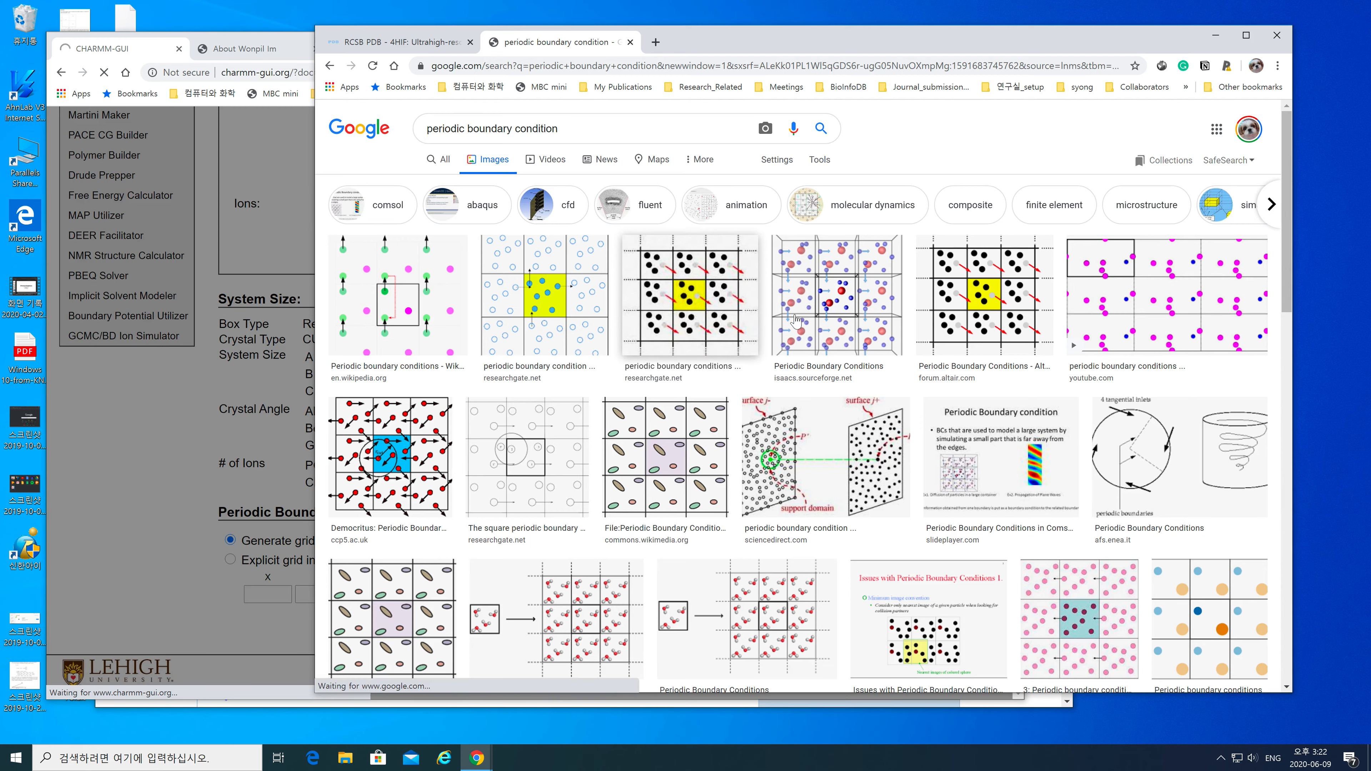
{"action": "left_click", "coordinate": [810, 320]}
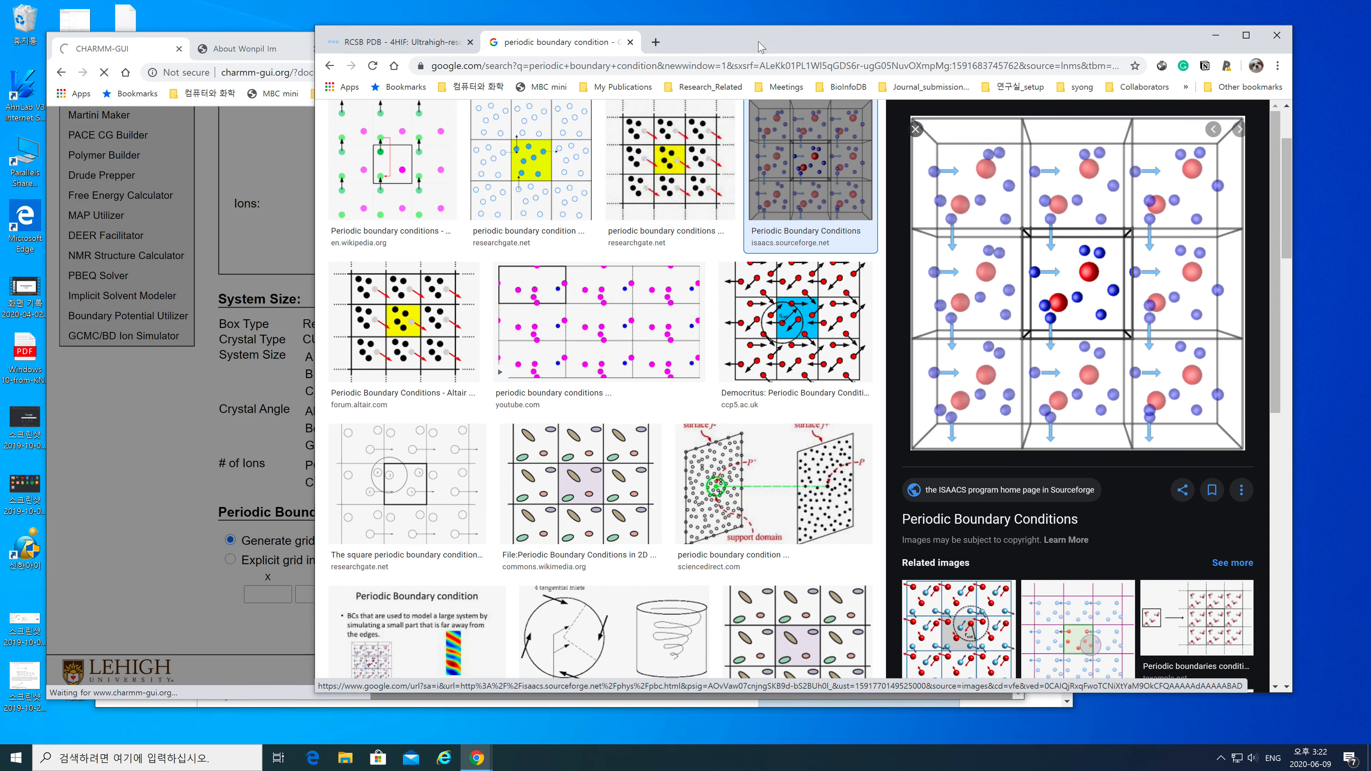
Step: Check the running CHARMM process, and return to the enlarged ISAACS periodic boundary diagram to examine it
{"action": "mouse_move", "coordinate": [914, 39]}
{"action": "left_mouse_down"}
{"action": "mouse_move", "coordinate": [956, 40]}
{"action": "mouse_move", "coordinate": [904, 49]}
{"action": "left_mouse_up"}
{"action": "left_click", "coordinate": [321, 160]}
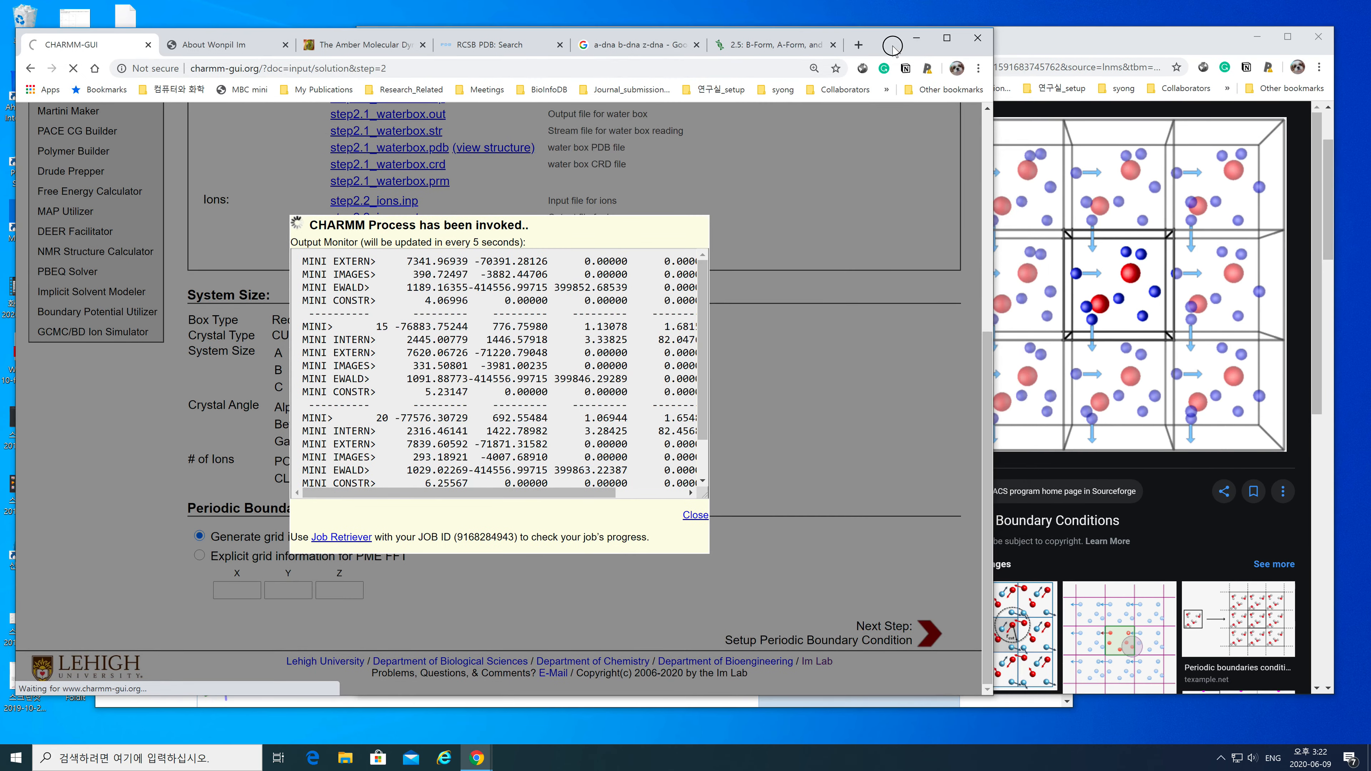
{"action": "left_click", "coordinate": [1086, 242]}
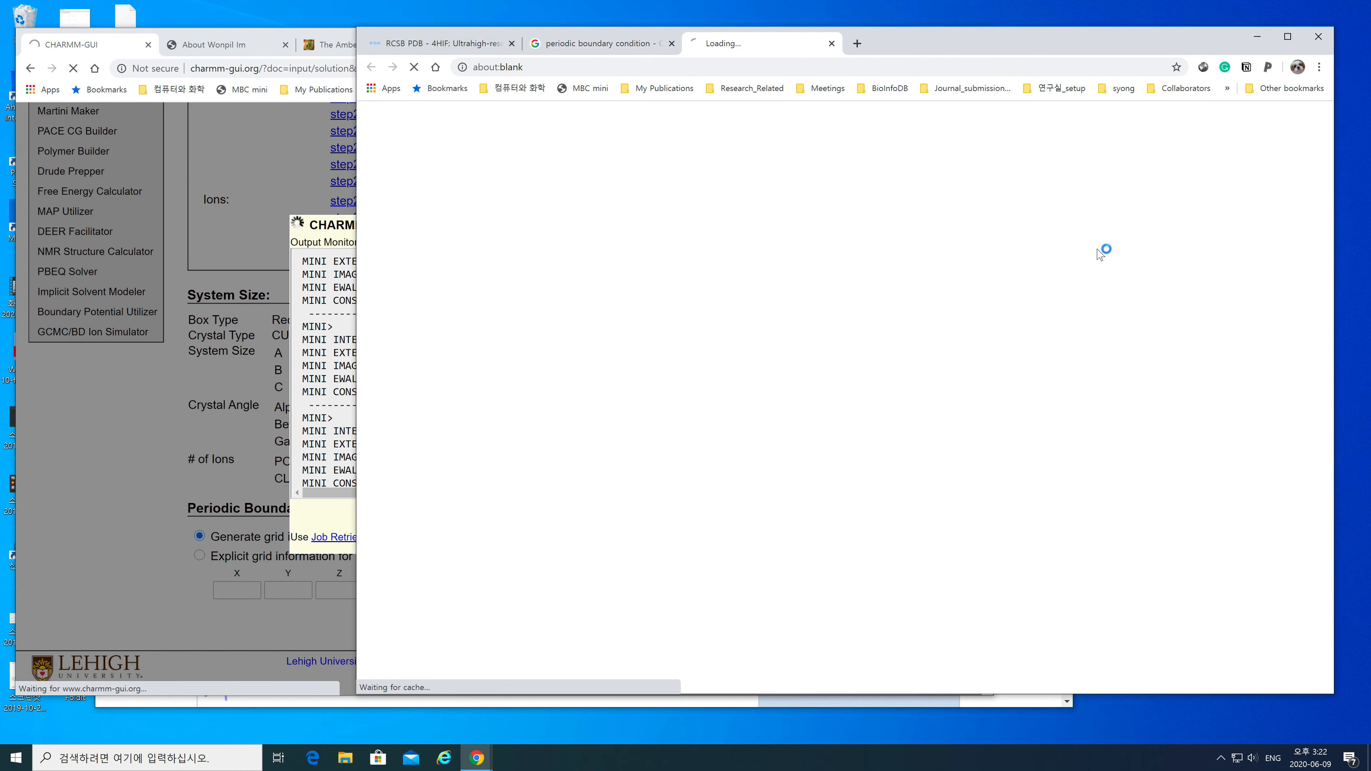
{"action": "left_click", "coordinate": [625, 48]}
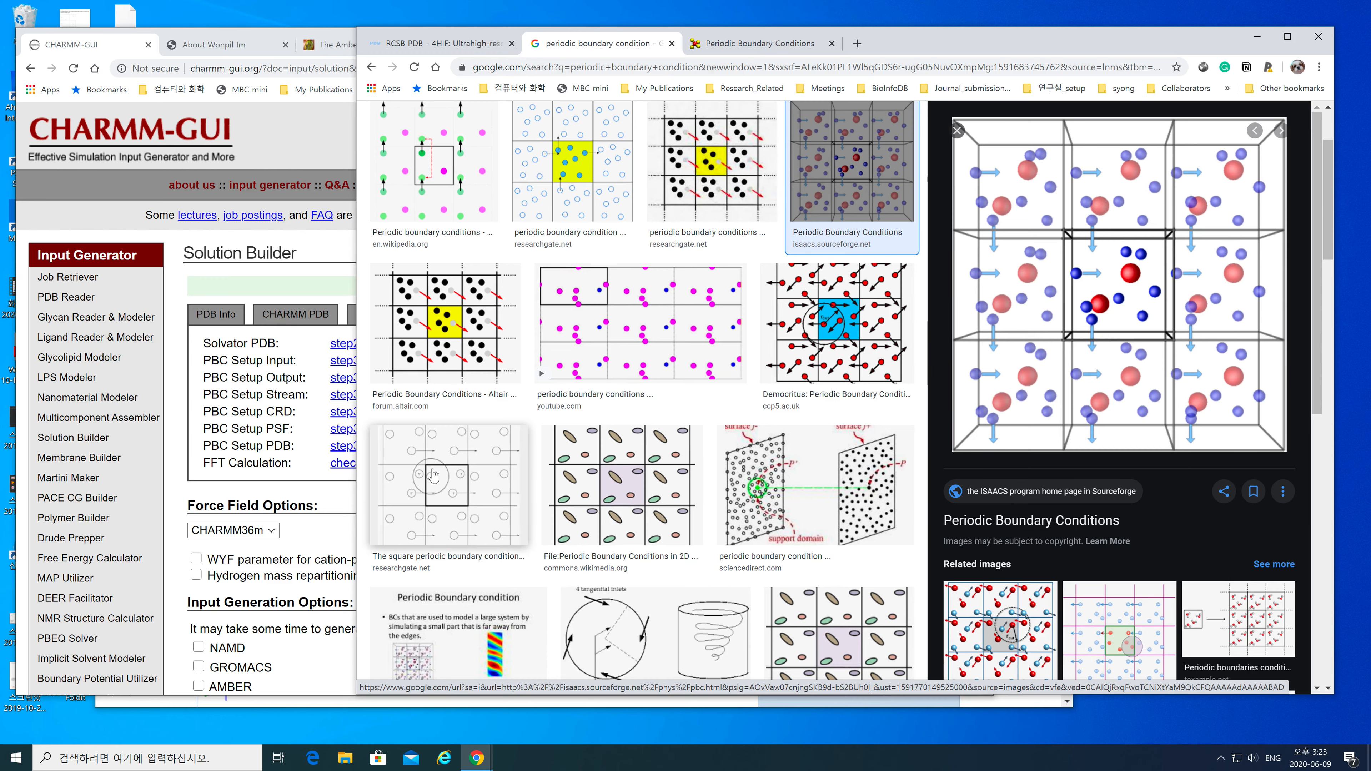
Step: Switch back to the CHARMM-GUI Solution Builder window with the PBC Setup page
{"action": "left_click", "coordinate": [335, 509]}
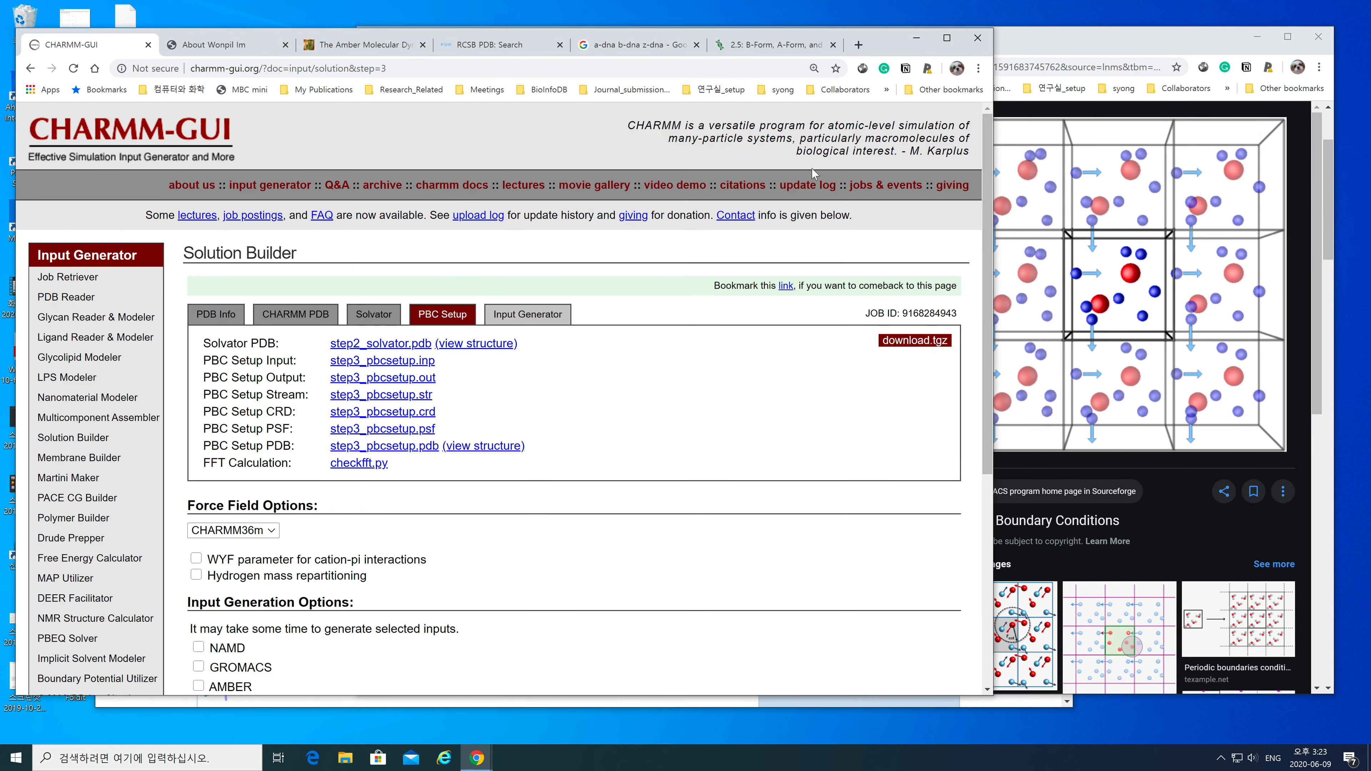
{"action": "left_click_drag", "start_coordinate": [874, 28], "coordinate": [877, 22]}
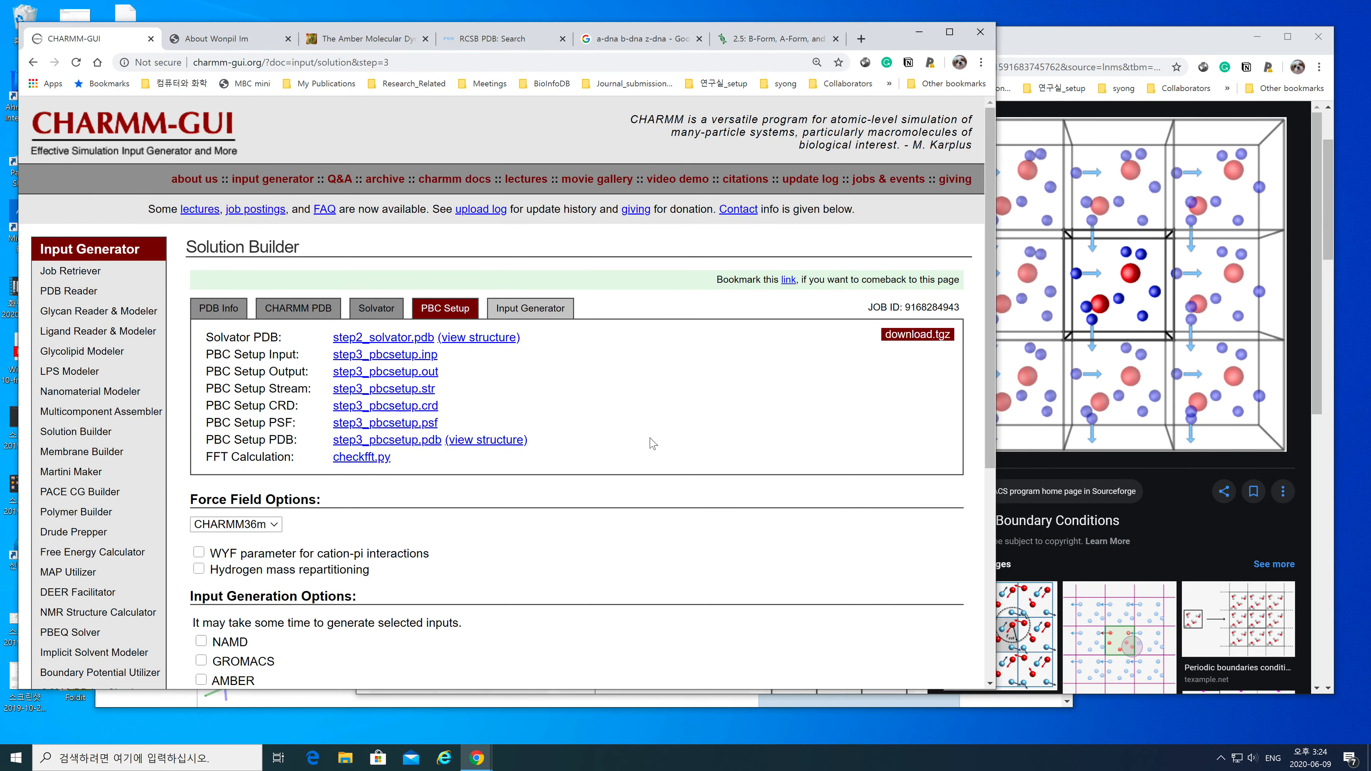
Step: Review the PBC Setup page and the choices offered under Force Field Options, keeping CHARMM36m
{"action": "scroll", "coordinate": [652, 443], "scroll_direction": "down", "scroll_amount": 3}
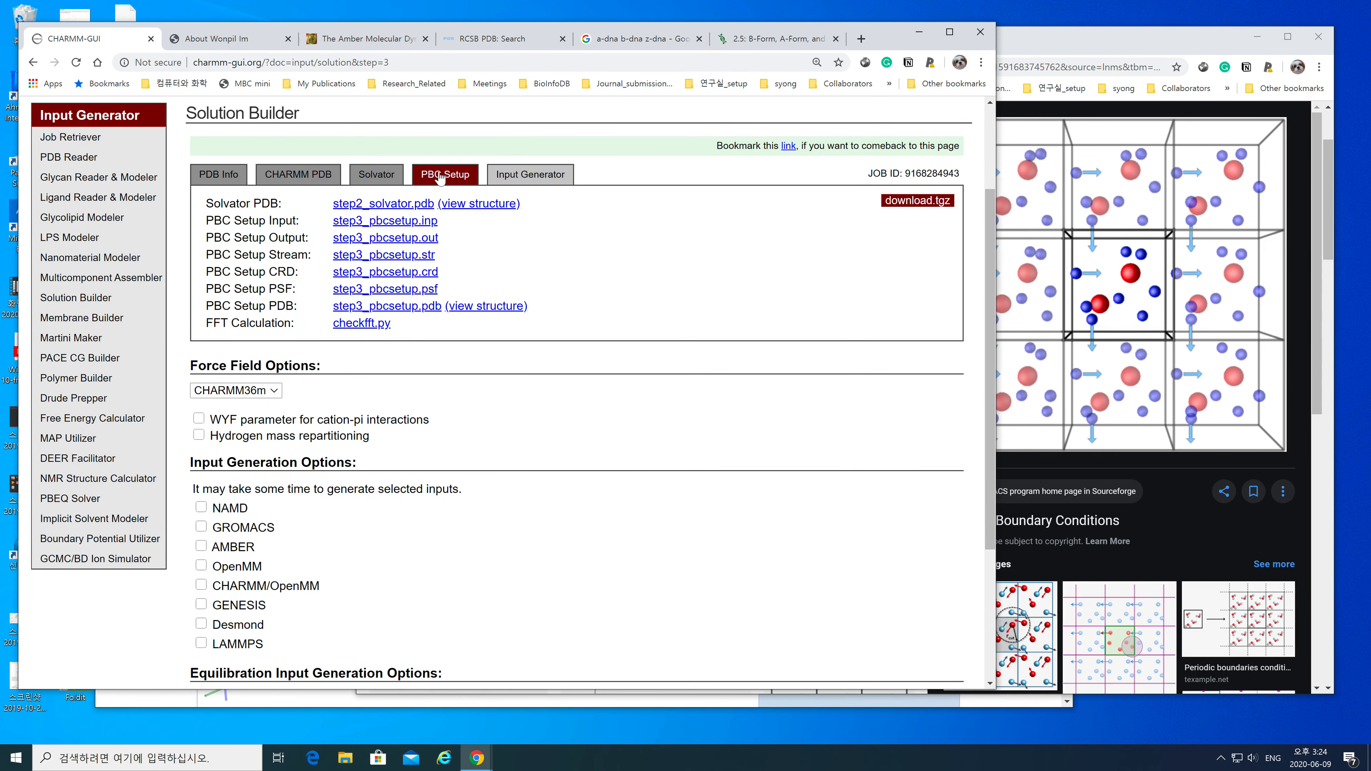
{"action": "scroll", "coordinate": [571, 356], "scroll_direction": "down", "scroll_amount": 3}
{"action": "scroll", "coordinate": [571, 355], "scroll_direction": "up", "scroll_amount": 4}
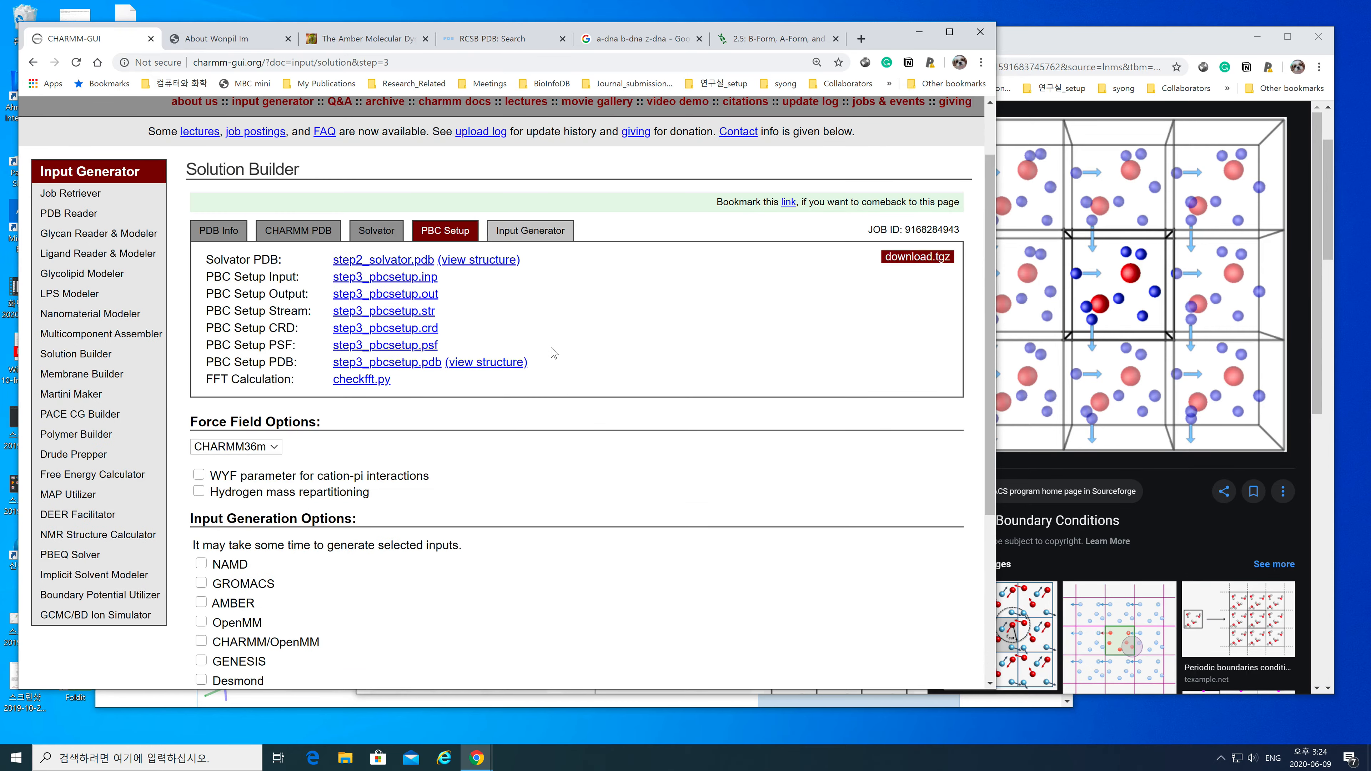
{"action": "scroll", "coordinate": [550, 352], "scroll_direction": "down", "scroll_amount": 2}
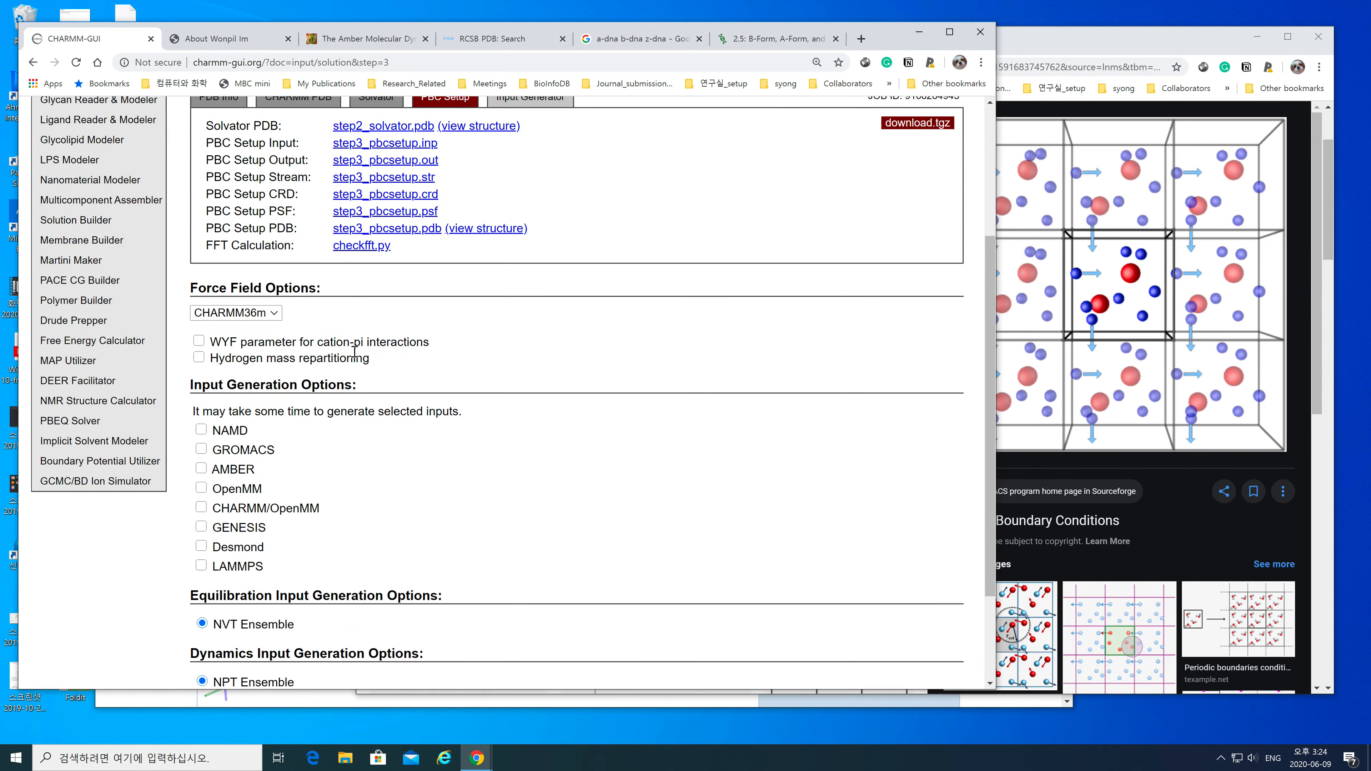
{"action": "left_click", "coordinate": [274, 315]}
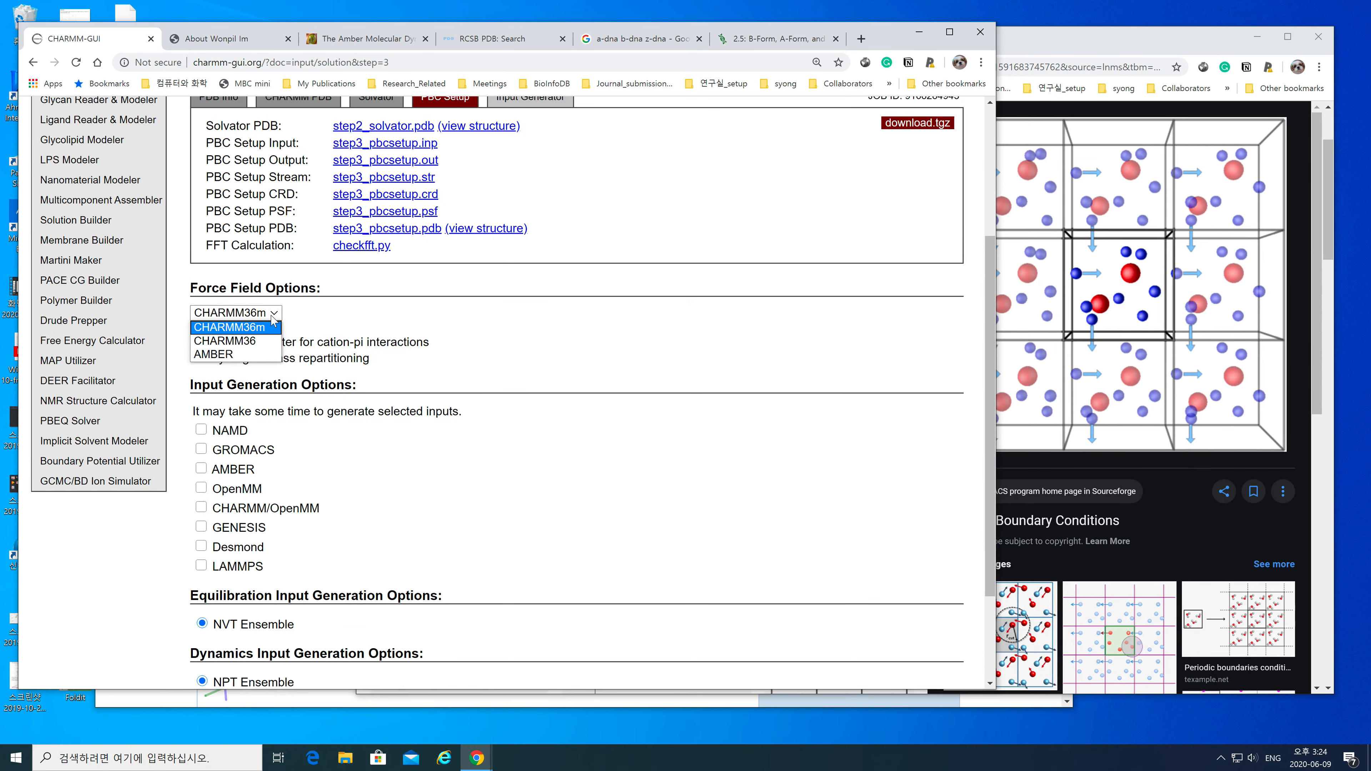
{"action": "left_click", "coordinate": [272, 319]}
{"action": "left_click", "coordinate": [273, 318]}
{"action": "left_click", "coordinate": [323, 328]}
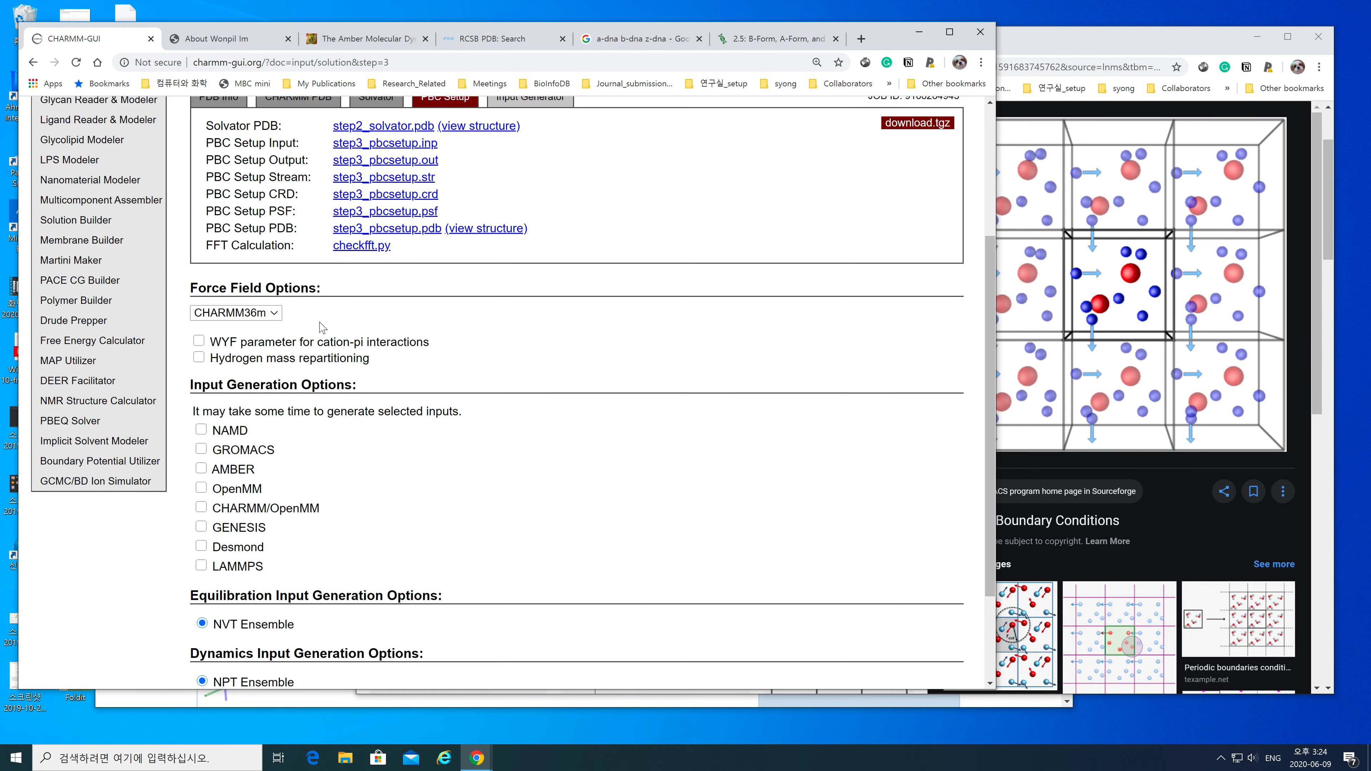
{"action": "left_click", "coordinate": [273, 318]}
{"action": "left_click", "coordinate": [273, 318]}
Step: Examine the simulation programs listed under Input Generation Options, from NAMD through LAMMPS
{"action": "left_click", "coordinate": [270, 567]}
{"action": "double_click", "coordinate": [263, 556]}
{"action": "double_click", "coordinate": [237, 549]}
{"action": "left_click", "coordinate": [240, 537]}
{"action": "double_click", "coordinate": [240, 530]}
{"action": "triple_click", "coordinate": [247, 510]}
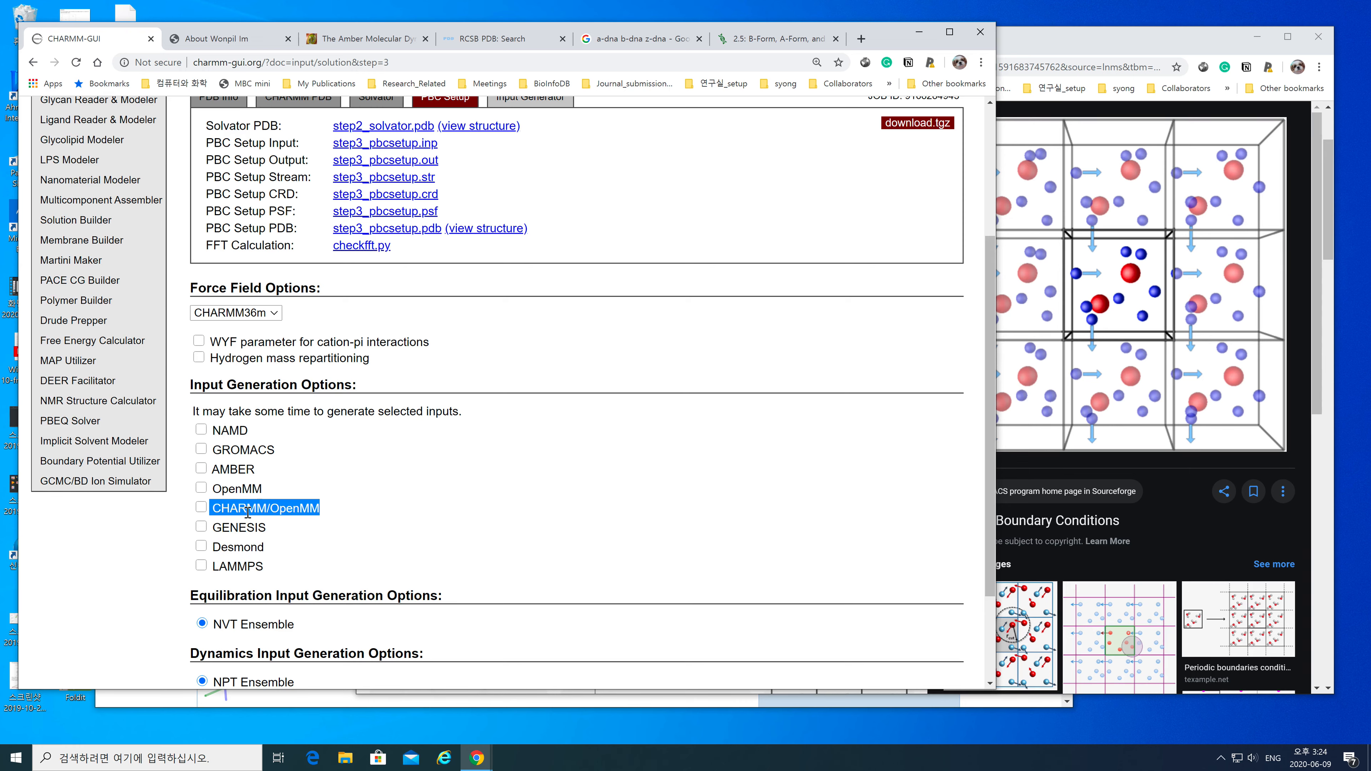
{"action": "double_click", "coordinate": [239, 432]}
{"action": "left_click", "coordinate": [253, 453]}
{"action": "double_click", "coordinate": [253, 451]}
{"action": "double_click", "coordinate": [246, 470]}
{"action": "triple_click", "coordinate": [250, 489]}
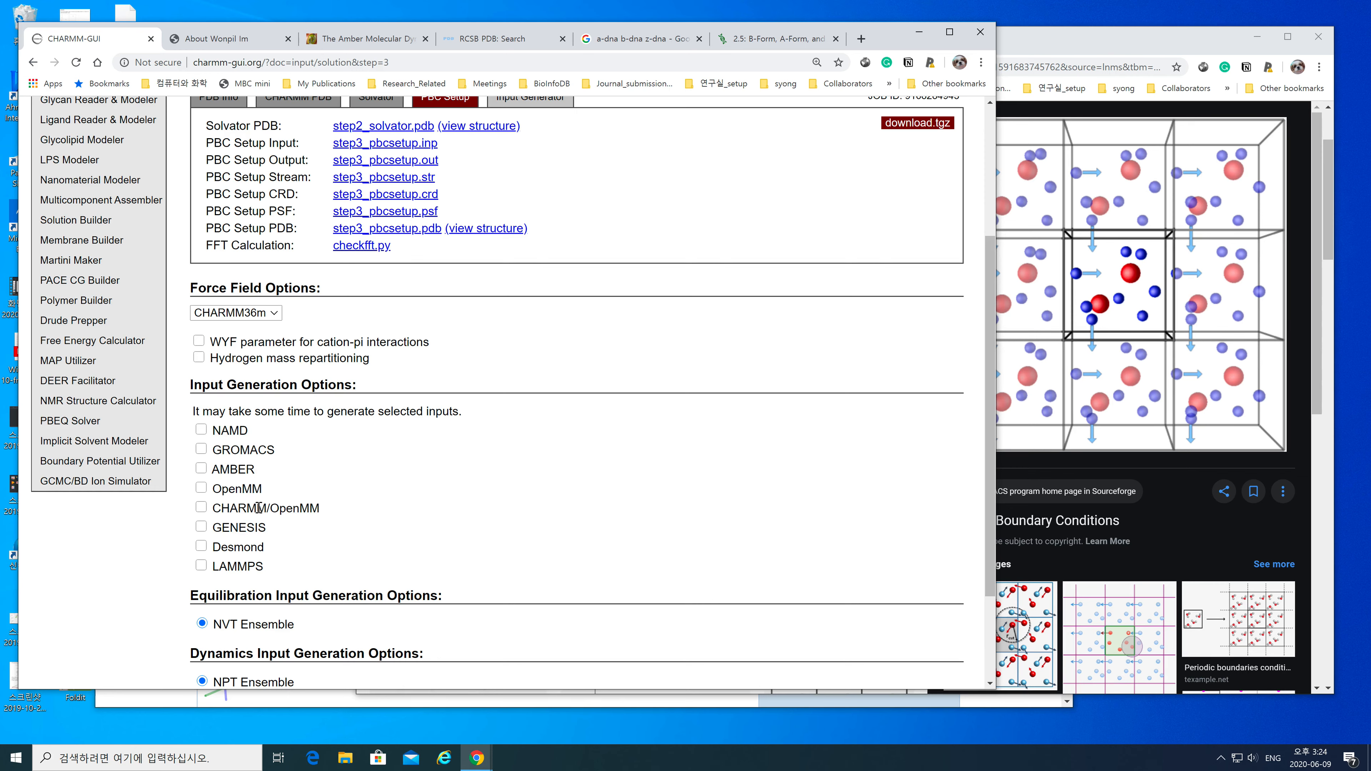
{"action": "triple_click", "coordinate": [264, 509]}
{"action": "double_click", "coordinate": [259, 527]}
{"action": "left_click", "coordinate": [254, 552]}
{"action": "double_click", "coordinate": [244, 568]}
{"action": "left_click", "coordinate": [295, 571]}
Step: Select AMBER as the input format and generate the equilibration (NVT) and dynamics (NPT, 303.15 K) inputs
{"action": "left_click", "coordinate": [202, 470]}
{"action": "scroll", "coordinate": [411, 496], "scroll_direction": "down", "scroll_amount": 2}
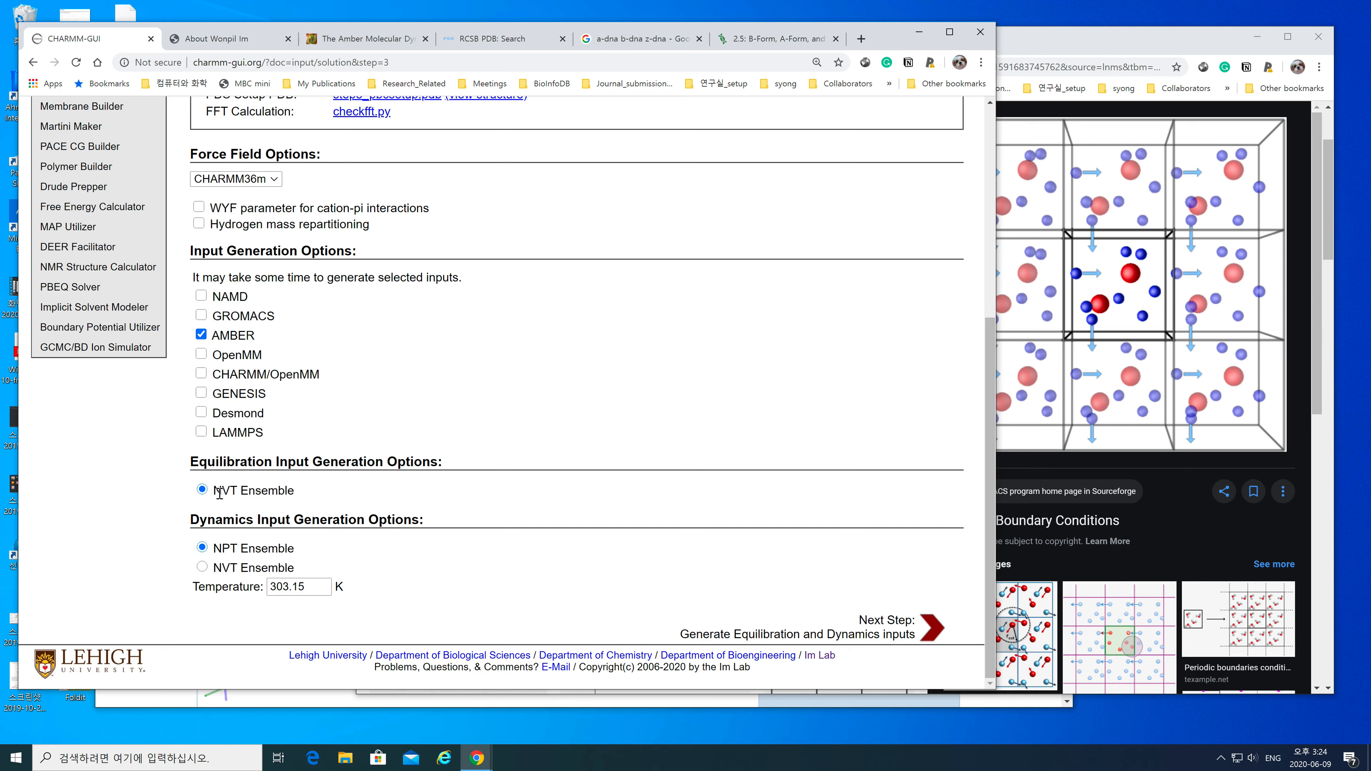
{"action": "left_click_drag", "start_coordinate": [215, 489], "coordinate": [229, 493]}
{"action": "left_click", "coordinate": [231, 490]}
{"action": "left_click", "coordinate": [937, 633]}
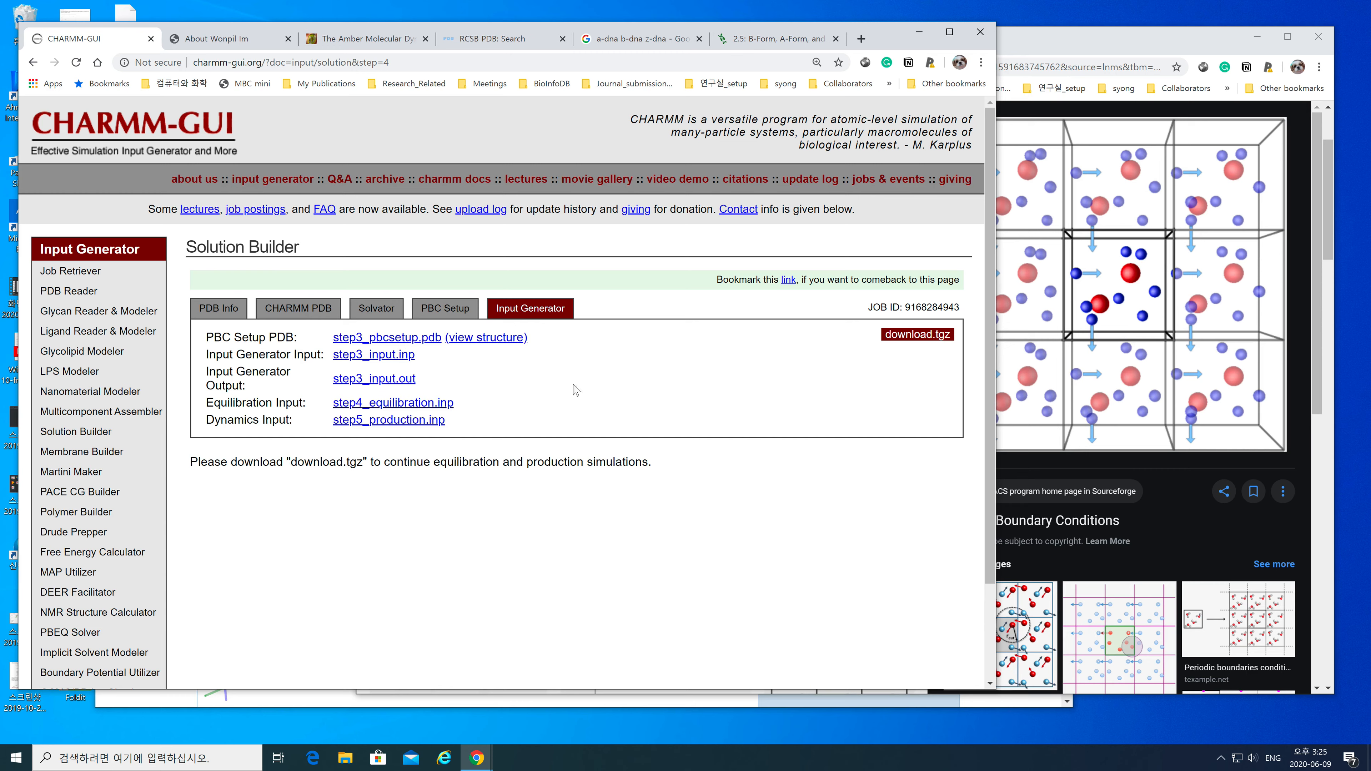
Step: Start downloading download.tgz and enlarge the save dialog, browsing to the Documents folder under This PC
{"action": "left_click", "coordinate": [898, 336]}
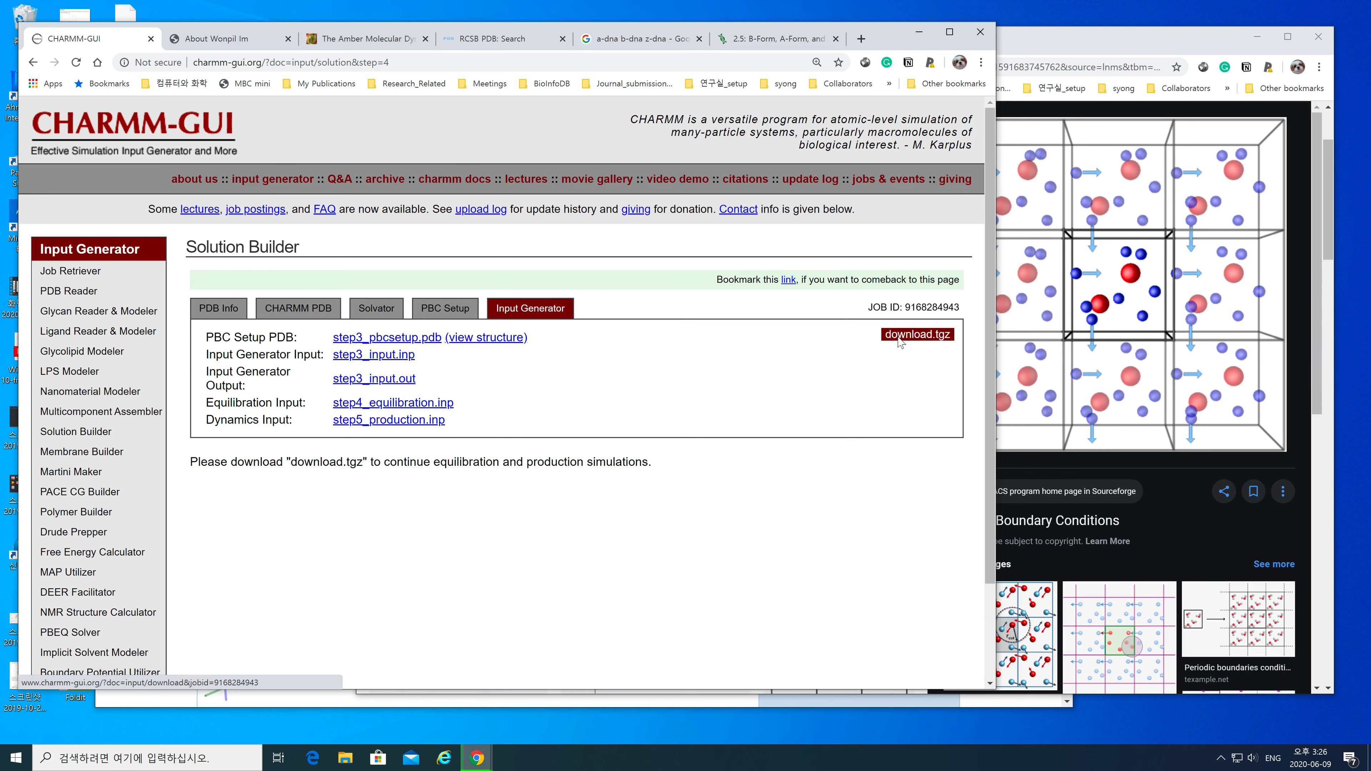
{"action": "left_click", "coordinate": [917, 334]}
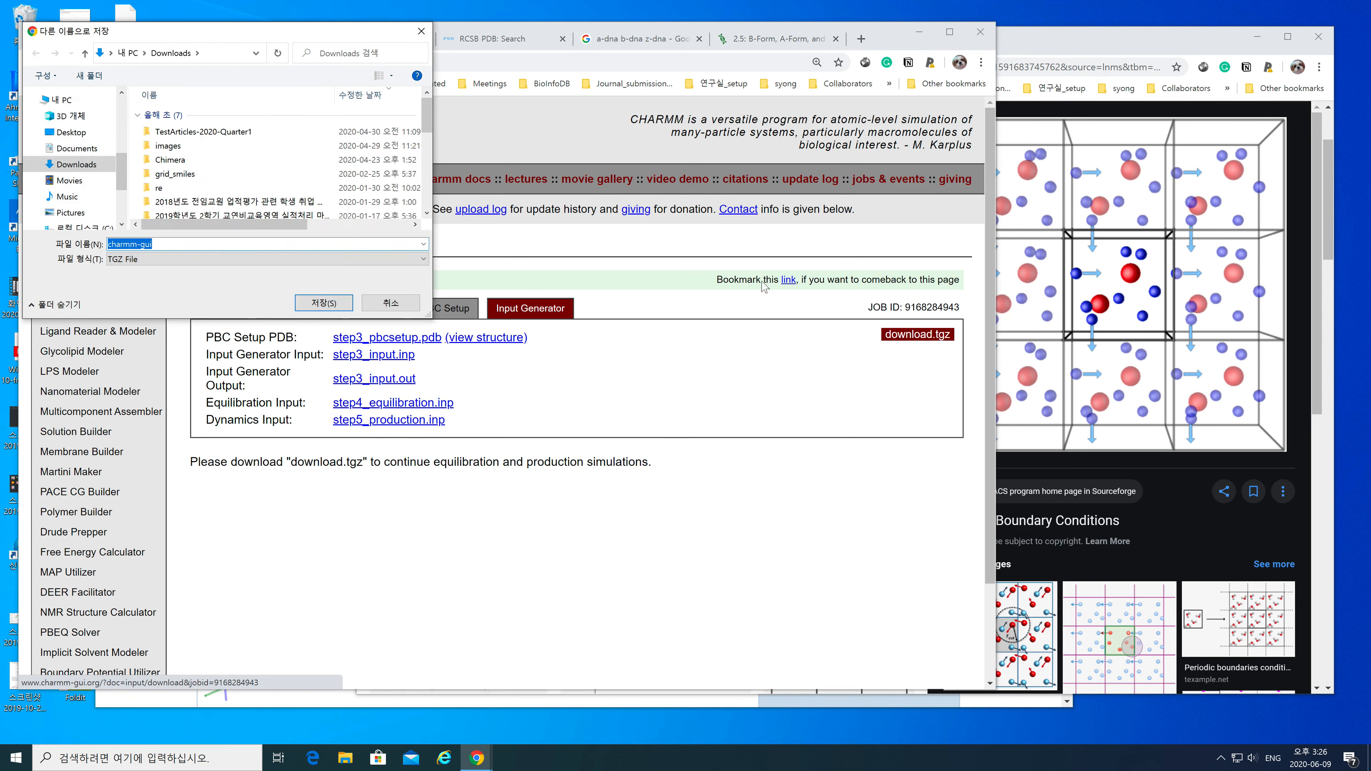
{"action": "left_click_drag", "start_coordinate": [432, 317], "coordinate": [558, 344]}
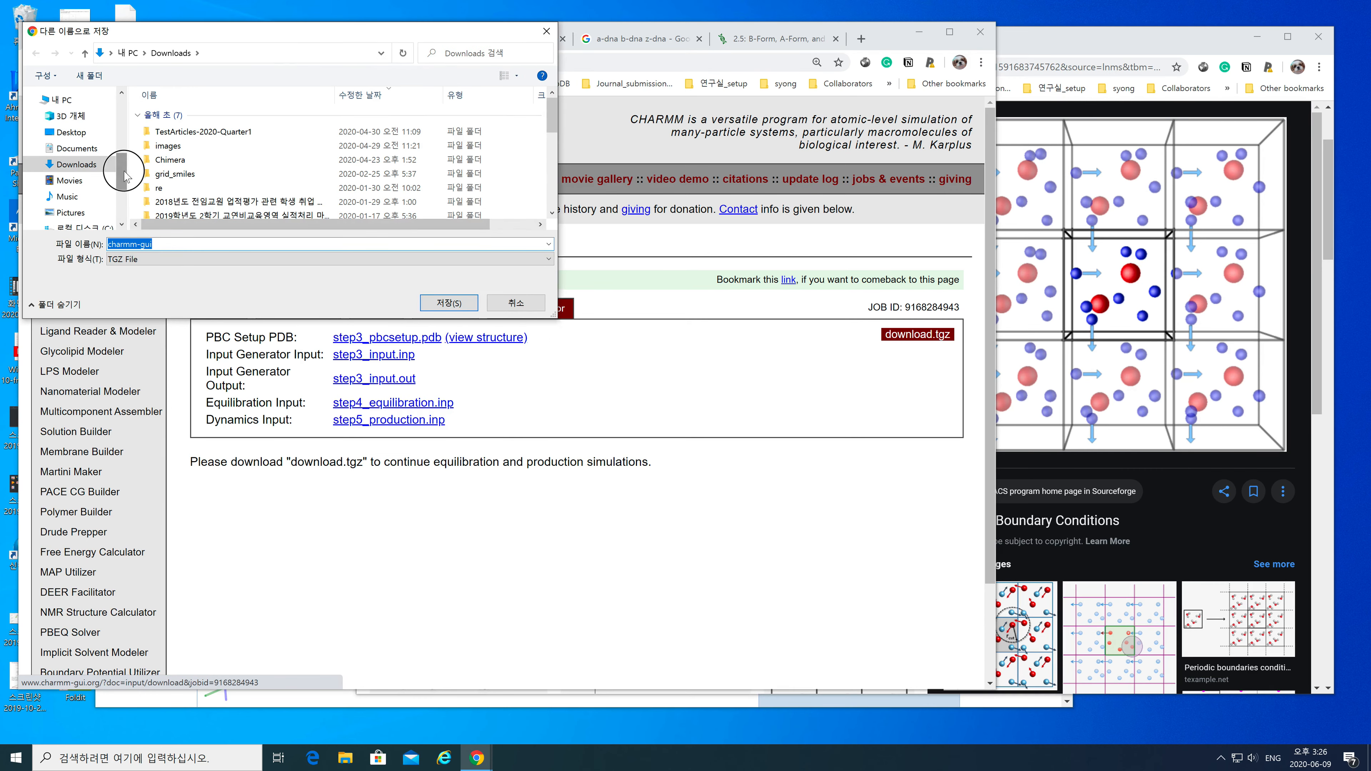
{"action": "scroll", "coordinate": [124, 174], "scroll_direction": "down", "scroll_amount": 1}
{"action": "left_click", "coordinate": [76, 95]}
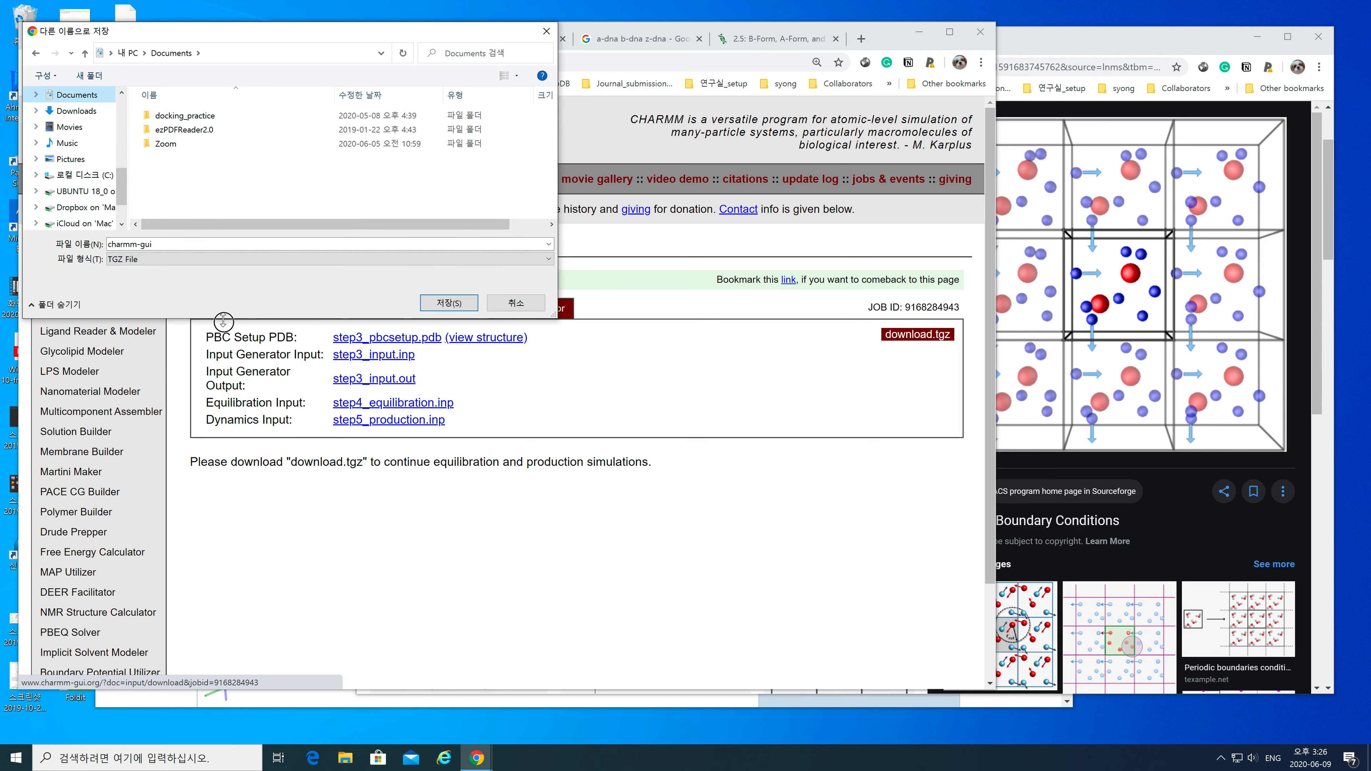
{"action": "left_click_drag", "start_coordinate": [226, 320], "coordinate": [225, 426]}
{"action": "left_click_drag", "start_coordinate": [195, 36], "coordinate": [340, 82]}
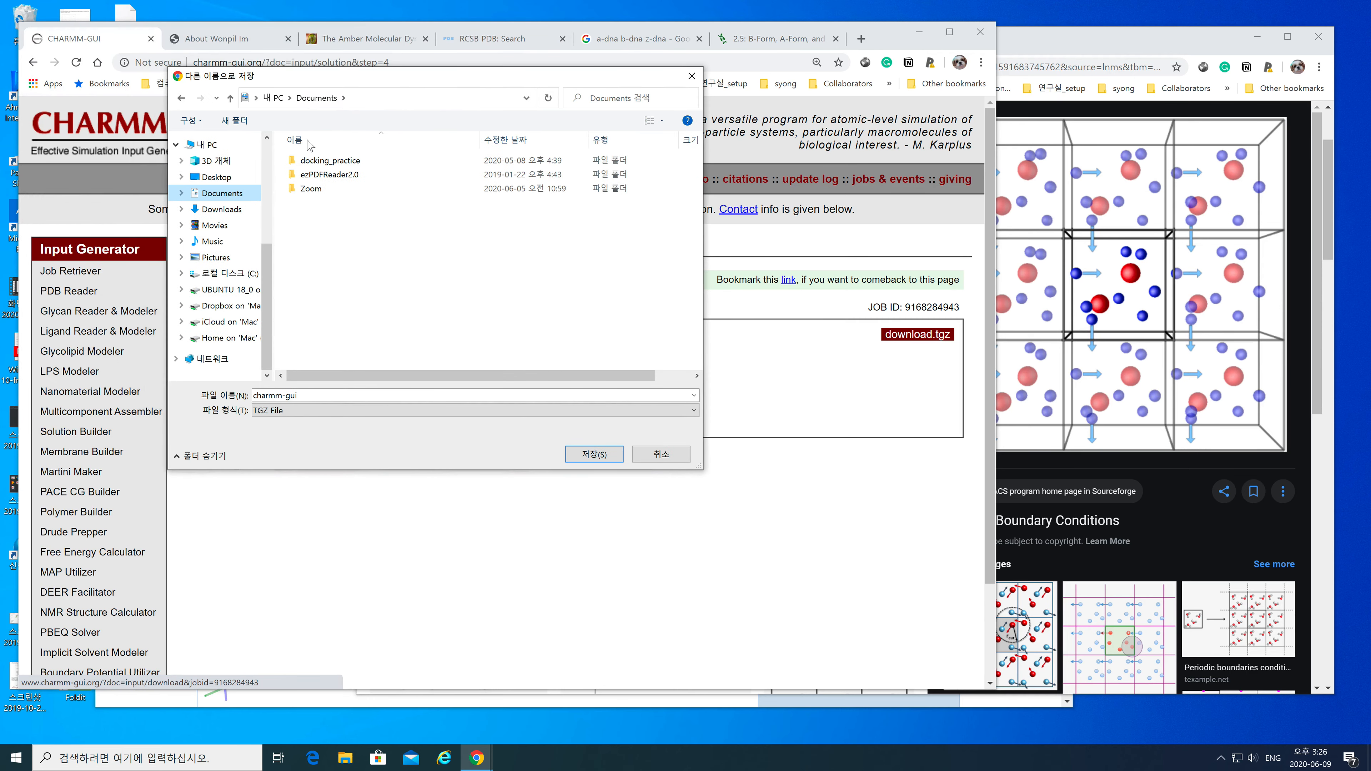
Step: Save the archive as charmm-gui of type TGZ in the user profile's pinned Documents folder
{"action": "scroll", "coordinate": [267, 270], "scroll_direction": "up", "scroll_amount": 2}
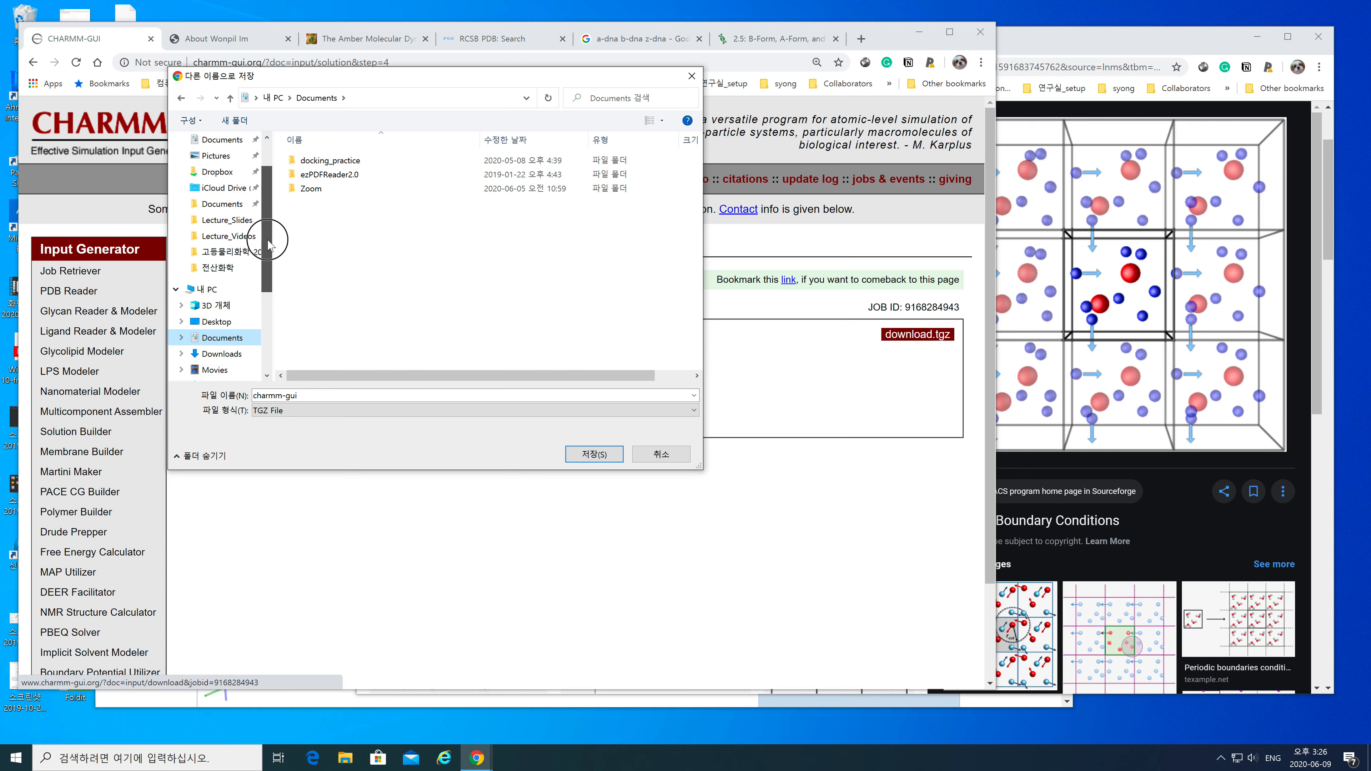
{"action": "scroll", "coordinate": [228, 270], "scroll_direction": "up", "scroll_amount": 1}
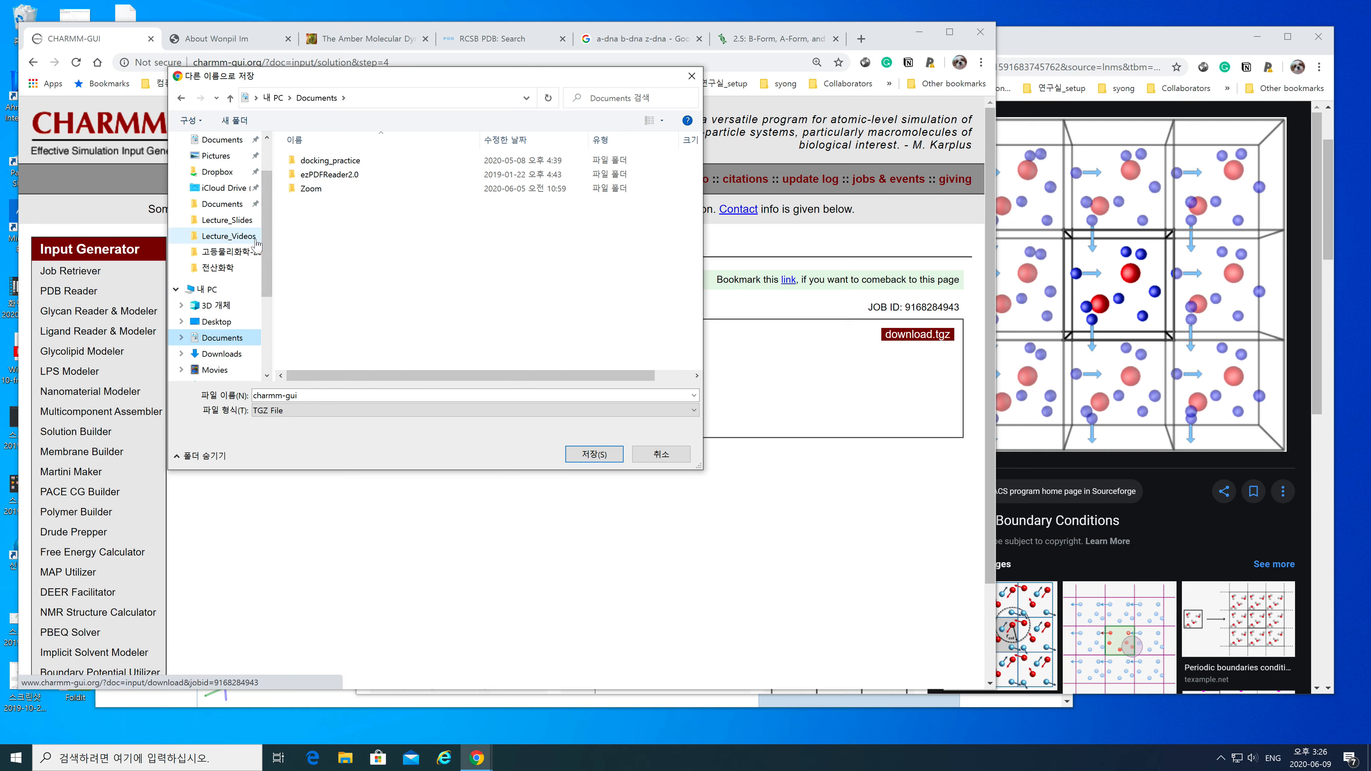
{"action": "scroll", "coordinate": [238, 243], "scroll_direction": "up", "scroll_amount": 1}
{"action": "left_click", "coordinate": [237, 221]}
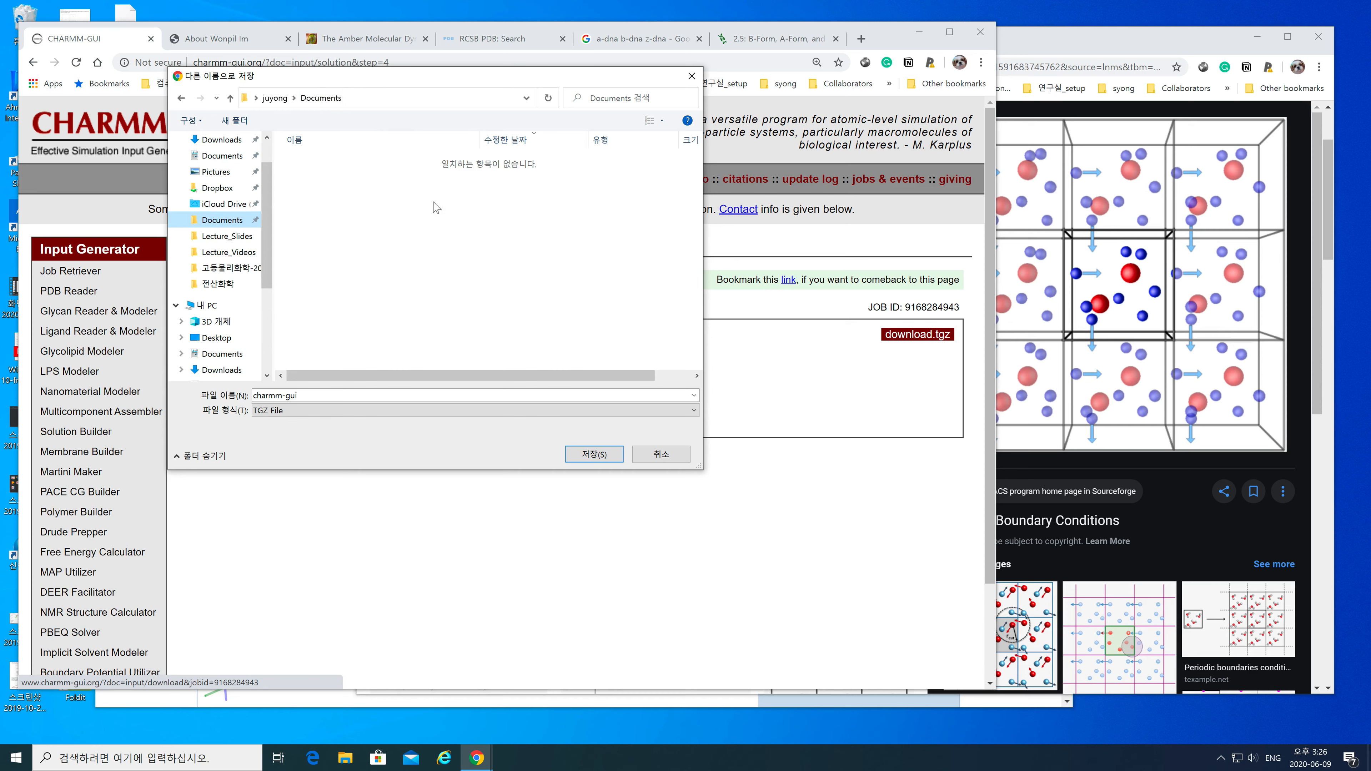
{"action": "left_click", "coordinate": [581, 458]}
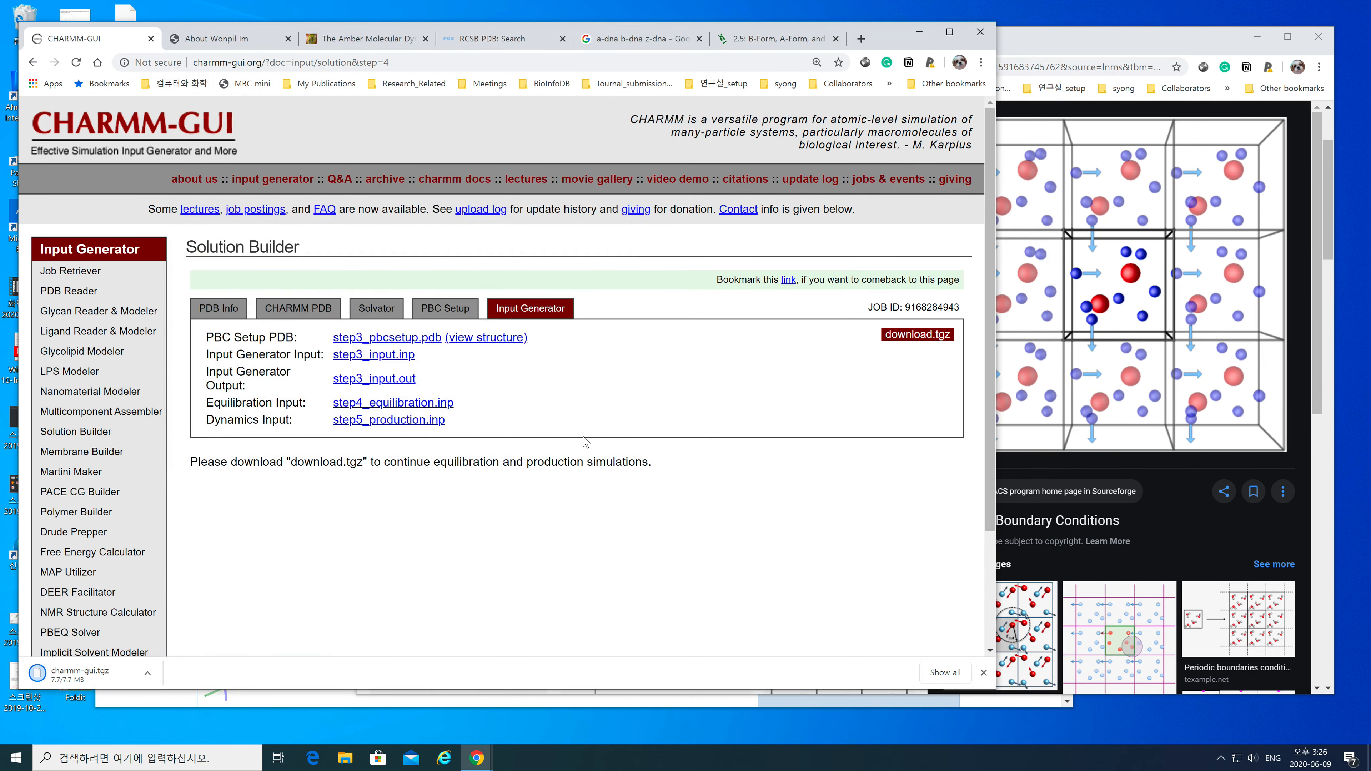
Step: Try to open the downloaded charmm-gui.tgz archive directly from the browser
{"action": "left_click", "coordinate": [105, 678]}
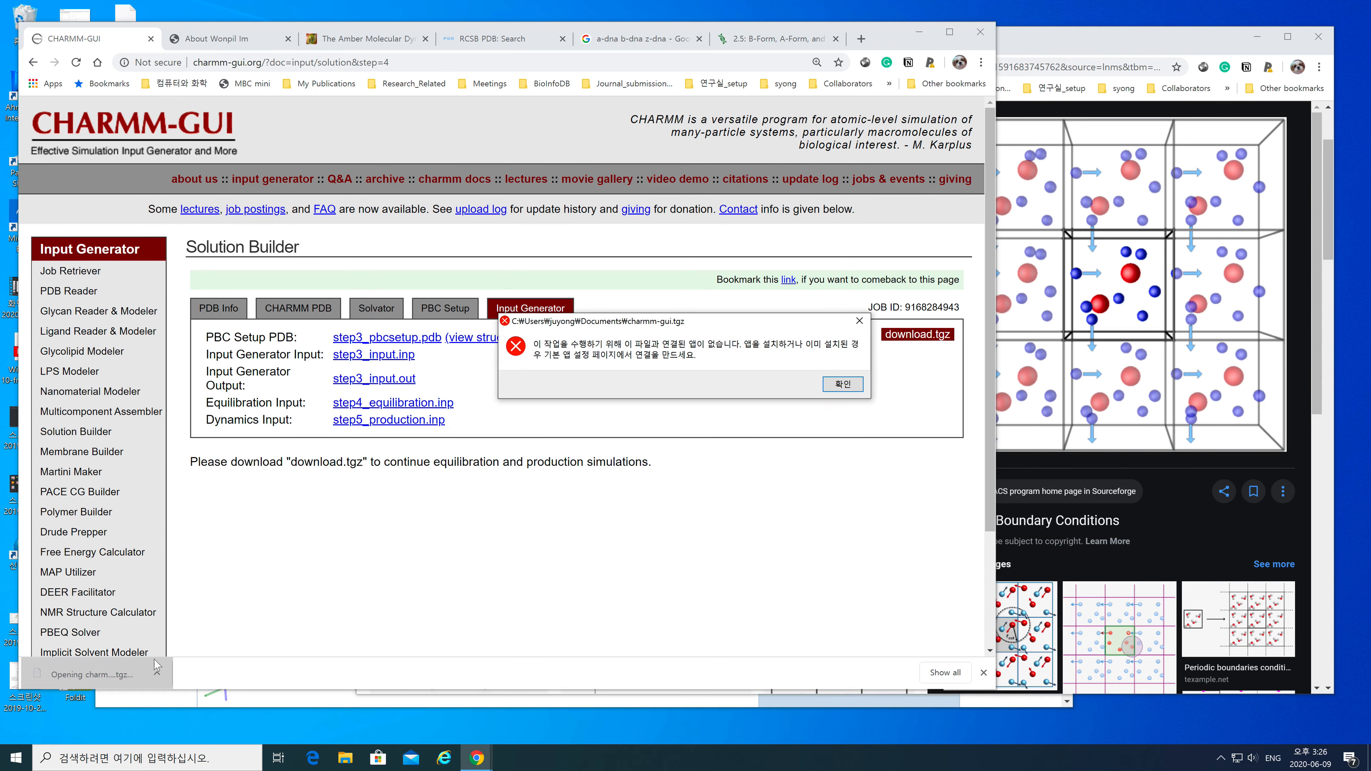
{"action": "left_click", "coordinate": [835, 386]}
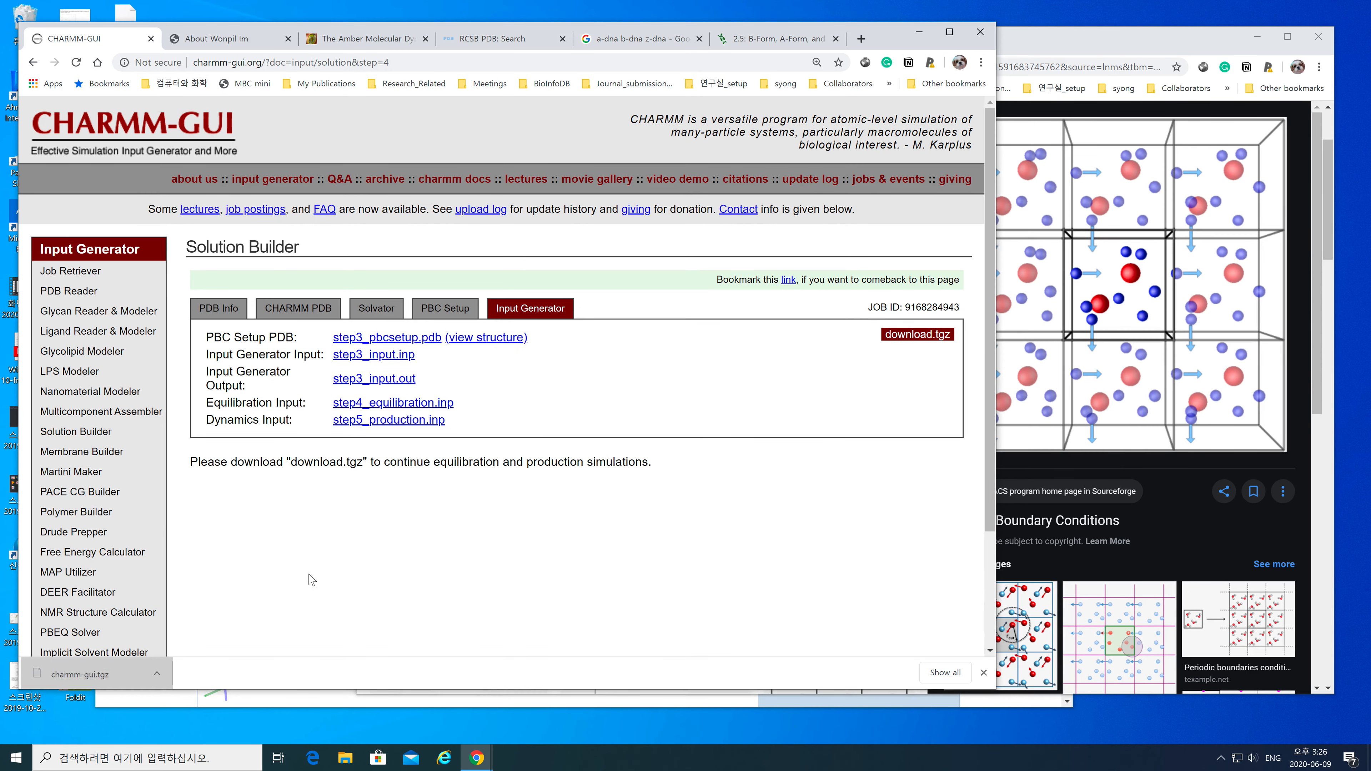
Step: Switch to File Explorer and select charmm-gui.tgz in the user profile's pinned Documents folder
{"action": "left_click_drag", "start_coordinate": [887, 42], "coordinate": [994, 70]}
{"action": "left_click", "coordinate": [349, 769]}
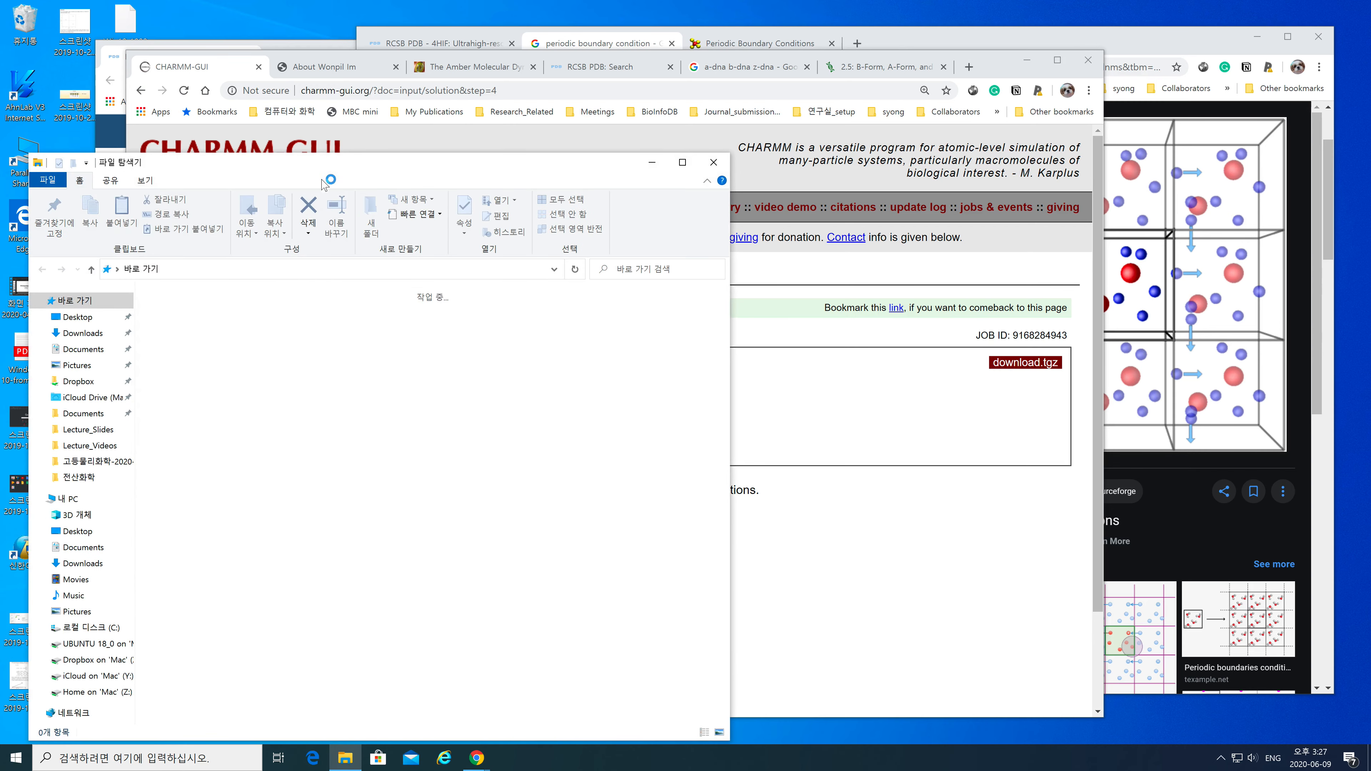
{"action": "mouse_move", "coordinate": [323, 165]}
{"action": "left_mouse_down"}
{"action": "mouse_move", "coordinate": [304, 148]}
{"action": "mouse_move", "coordinate": [323, 159]}
{"action": "left_mouse_up"}
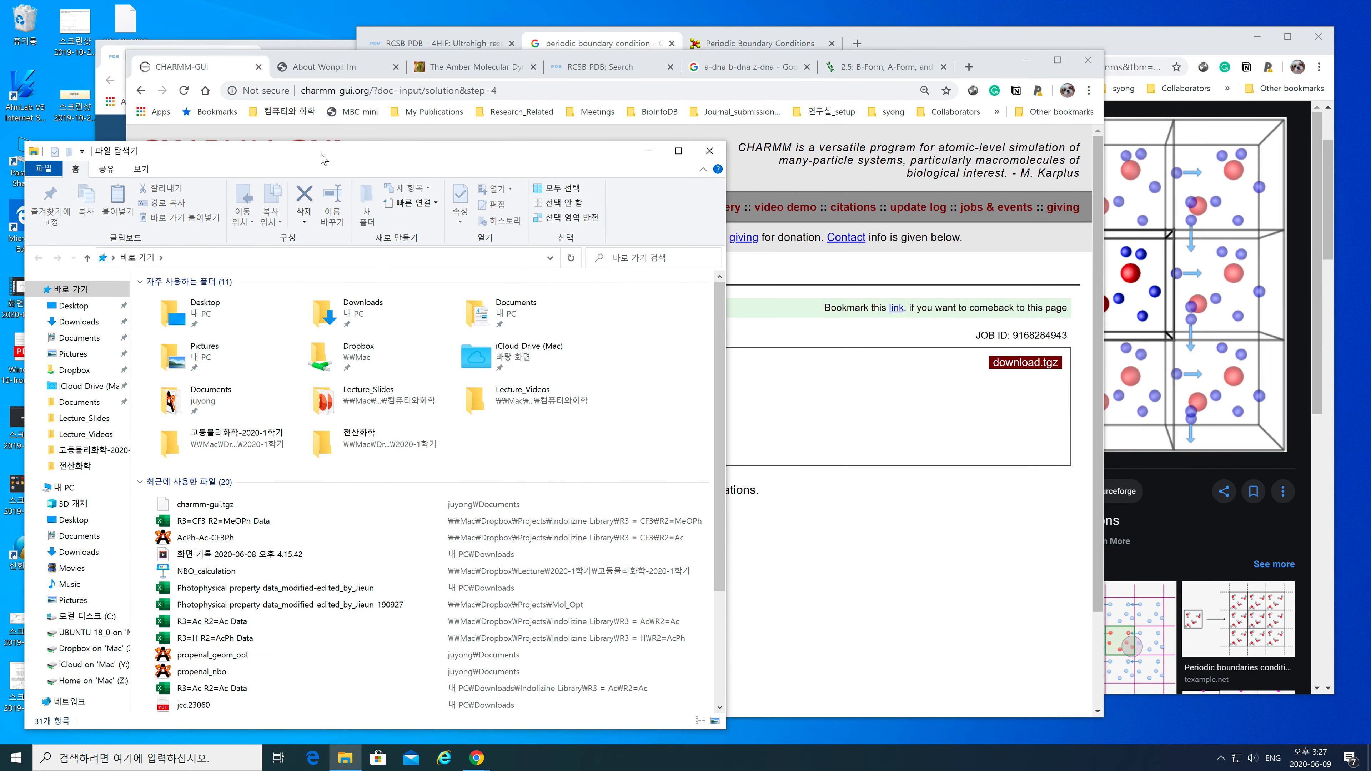
{"action": "left_click", "coordinate": [82, 405]}
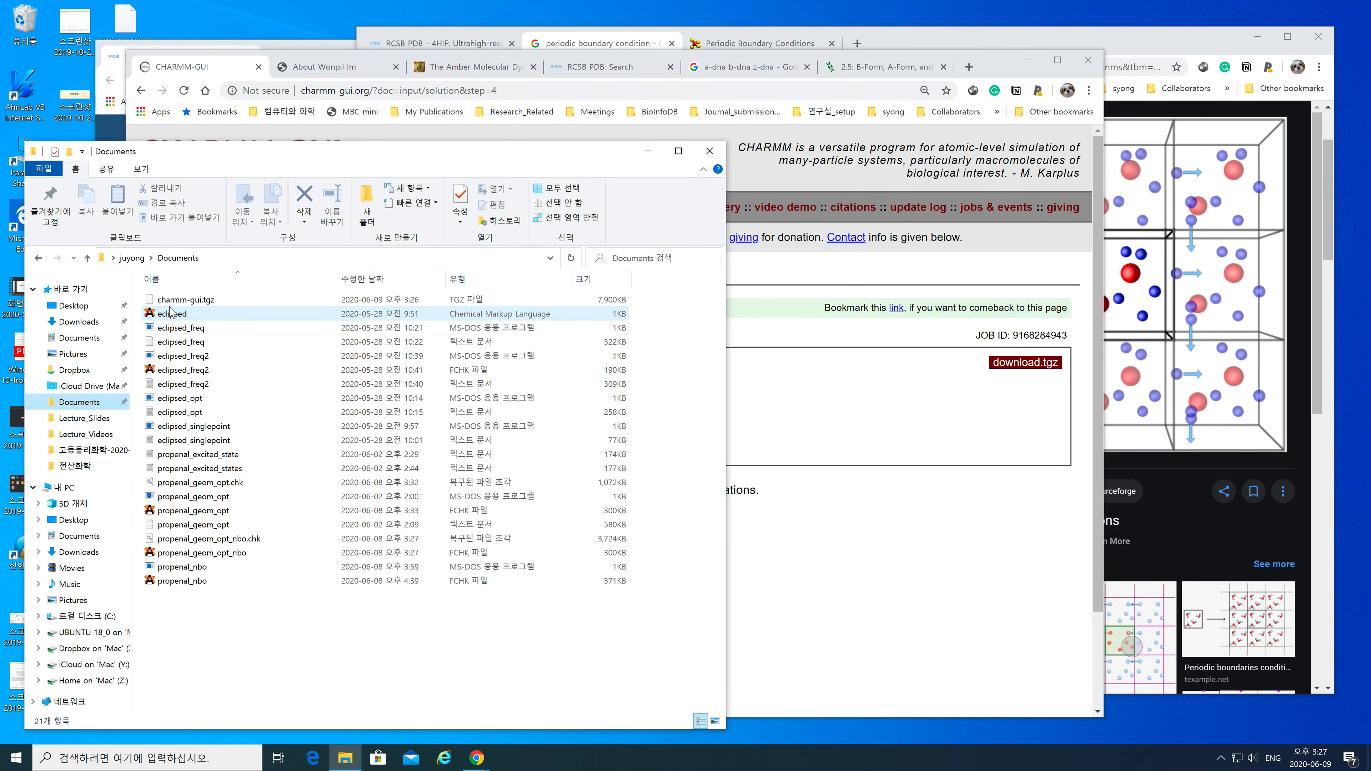
{"action": "left_click", "coordinate": [184, 648]}
{"action": "left_click", "coordinate": [196, 301]}
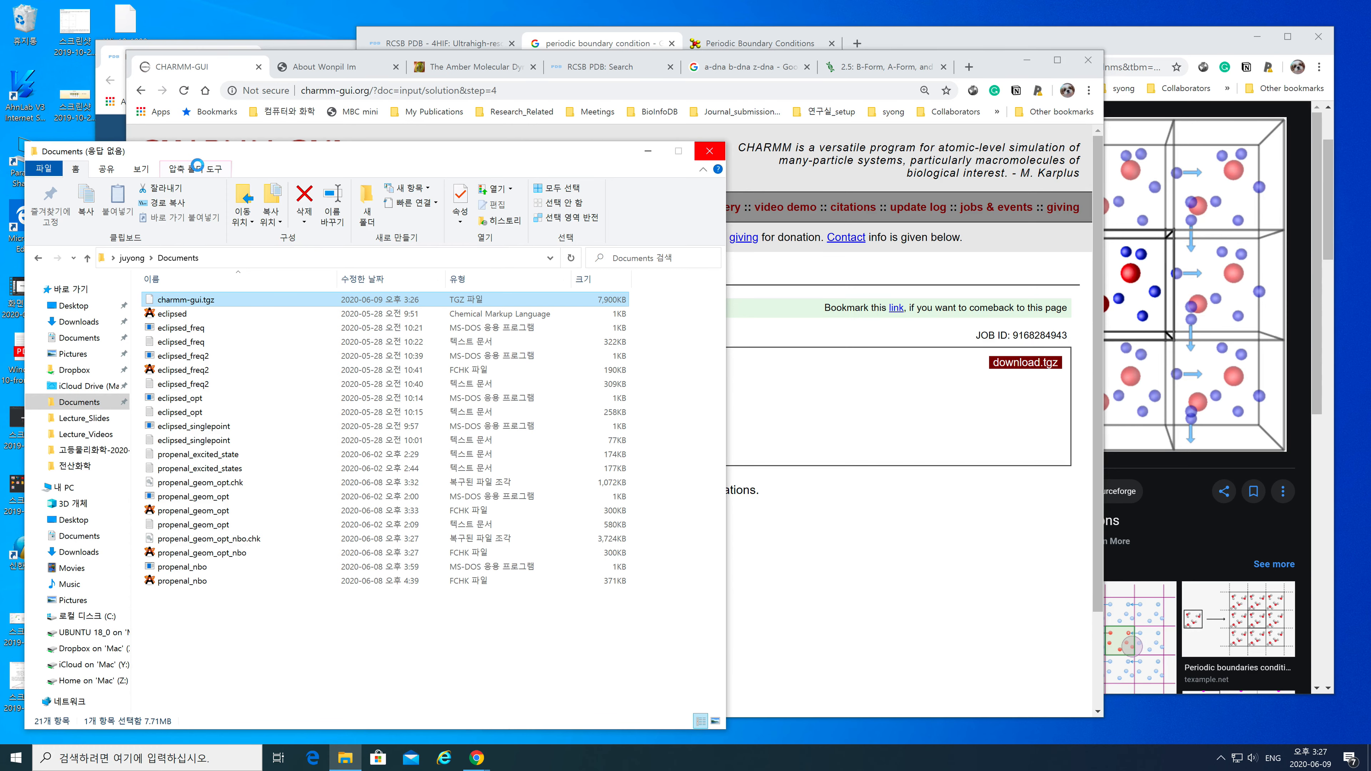
{"action": "key", "text": "super+shift+5"}
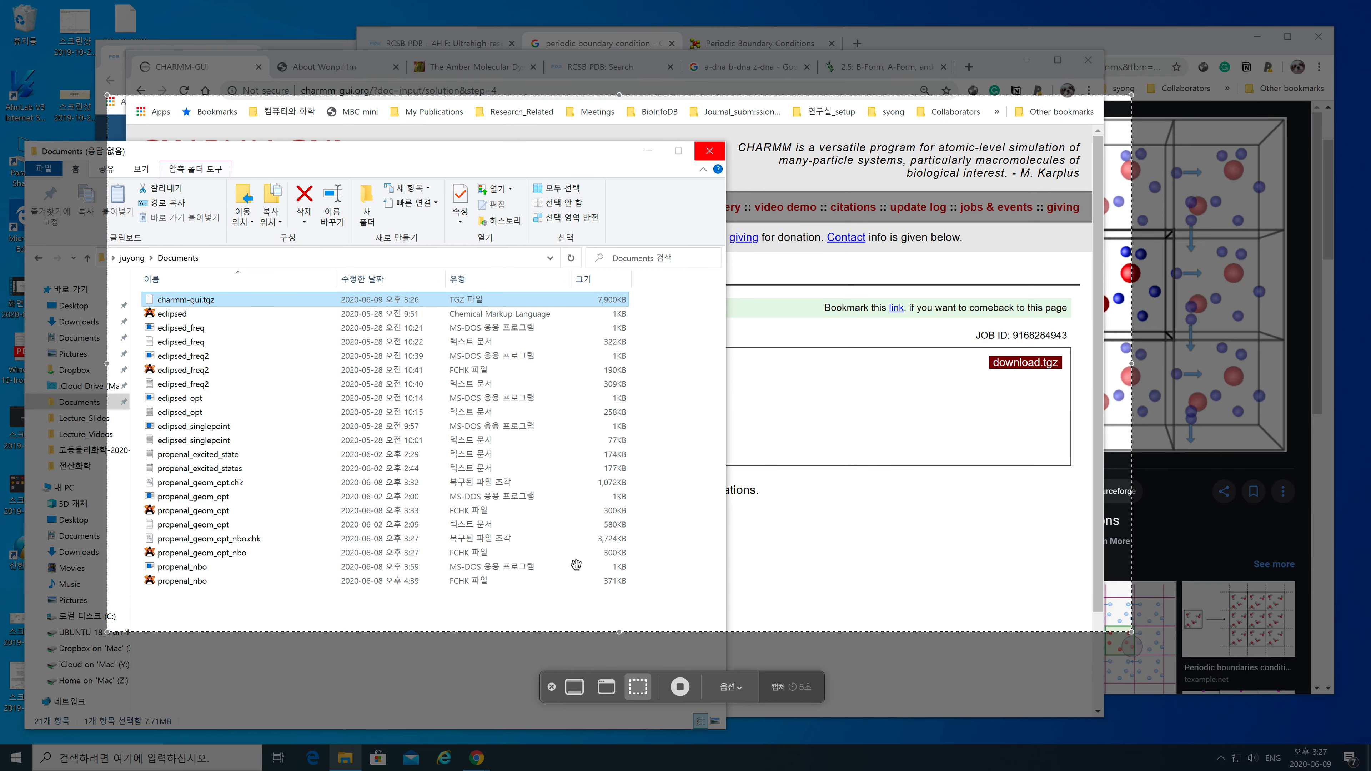